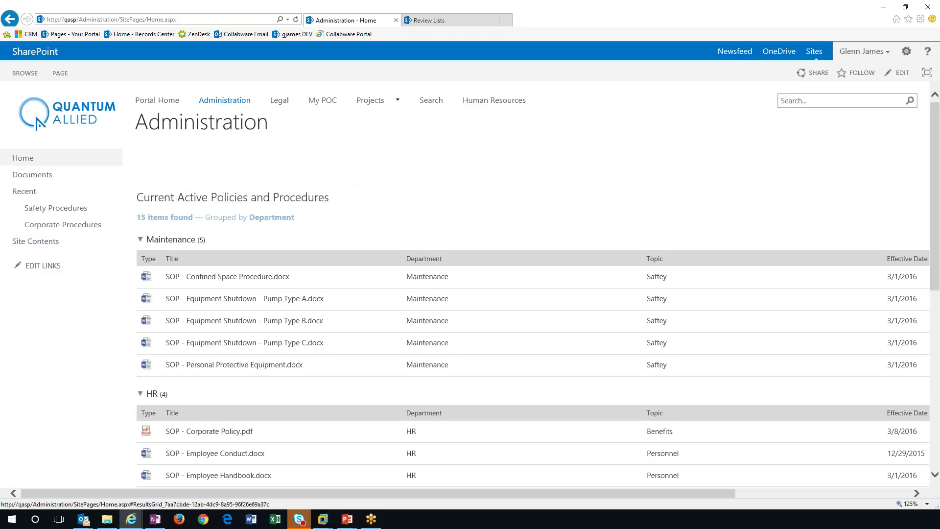
# Step: Examine the Current Active Policies and Procedures list across its department groups, from Maintenance down to IT
pyautogui.click(141, 239)
pyautogui.click(140, 239)
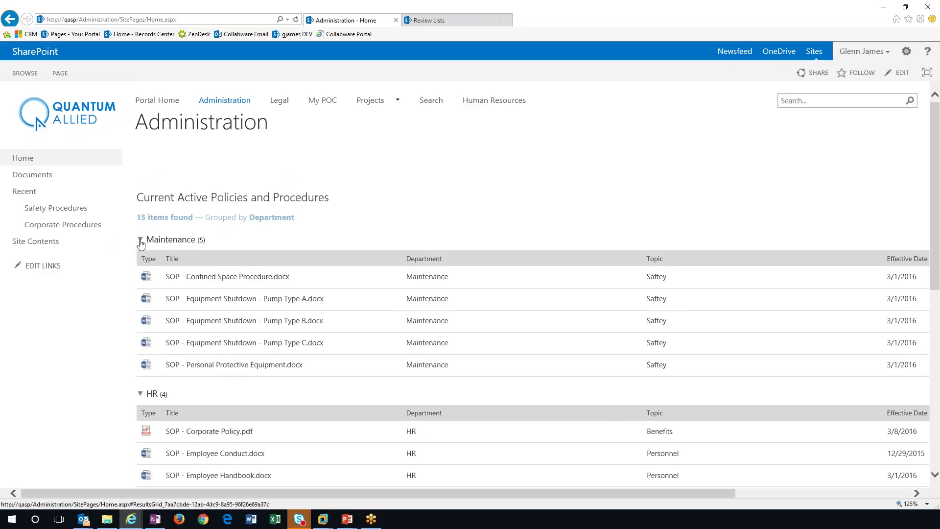
pyautogui.click(141, 240)
pyautogui.click(142, 242)
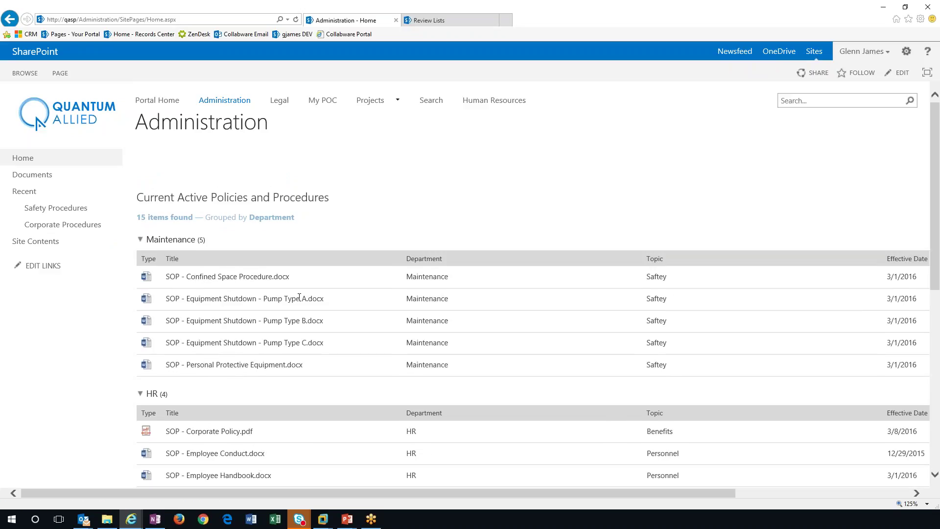
pyautogui.scroll(-6, 299, 298)
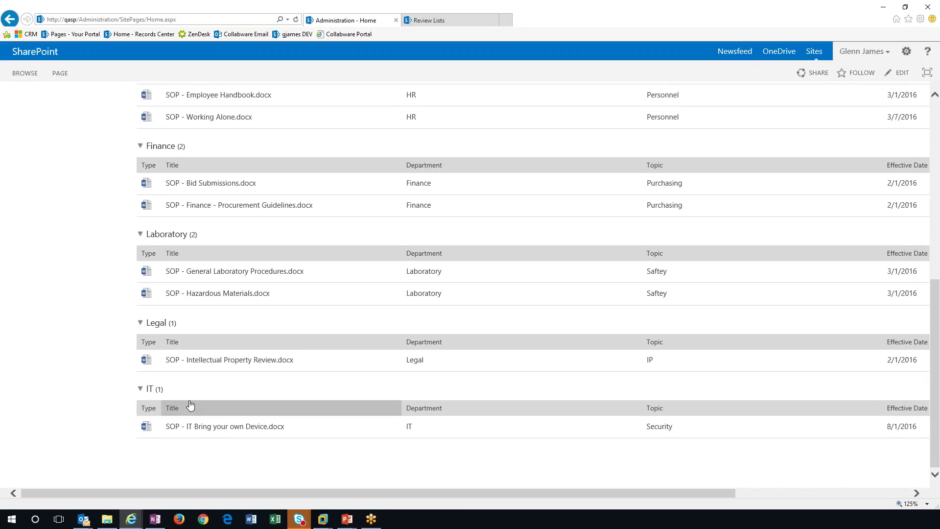
pyautogui.scroll(6, 189, 404)
pyautogui.scroll(2, 191, 402)
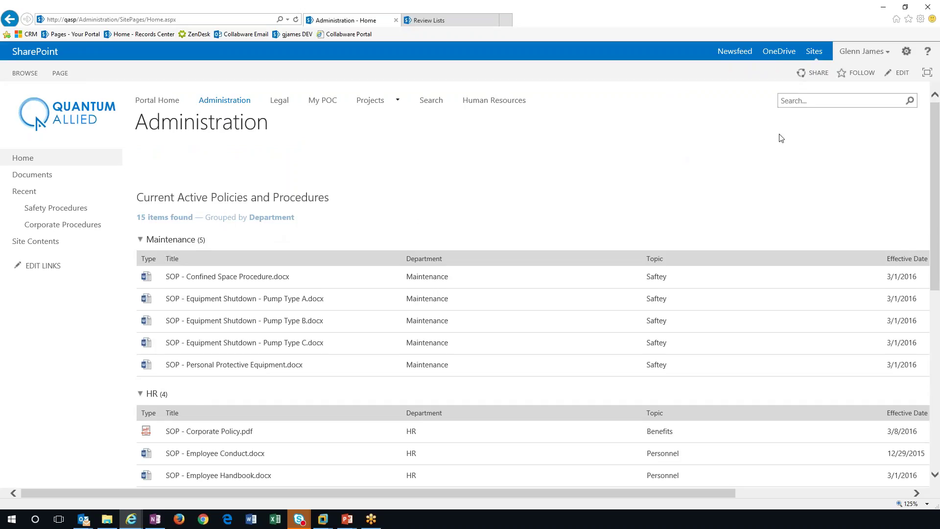
# Step: Review the query conditions, results display and sorting and grouping of the Current Active Policies and Procedures web part, leaving the page unsaved
pyautogui.click(901, 77)
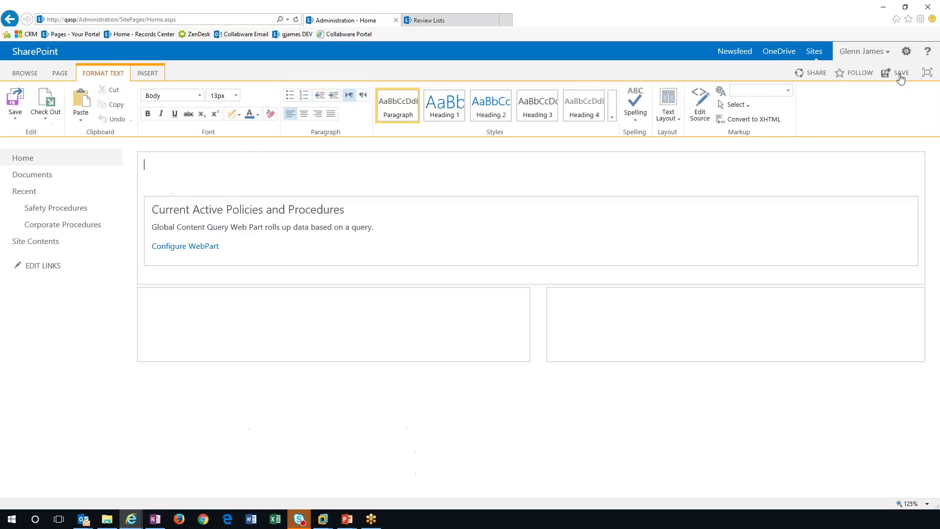
pyautogui.click(175, 250)
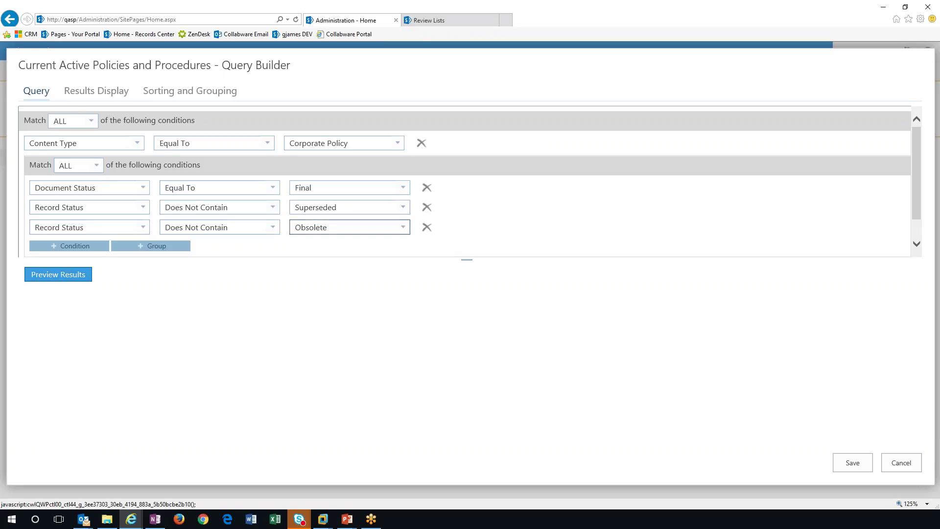
pyautogui.click(105, 97)
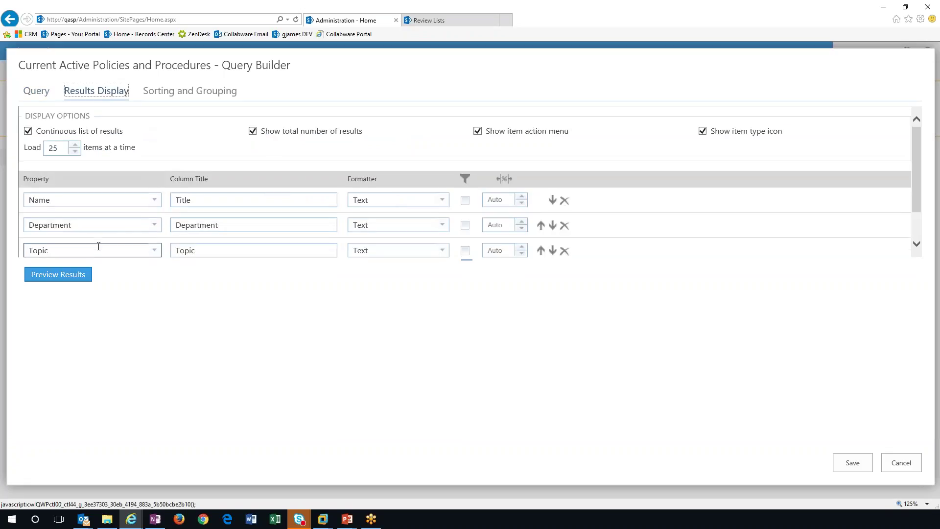
pyautogui.scroll(-1, 98, 247)
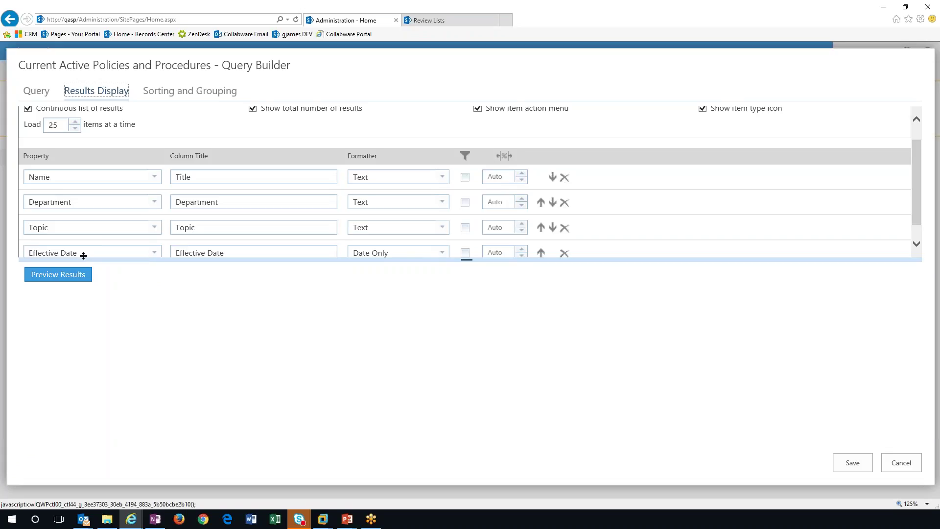
pyautogui.click(168, 93)
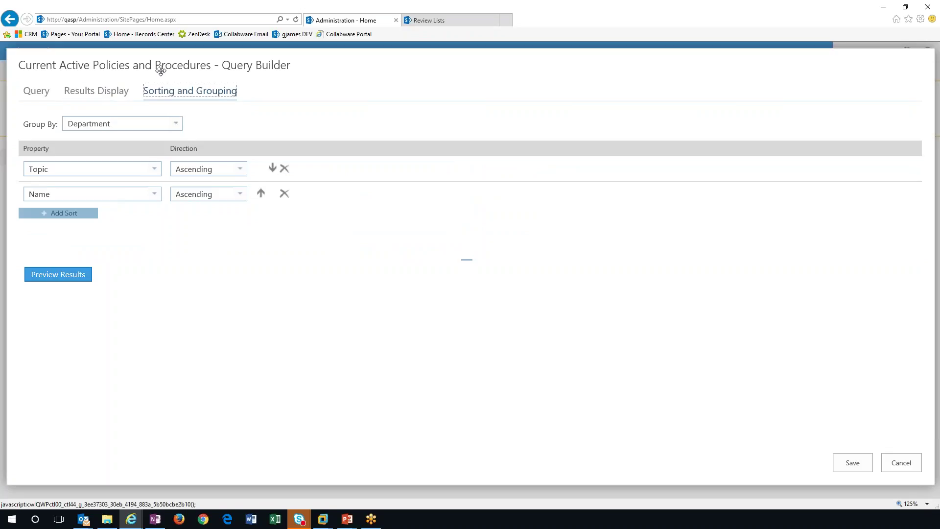
pyautogui.click(904, 466)
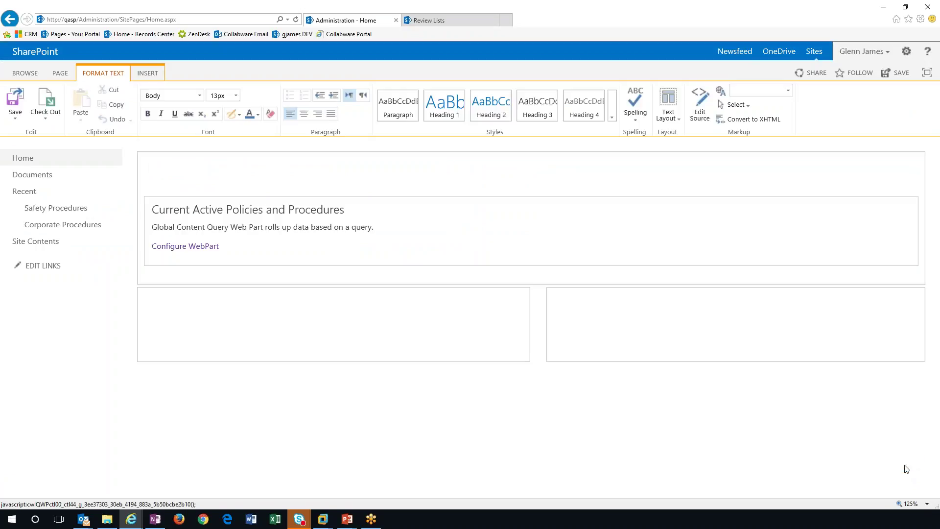
pyautogui.click(16, 121)
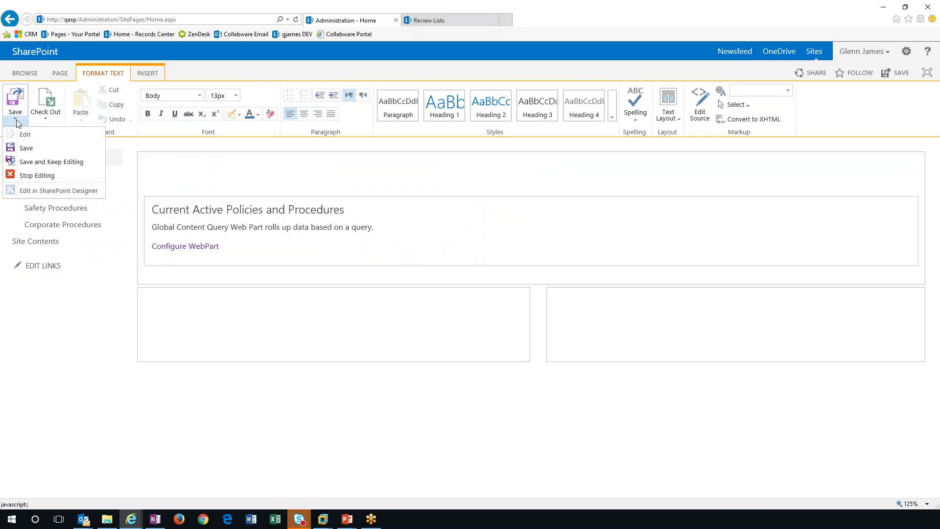
pyautogui.click(30, 175)
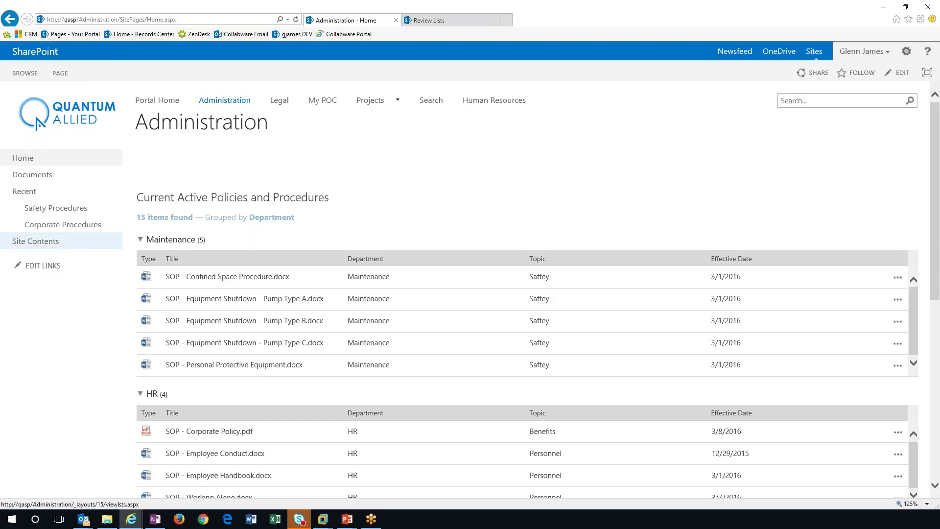
# Step: Open the Corporate Procedures document library
pyautogui.click(51, 226)
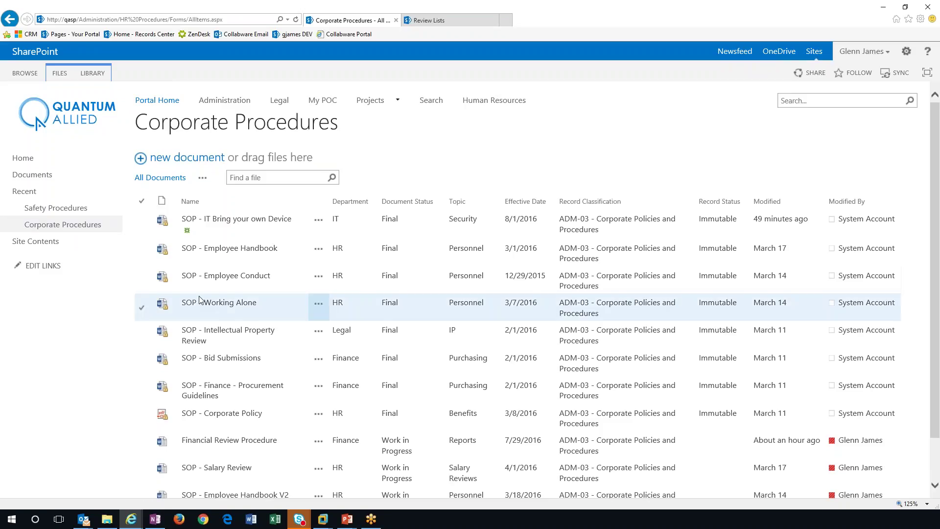
pyautogui.scroll(-1, 206, 342)
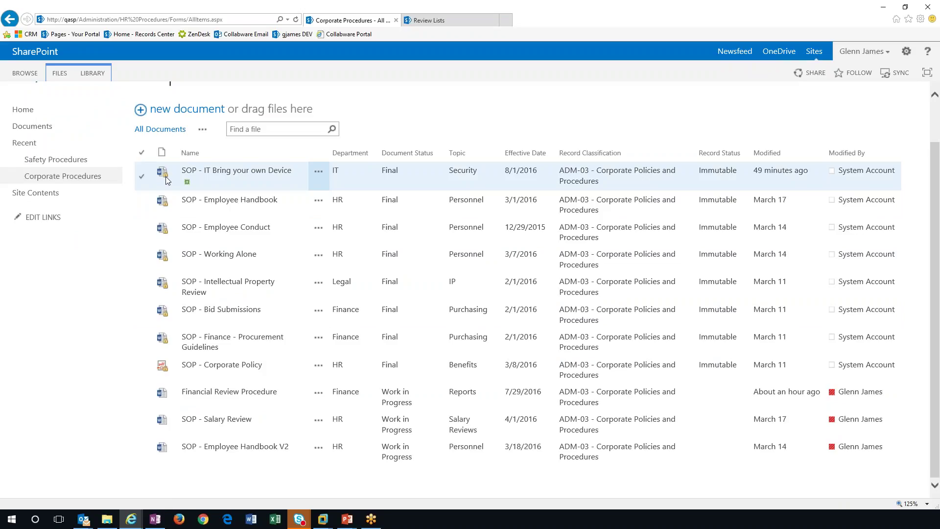
# Step: Try to open the SOP - IT Bring your own Device document for editing in Word
pyautogui.click(212, 172)
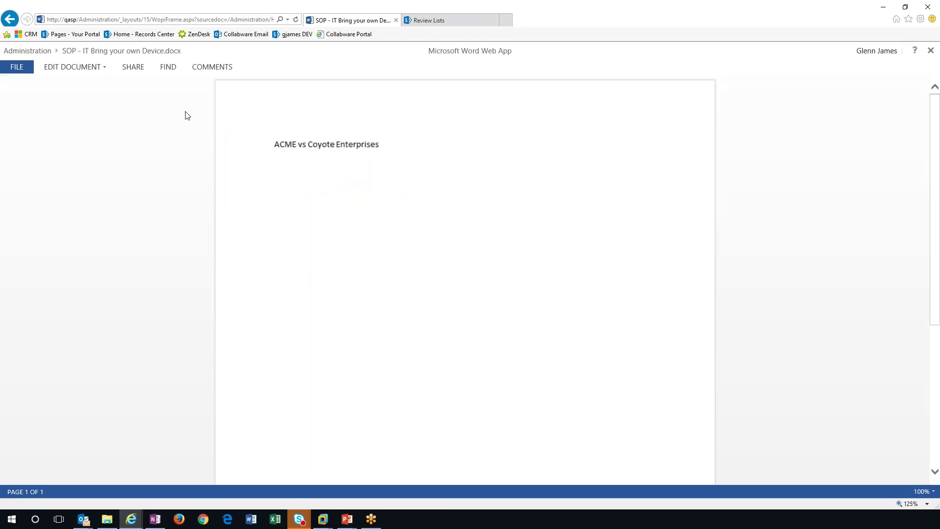
pyautogui.click(73, 67)
pyautogui.click(83, 88)
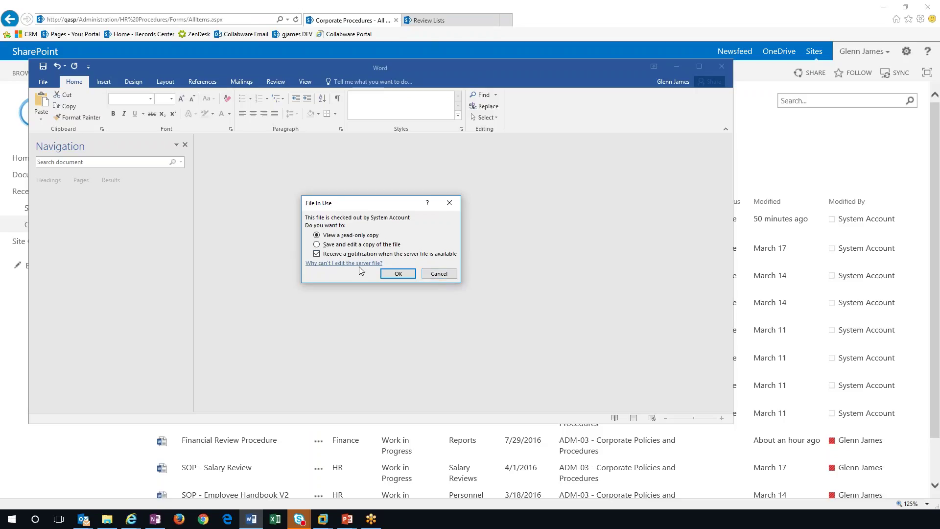
pyautogui.click(451, 273)
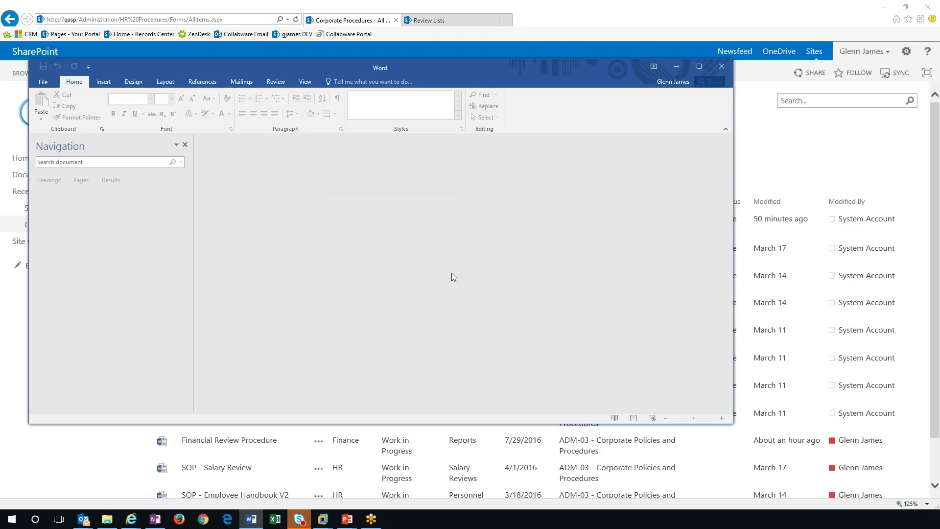
pyautogui.click(724, 67)
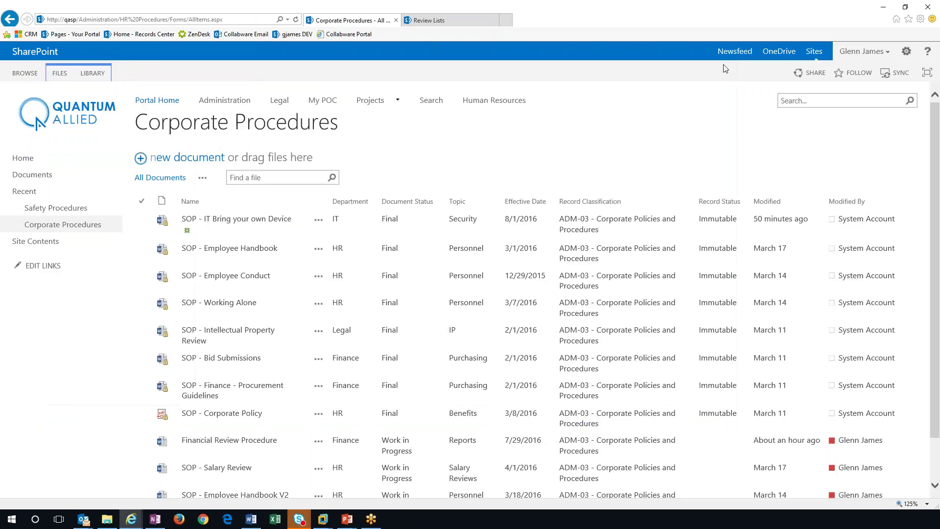
pyautogui.scroll(-1, 293, 284)
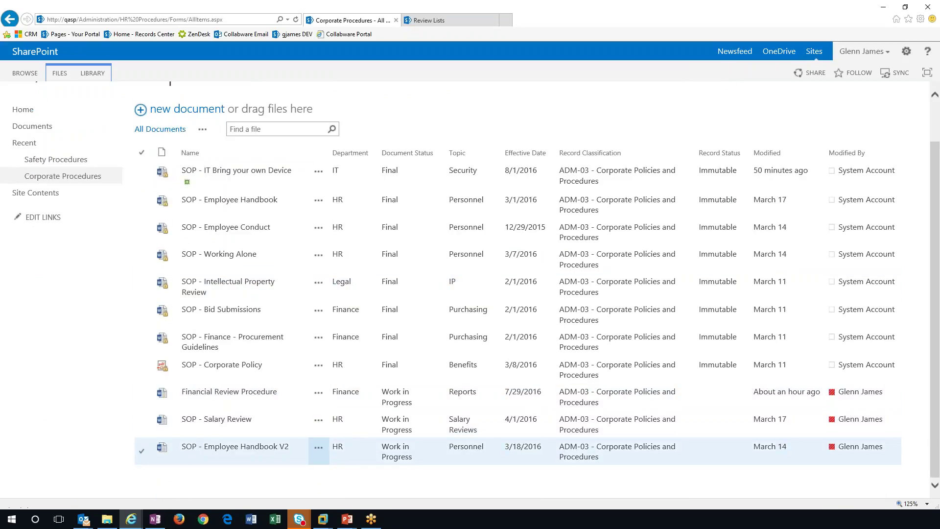
pyautogui.click(246, 448)
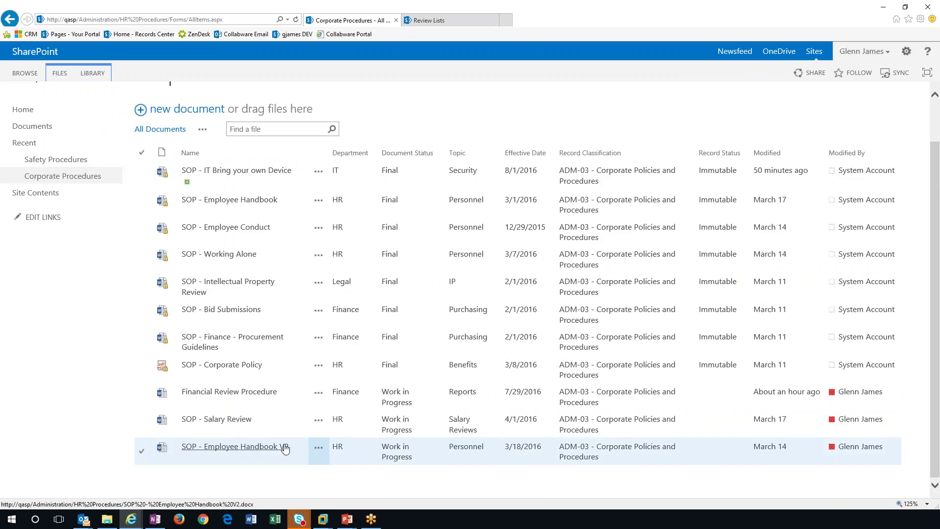
pyautogui.scroll(2, 285, 448)
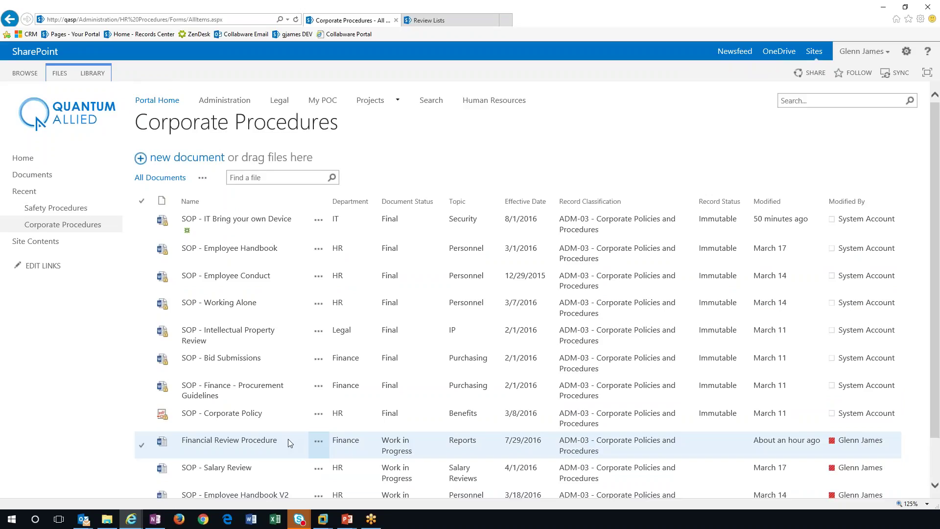
pyautogui.scroll(-2, 289, 443)
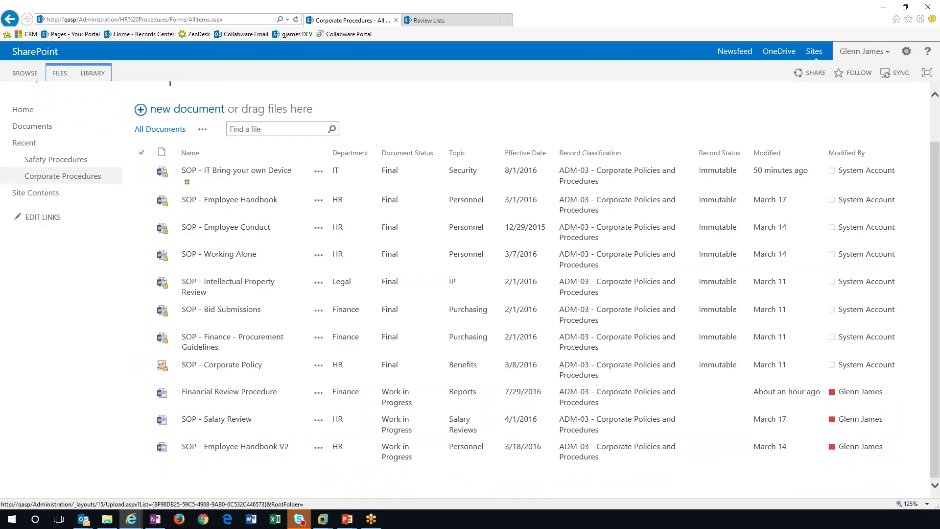
pyautogui.click(140, 109)
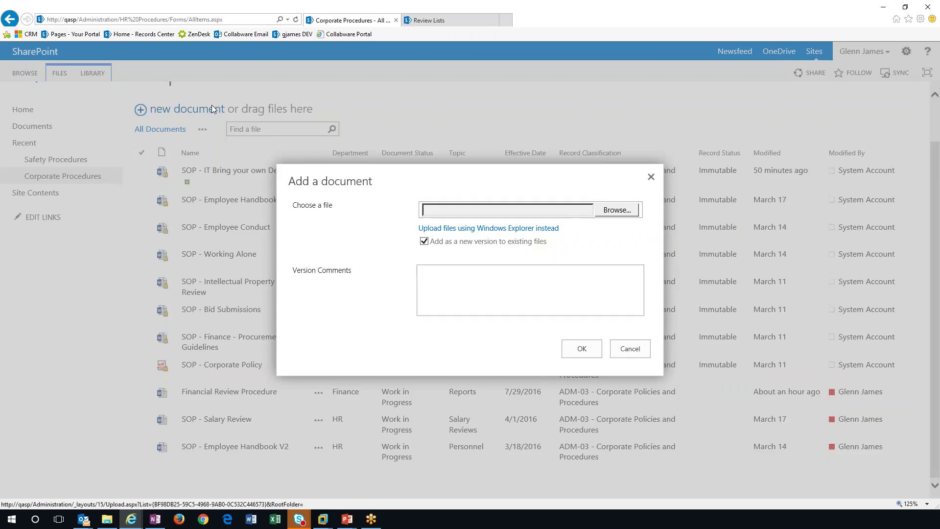
pyautogui.click(618, 214)
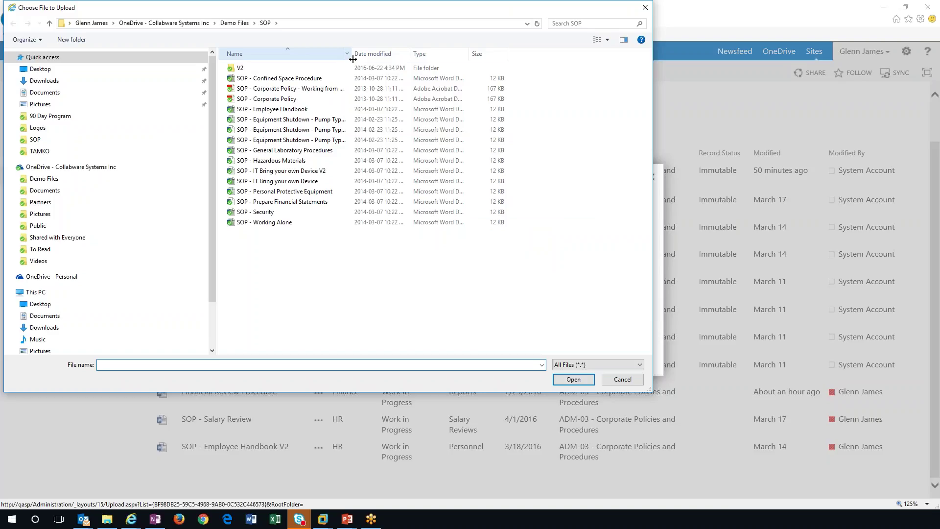
pyautogui.click(276, 224)
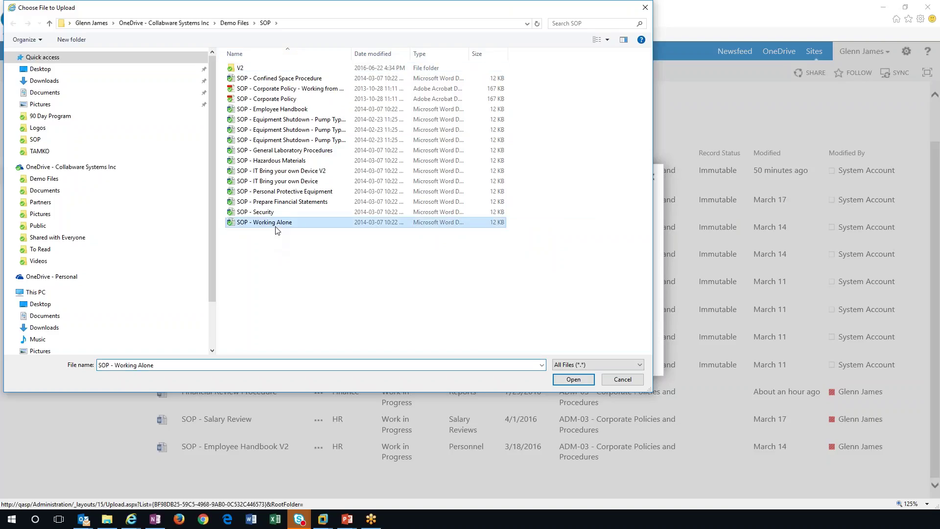
pyautogui.click(296, 181)
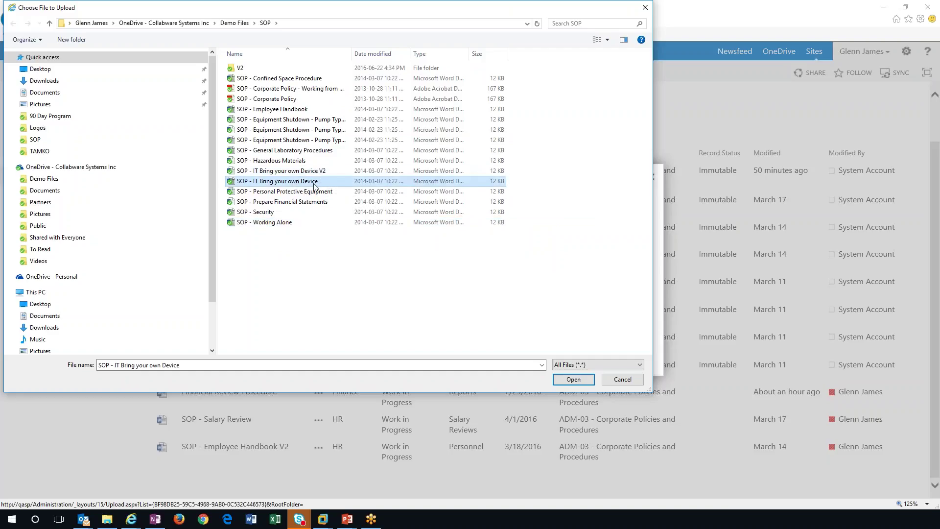
pyautogui.click(268, 222)
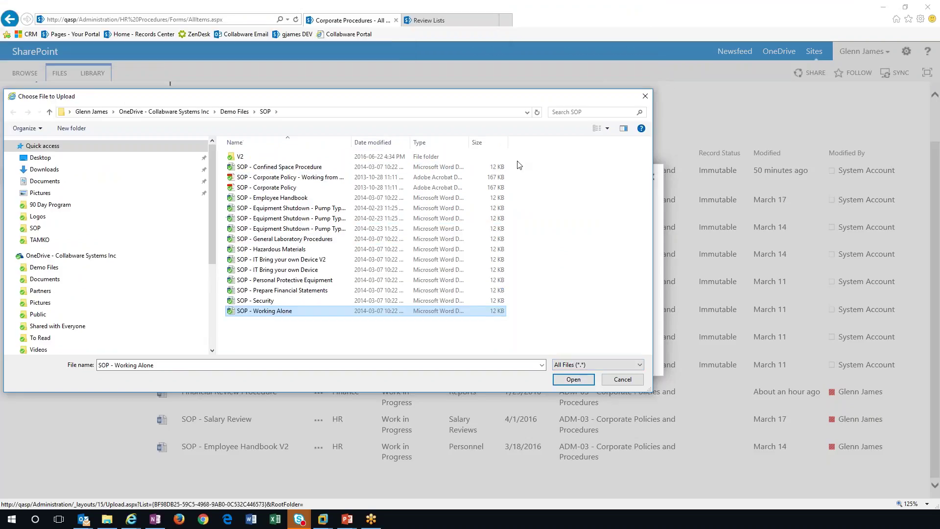
pyautogui.click(571, 379)
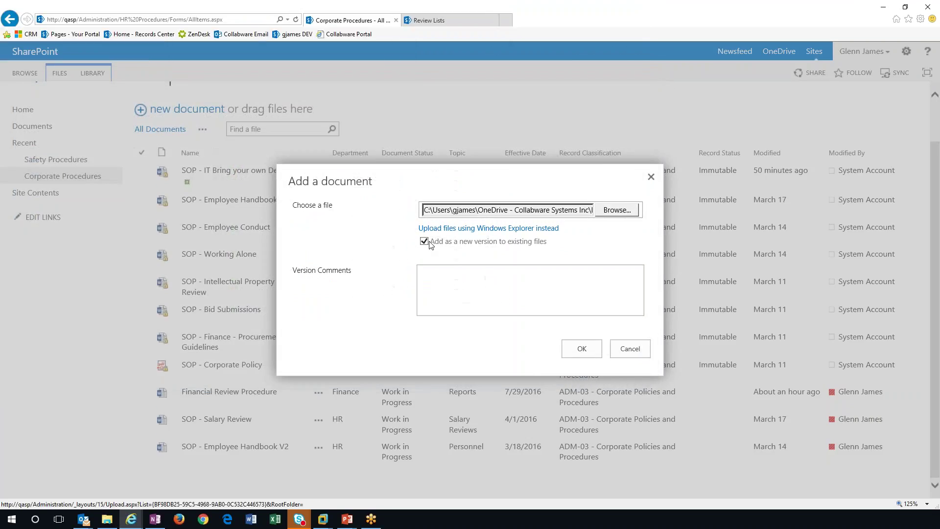
pyautogui.click(612, 348)
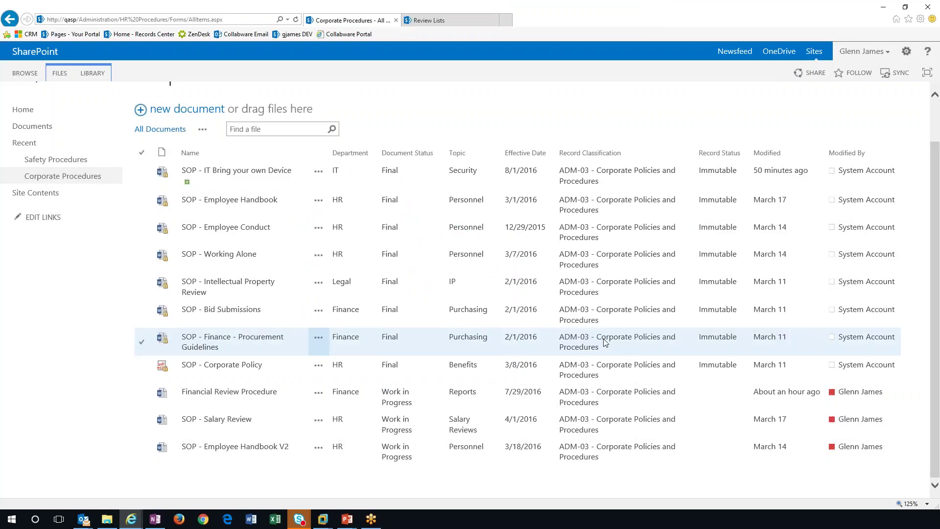
# Step: Rename the local file SOP - Working Alone to SOP - Working Alone NY and upload it to the Corporate Procedures library
pyautogui.click(193, 116)
pyautogui.click(617, 210)
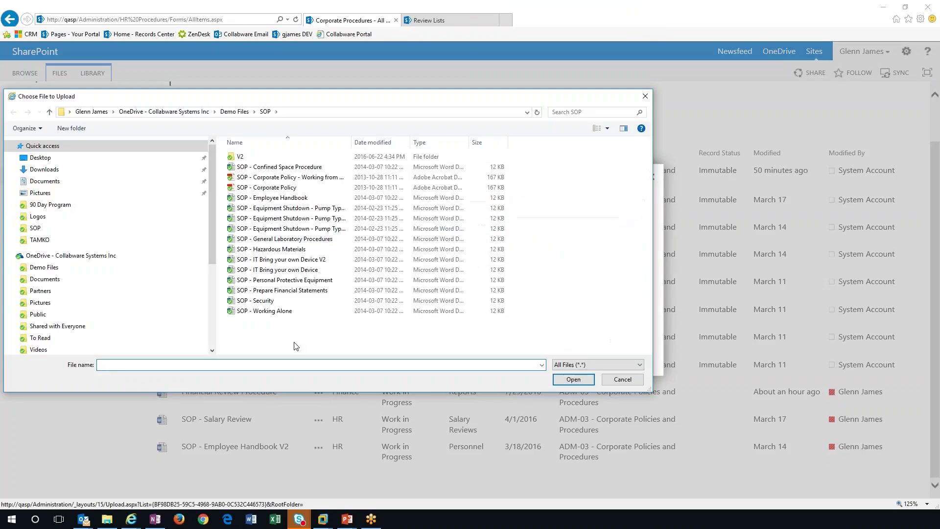
pyautogui.click(295, 312)
pyautogui.click(296, 314)
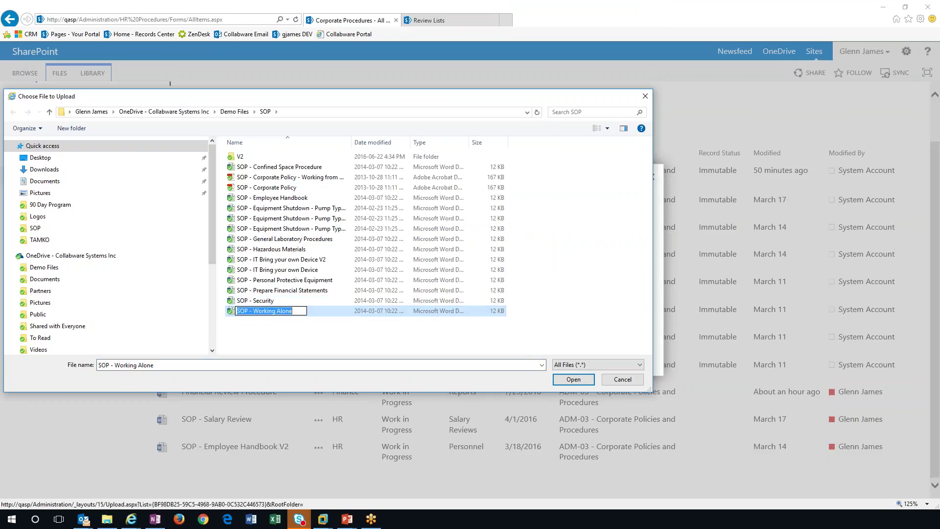
pyautogui.click(298, 310)
pyautogui.write('V2')
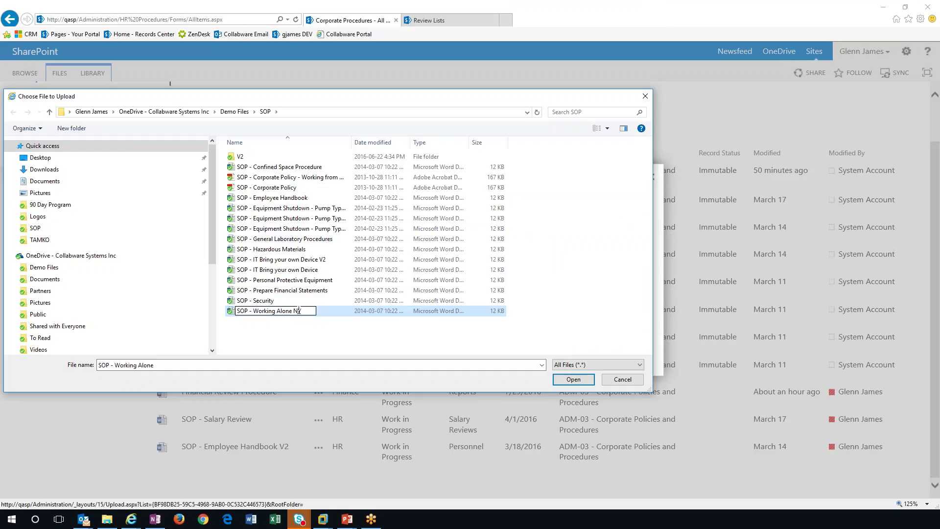
pyautogui.press('Return')
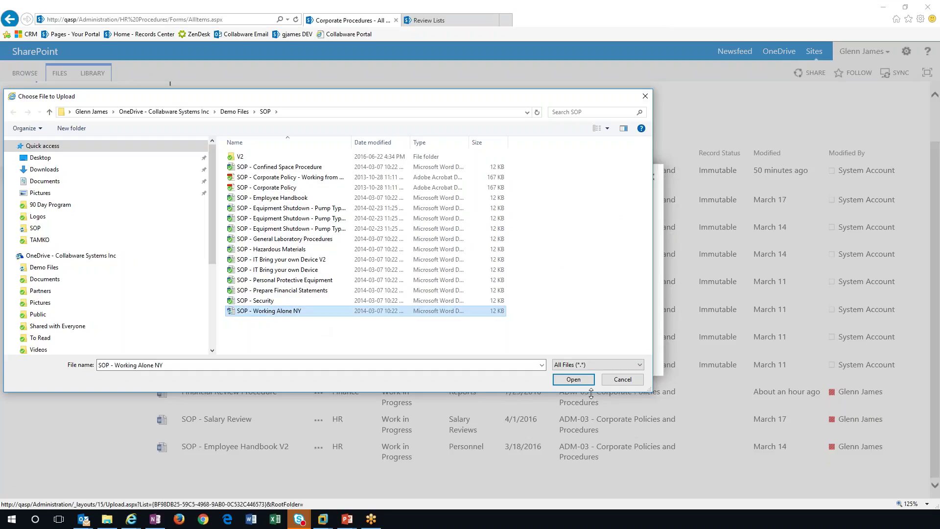
pyautogui.click(579, 381)
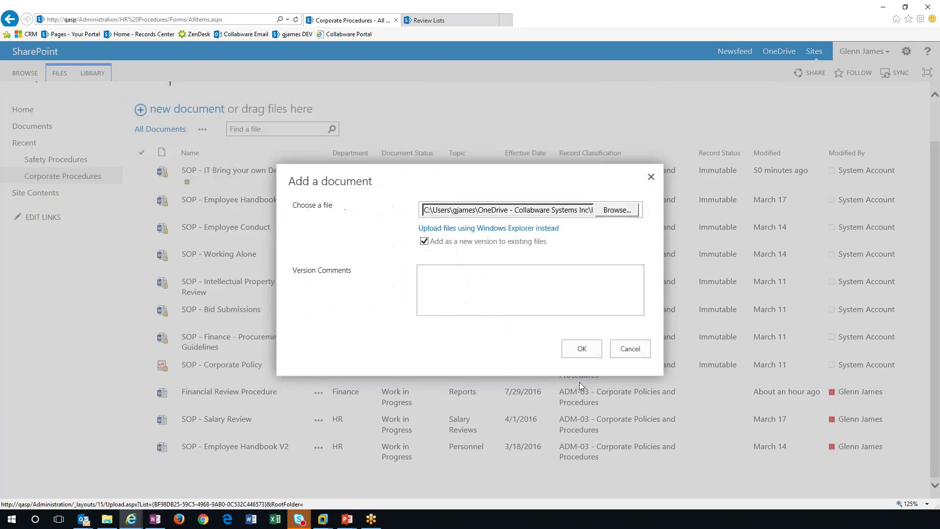
pyautogui.click(581, 350)
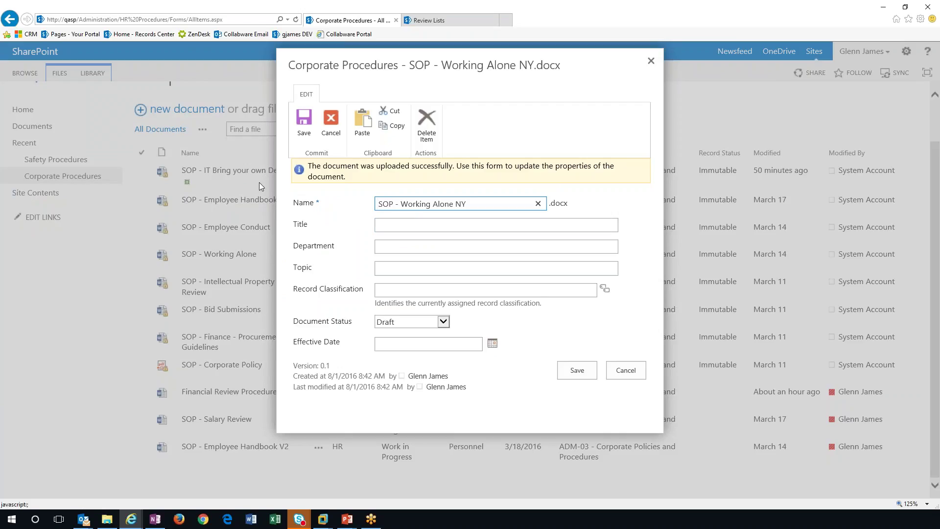
# Step: Set the Department of SOP - Working Alone NY to HR and its Topic to Workplace
pyautogui.doubleClick(297, 269)
pyautogui.moveTo(293, 246); pyautogui.dragTo(350, 247)
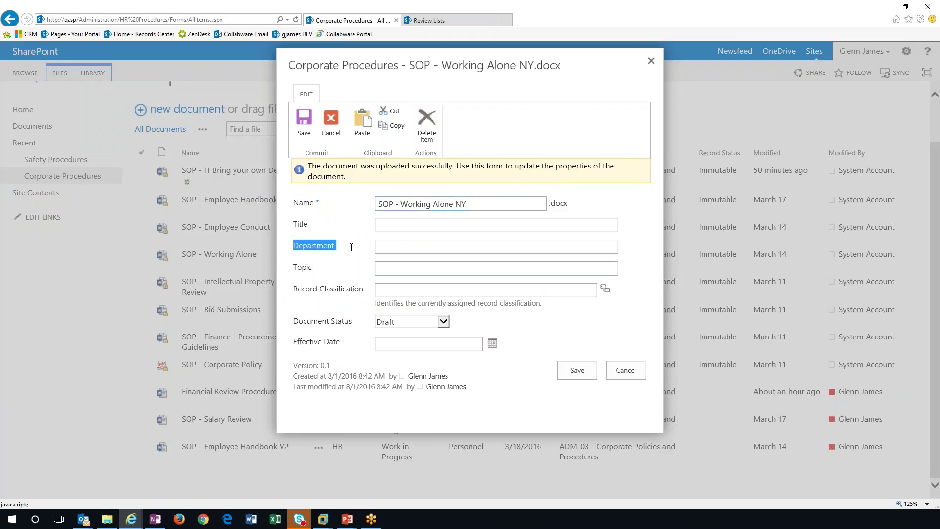
pyautogui.click(303, 269)
pyautogui.click(600, 253)
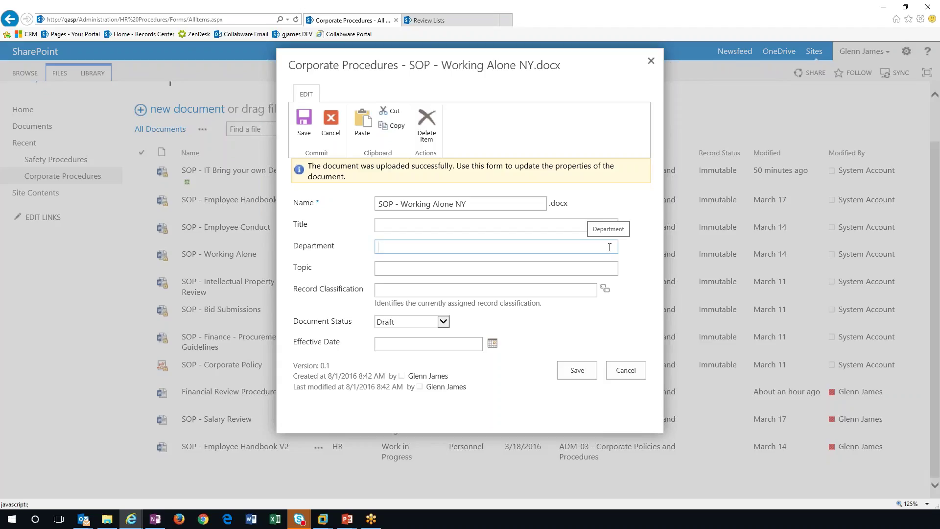
pyautogui.write('IT')
pyautogui.click(608, 248)
pyautogui.write('HR')
pyautogui.press('Tab')
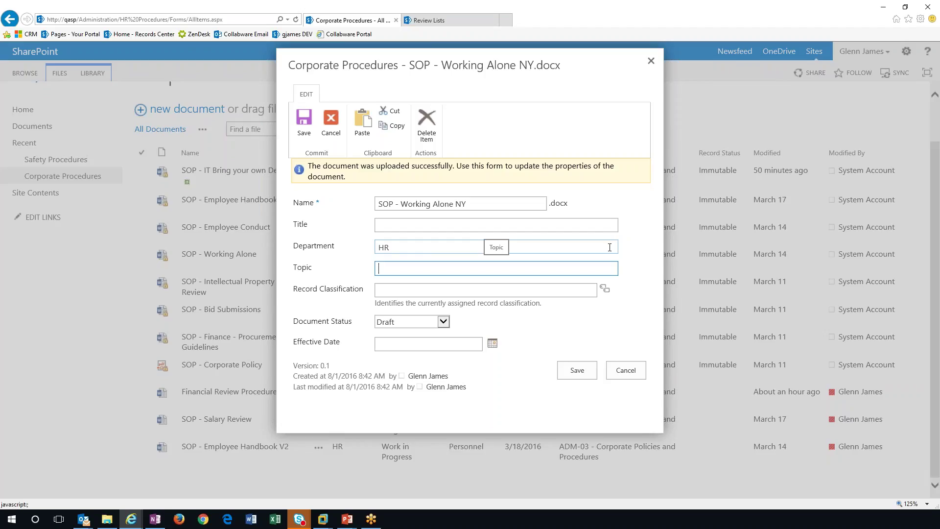
pyautogui.write('Workplace')
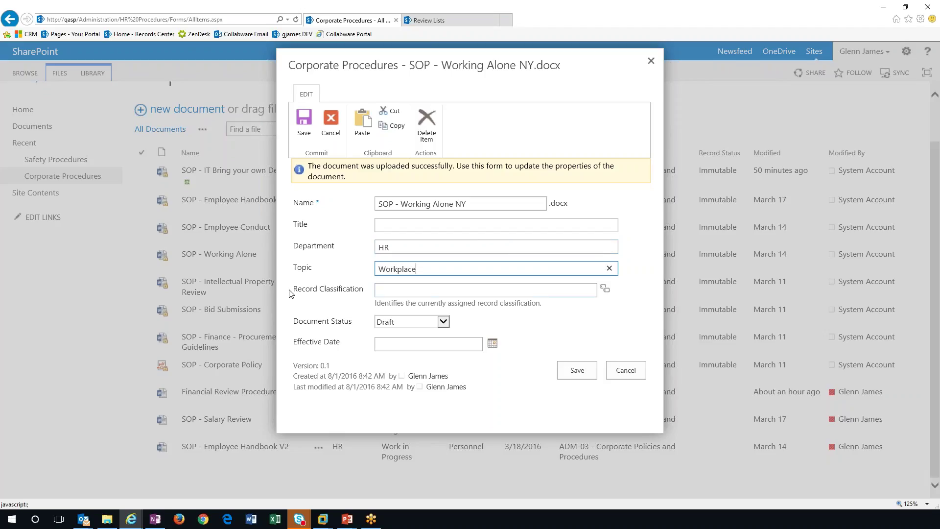
# Step: Look through the available record classification categories for the document without choosing one
pyautogui.moveTo(292, 289); pyautogui.dragTo(334, 289)
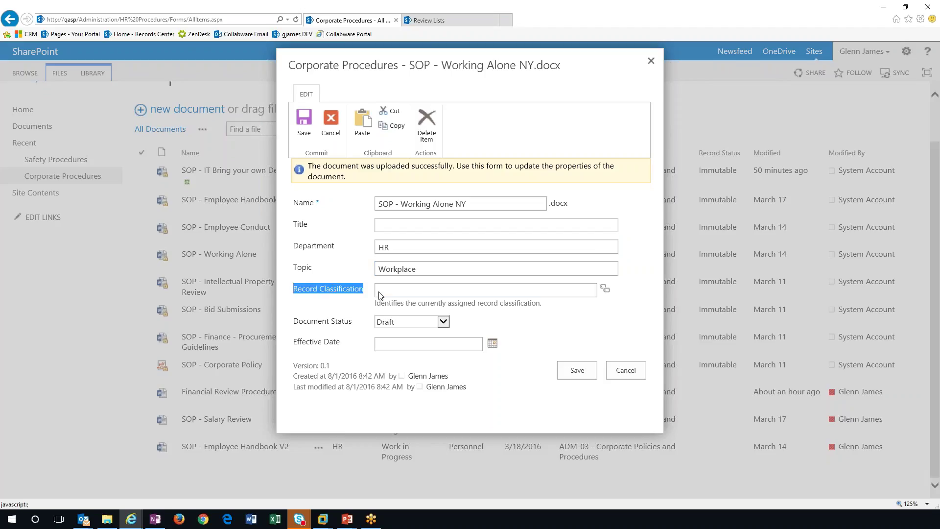
pyautogui.click(605, 291)
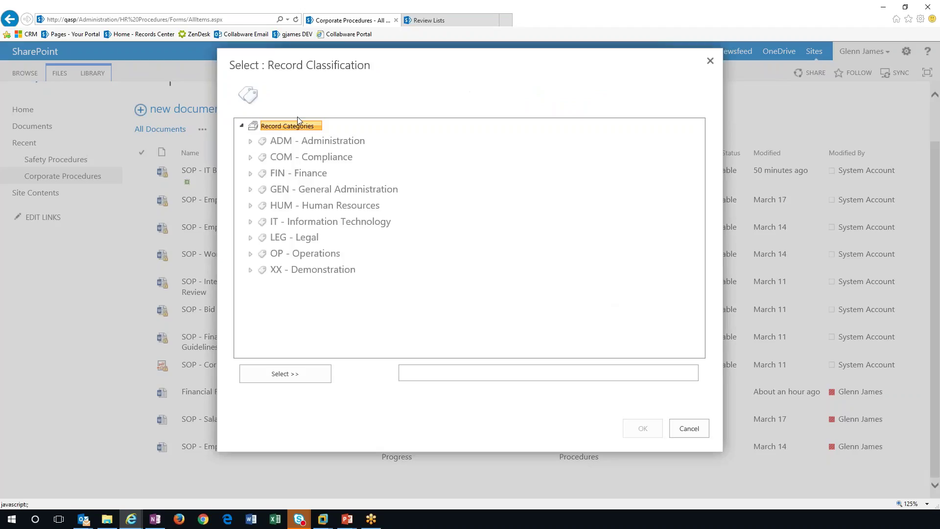
pyautogui.click(703, 429)
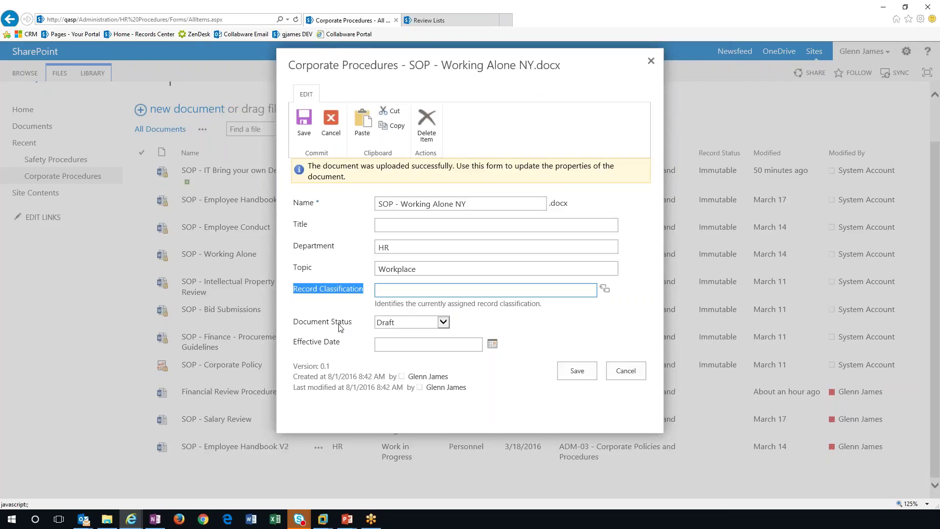
# Step: Save the properties of SOP - Working Alone NY and reload the Corporate Procedures library
pyautogui.click(577, 371)
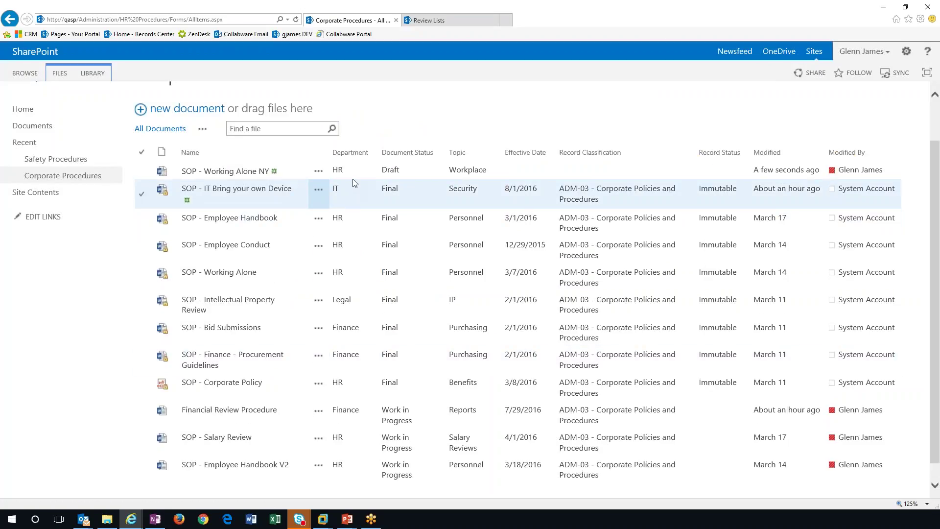
pyautogui.click(64, 177)
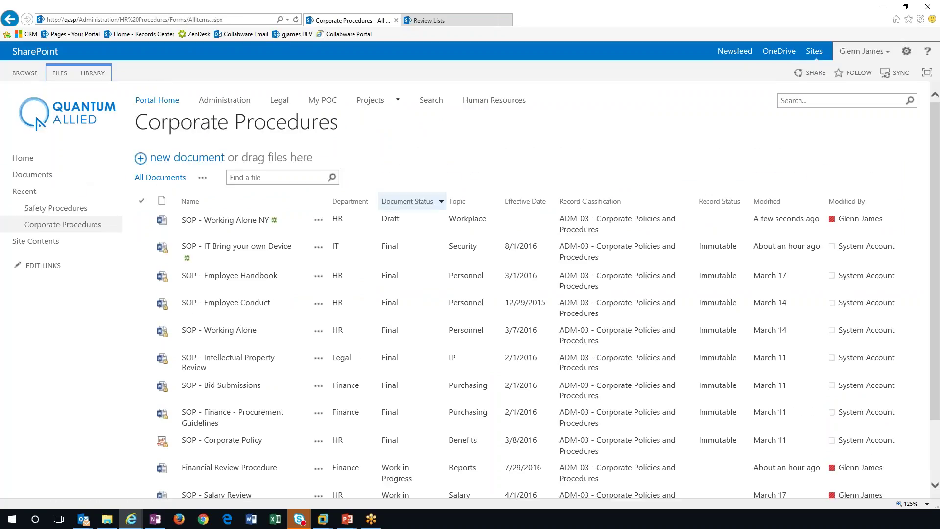
# Step: Check the record classification of SOP - Working Alone NY and compare it with SOP - IT Bring your own Device
pyautogui.moveTo(565, 218); pyautogui.dragTo(615, 228)
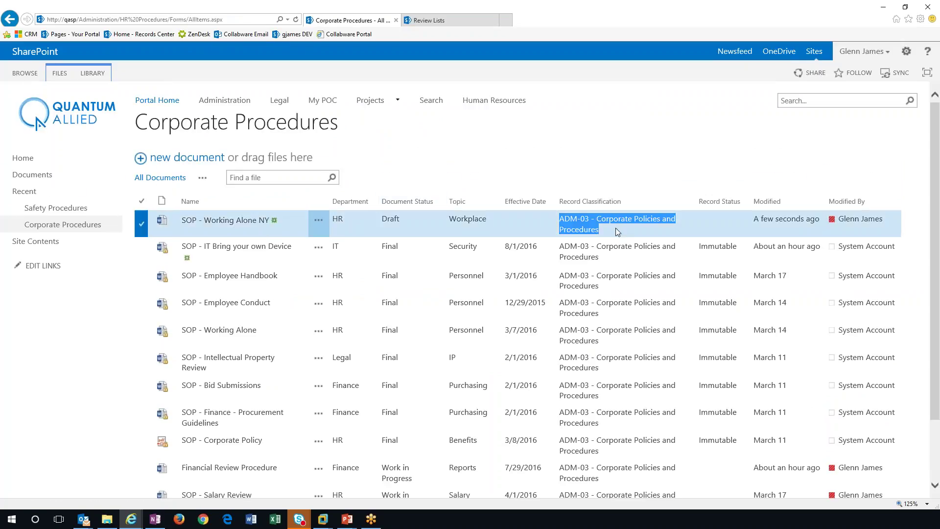
pyautogui.click(607, 235)
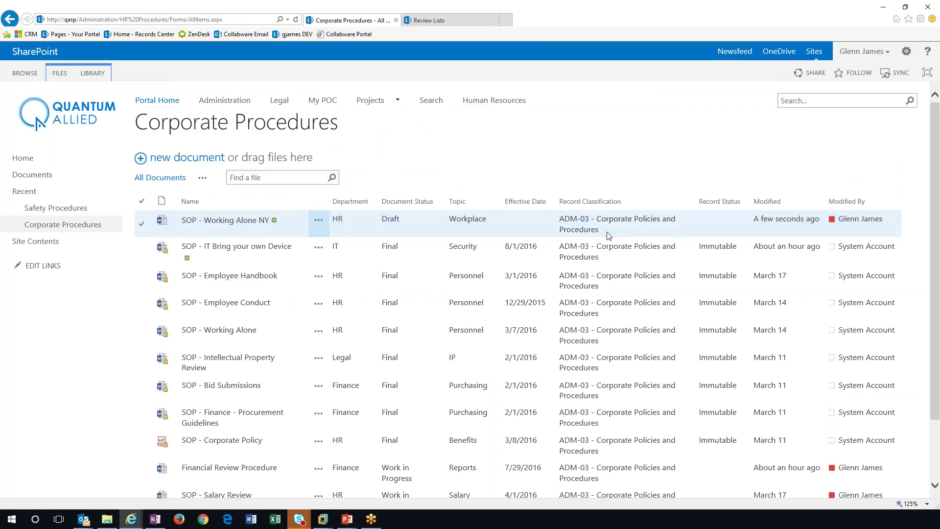
pyautogui.click(606, 245)
pyautogui.click(550, 229)
pyautogui.click(579, 255)
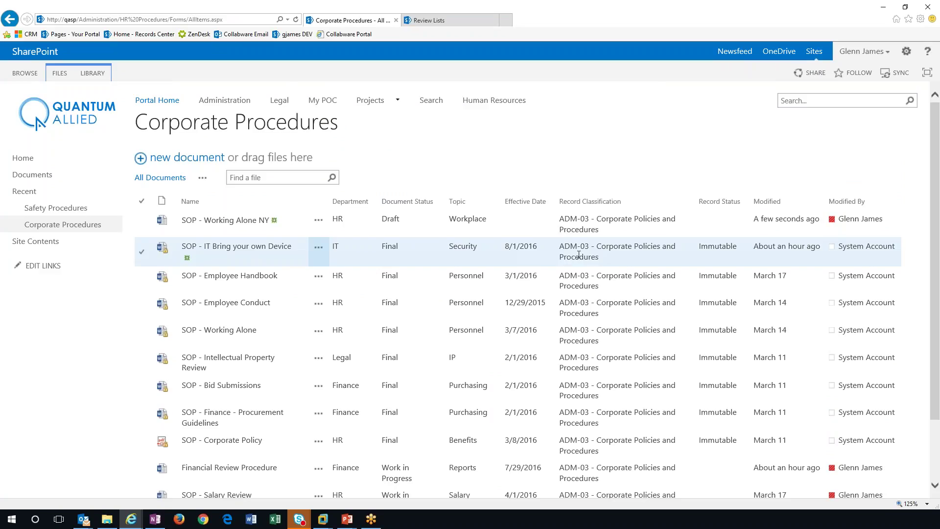
pyautogui.click(588, 229)
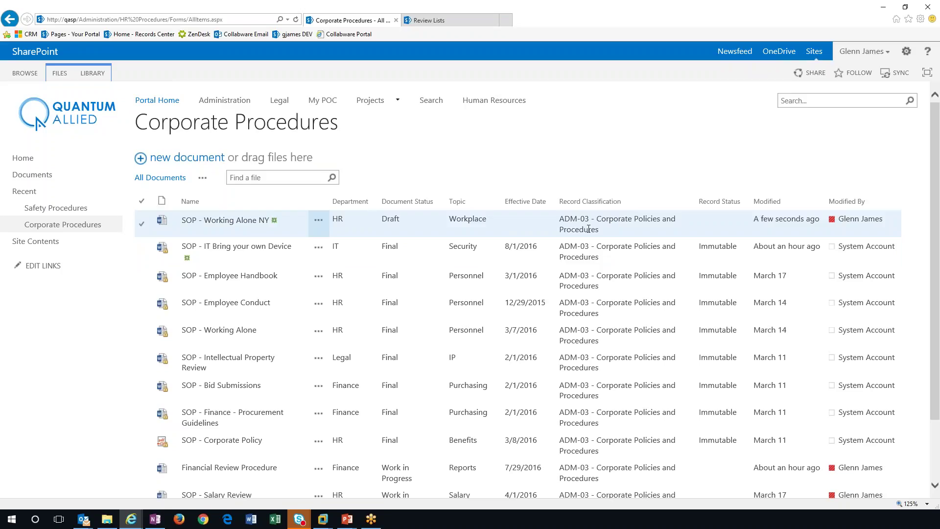
# Step: Review the properties and workflow stages in the lifecycle details of SOP - Working Alone NY, and close the details
pyautogui.click(145, 226)
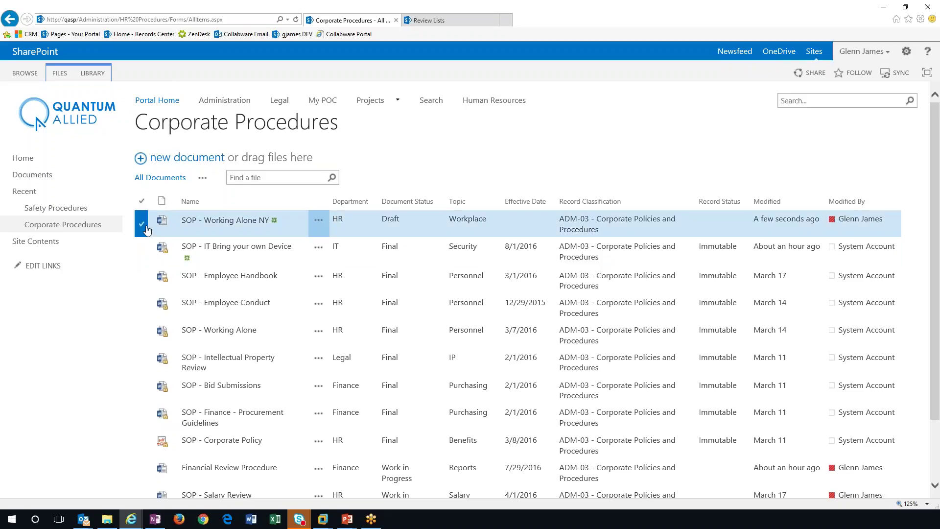
pyautogui.click(60, 74)
pyautogui.click(232, 111)
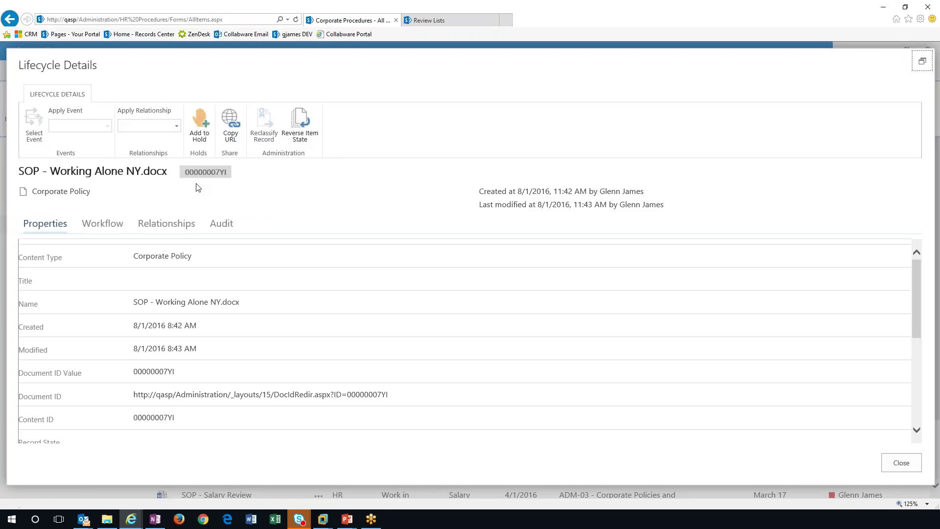
pyautogui.click(111, 229)
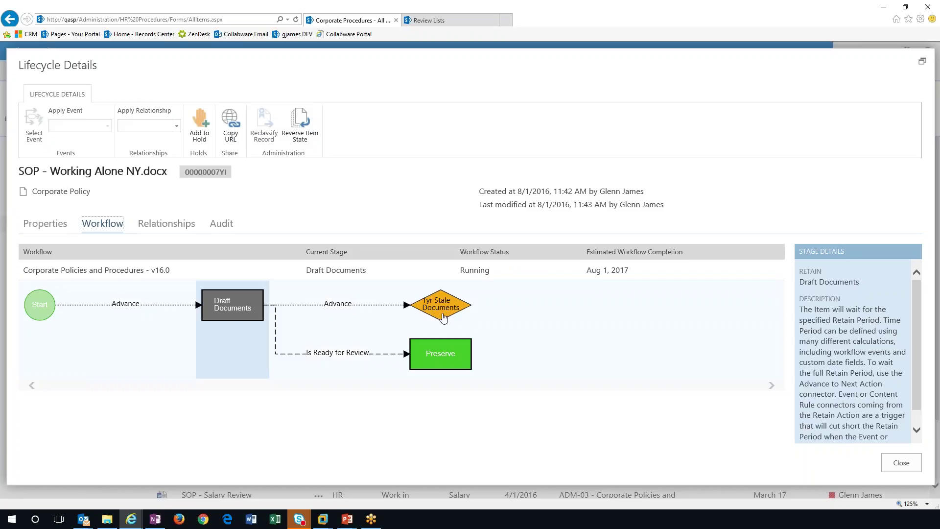
pyautogui.click(908, 465)
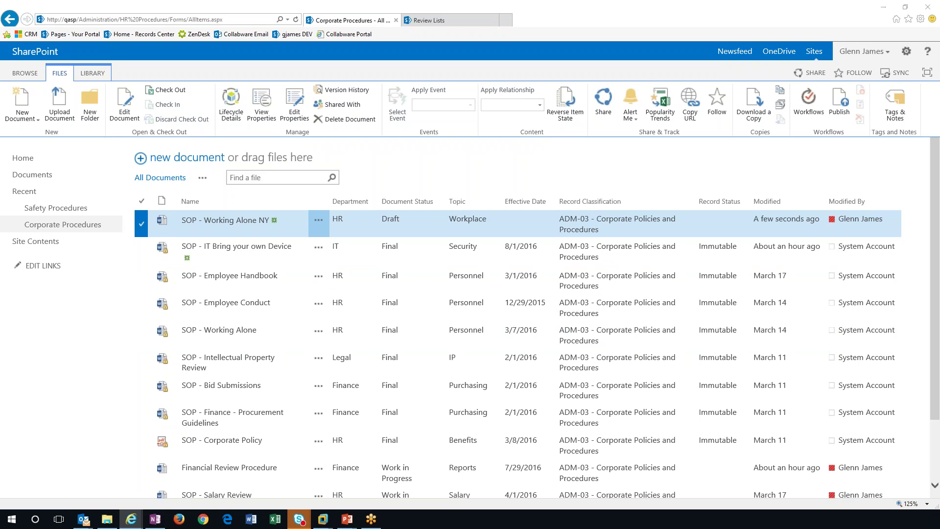
# Step: Switch to Outlook and reload the Corporate Procedures library listing in Collabmail
pyautogui.click(83, 519)
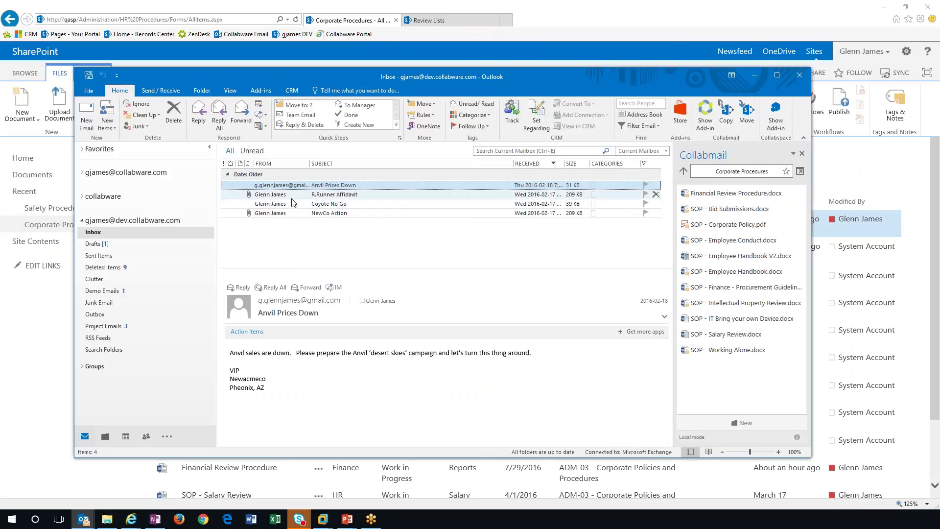
pyautogui.click(683, 171)
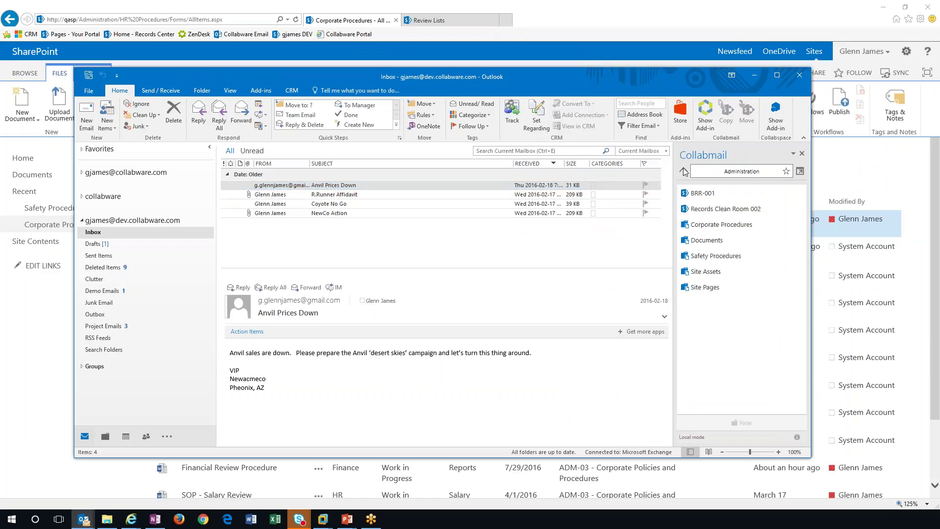
pyautogui.click(717, 229)
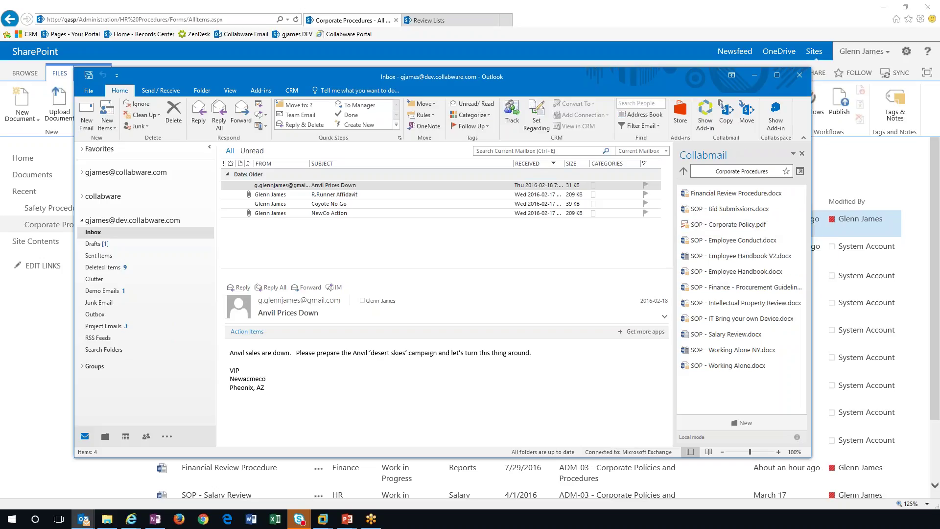
# Step: Copy the URL of SOP - Working Alone NY.docx from Collabmail and insert it as a link in the existing draft email
pyautogui.click(94, 243)
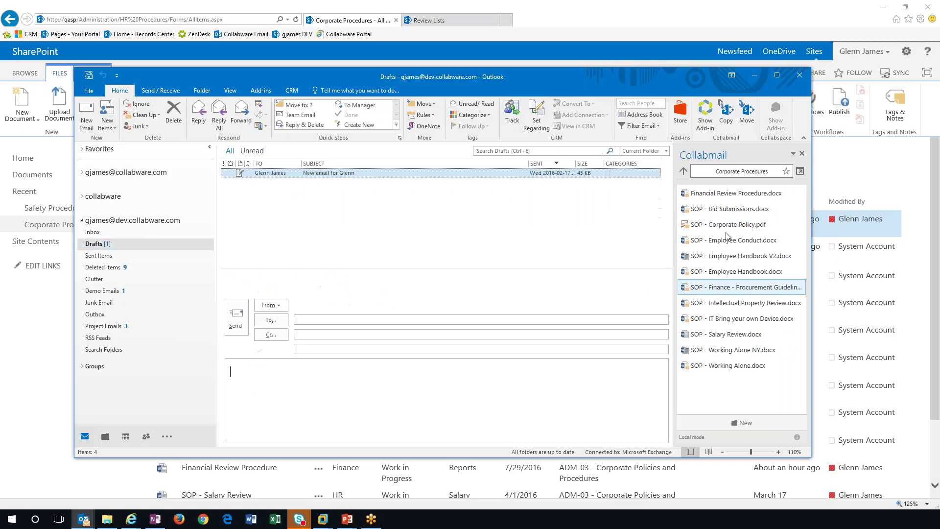
pyautogui.click(730, 351)
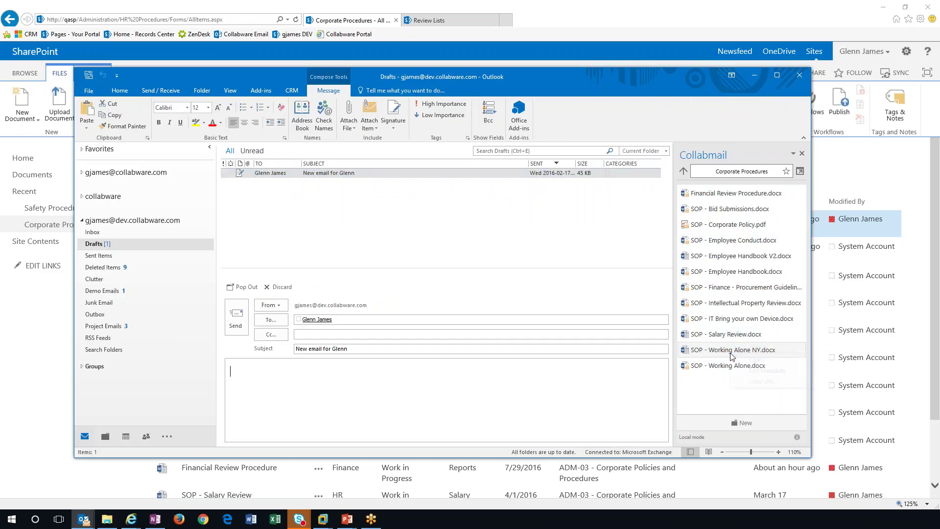
pyautogui.rightClick(730, 352)
pyautogui.click(742, 380)
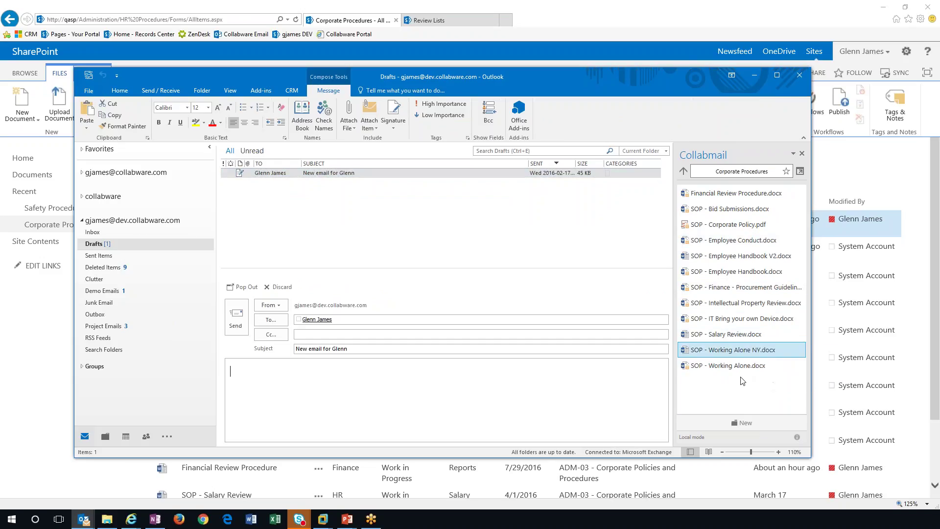
pyautogui.rightClick(323, 378)
pyautogui.click(347, 290)
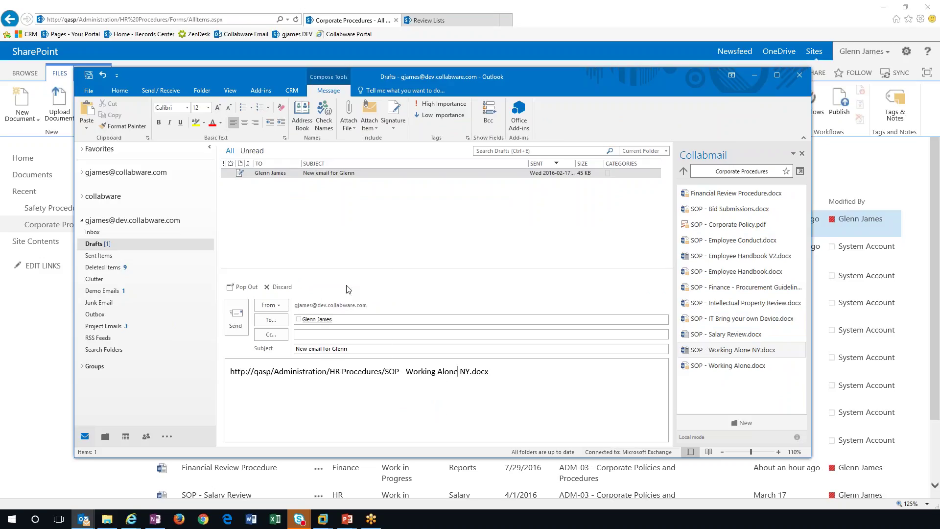
pyautogui.press('Return')
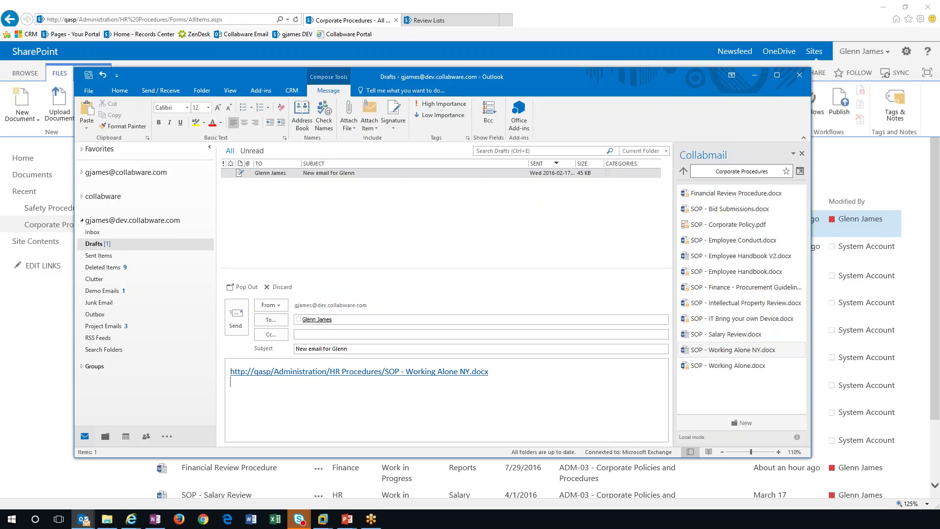
# Step: Add the text "Hey" below the link in the draft email and close Outlook
pyautogui.write('Hery')
pyautogui.press('BackSpace')
pyautogui.press('BackSpace')
pyautogui.write('y')
pyautogui.click(800, 78)
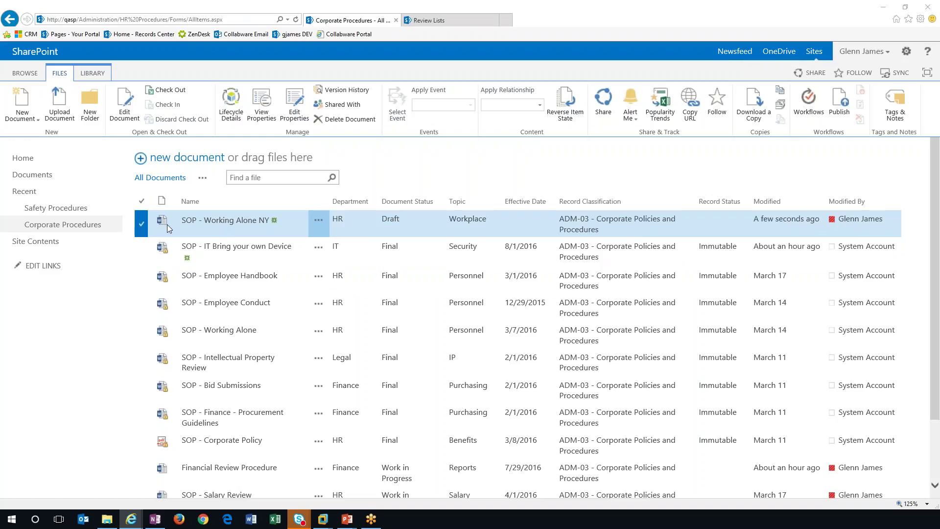
# Step: Change the Document Status of SOP - Working Alone NY to Review and save its properties
pyautogui.click(294, 111)
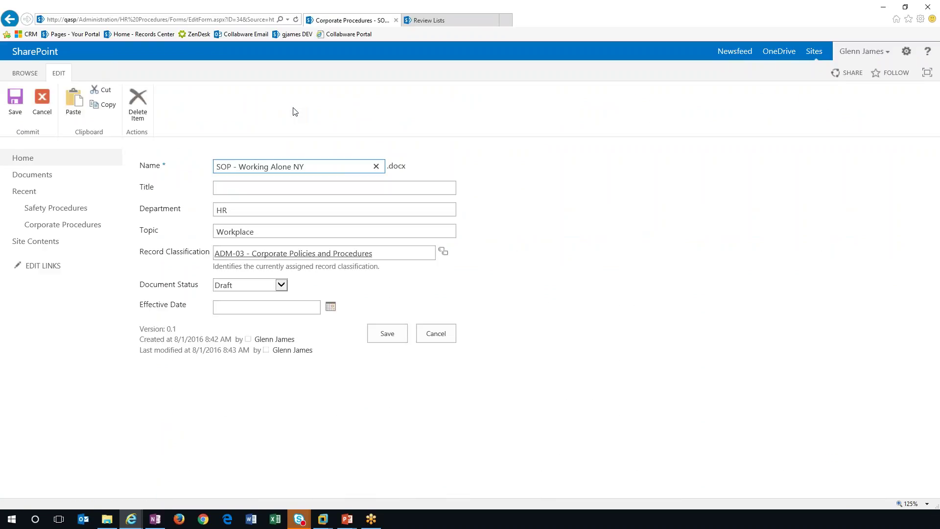
pyautogui.click(282, 286)
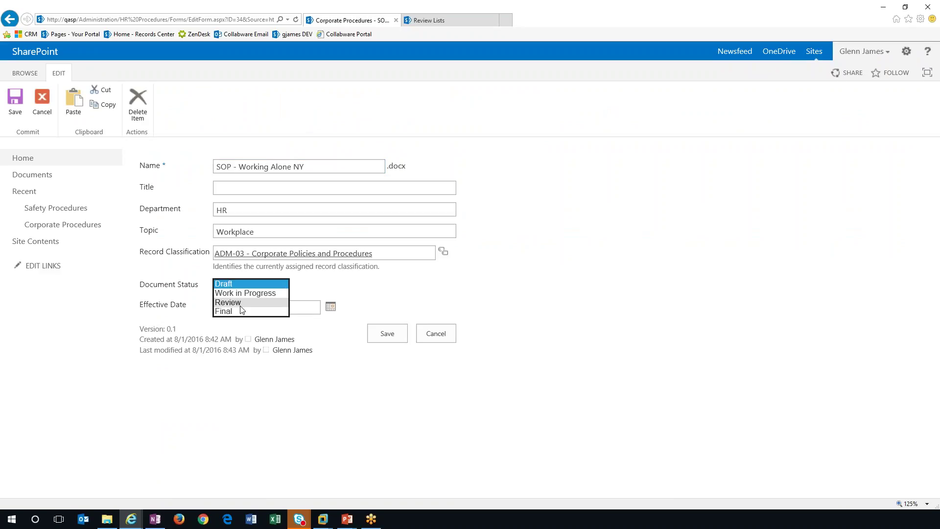
pyautogui.click(227, 302)
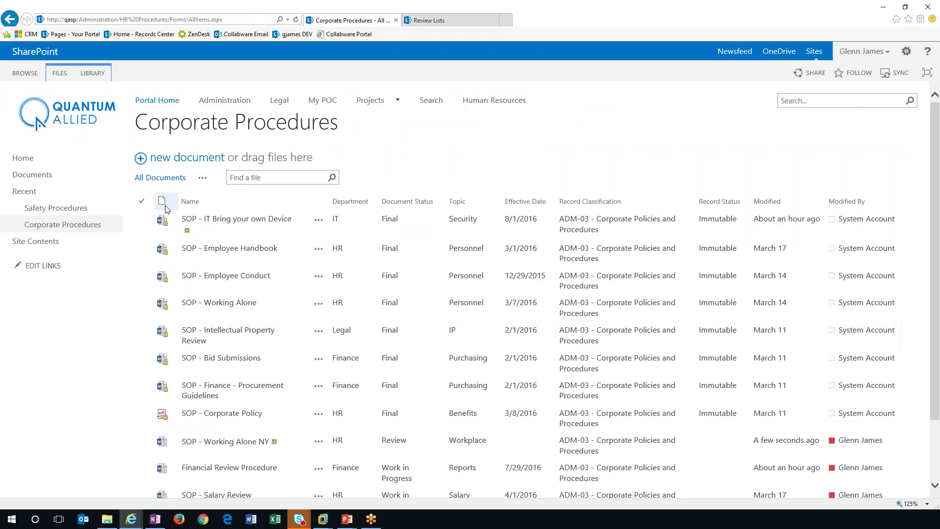
# Step: Examine the current workflow stage in the lifecycle details of SOP - Working Alone NY
pyautogui.scroll(-3, 419, 221)
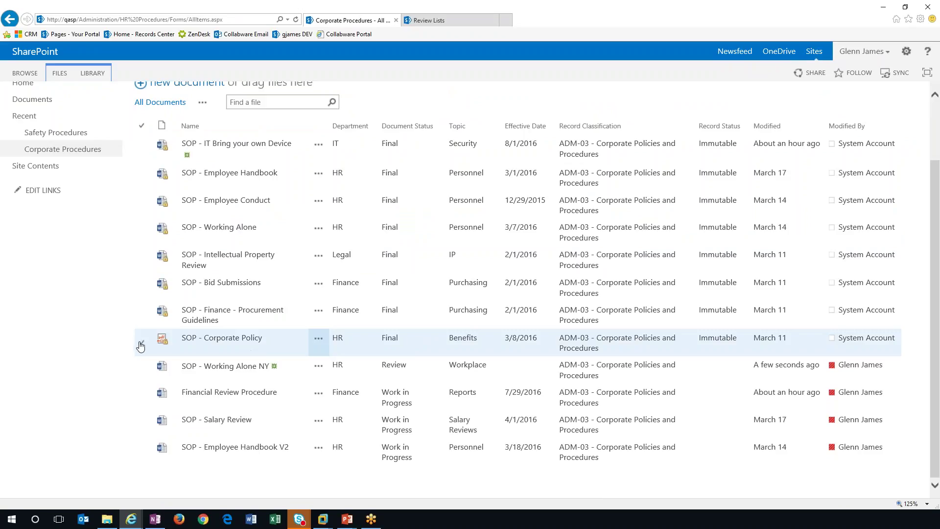
pyautogui.click(137, 369)
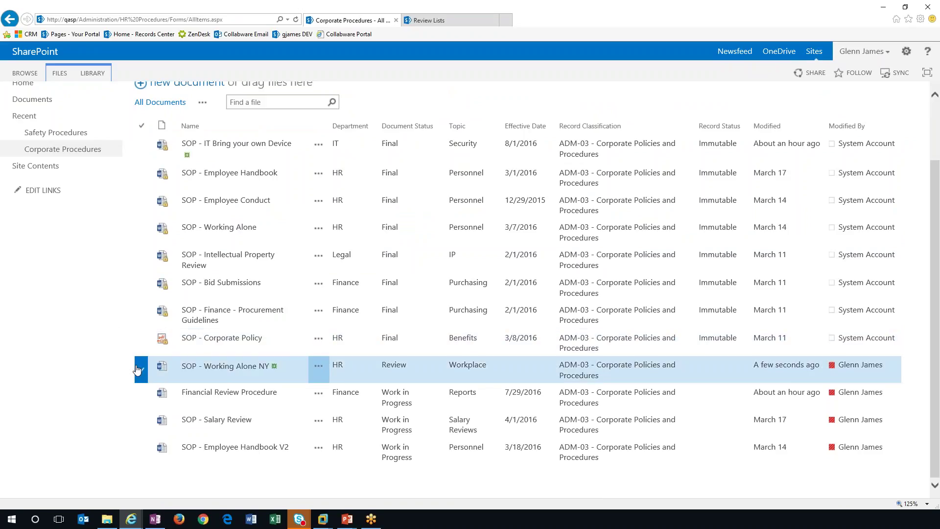
pyautogui.scroll(3, 138, 318)
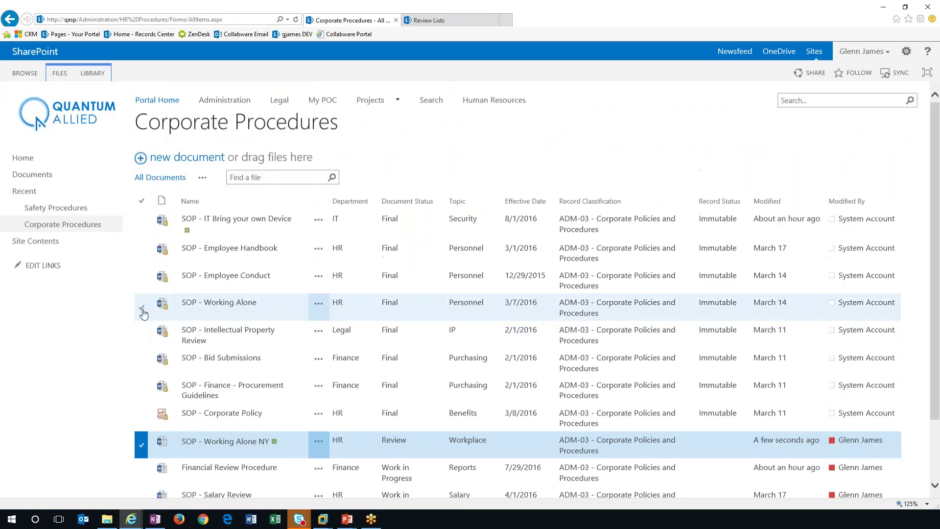
pyautogui.click(59, 75)
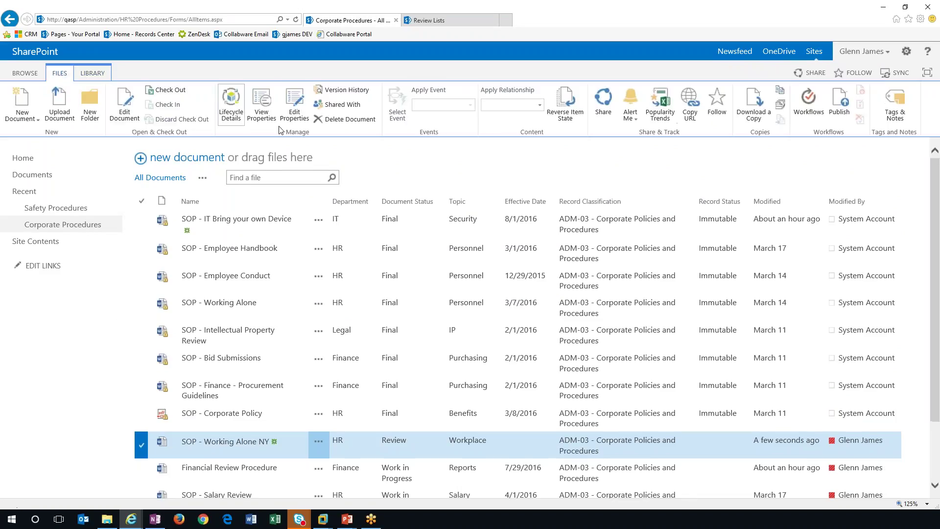
pyautogui.click(236, 112)
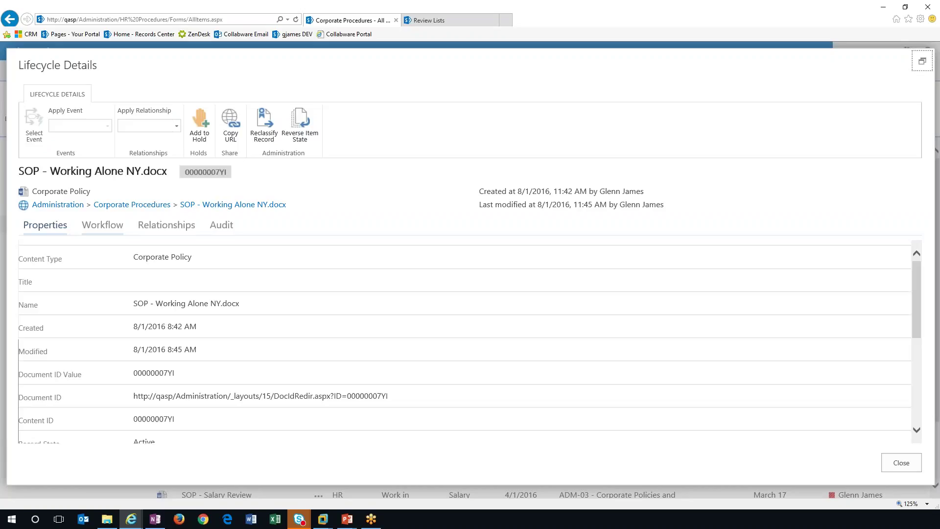
pyautogui.click(109, 226)
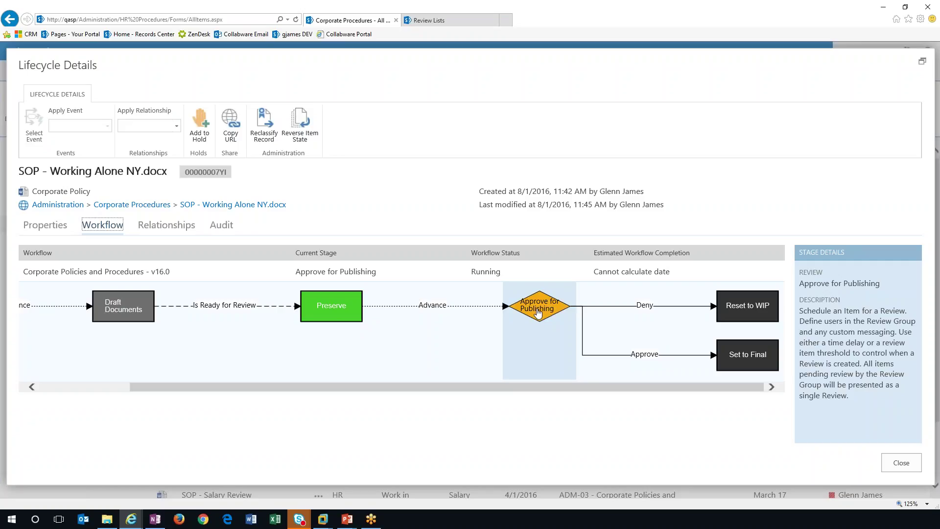
# Step: Close the lifecycle details, refresh the Review Lists page, filter it to Approve Corporate Policy or Procedure v16.0, and expand that group
pyautogui.click(899, 464)
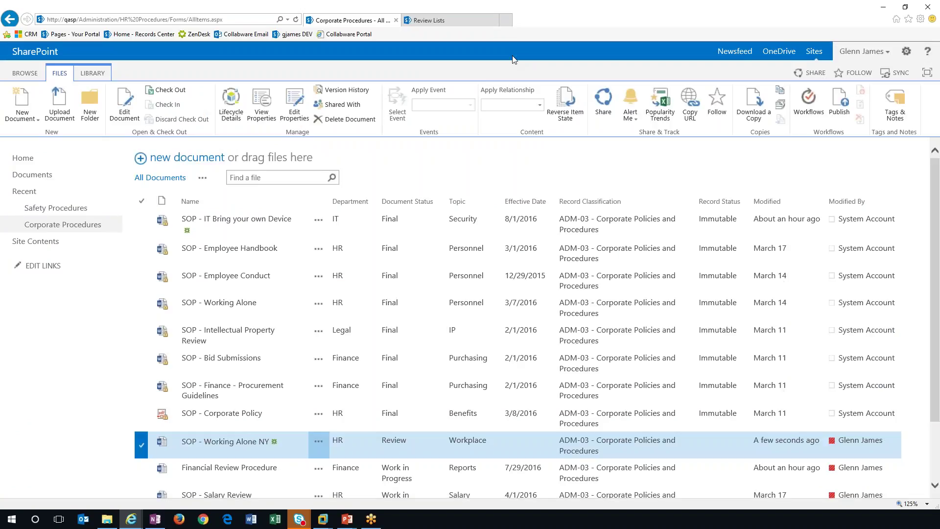
pyautogui.click(445, 21)
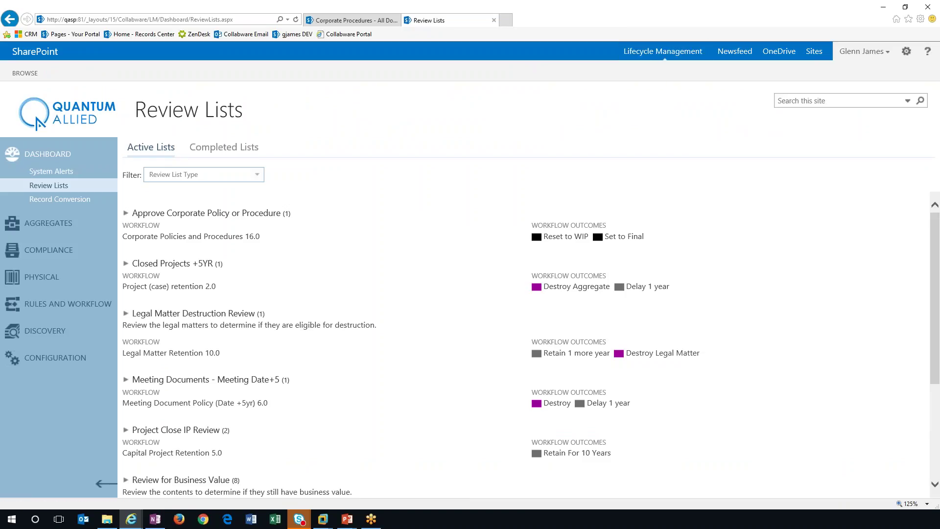
pyautogui.click(46, 187)
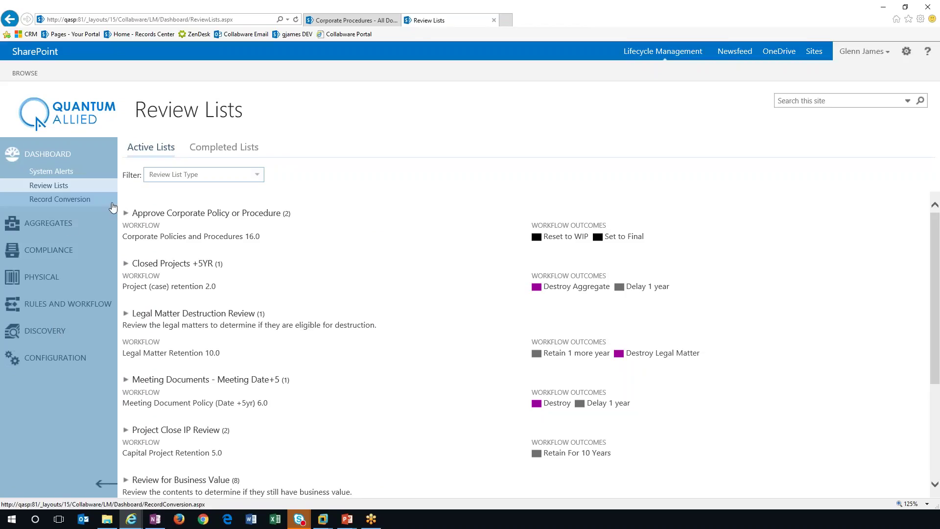
pyautogui.click(258, 175)
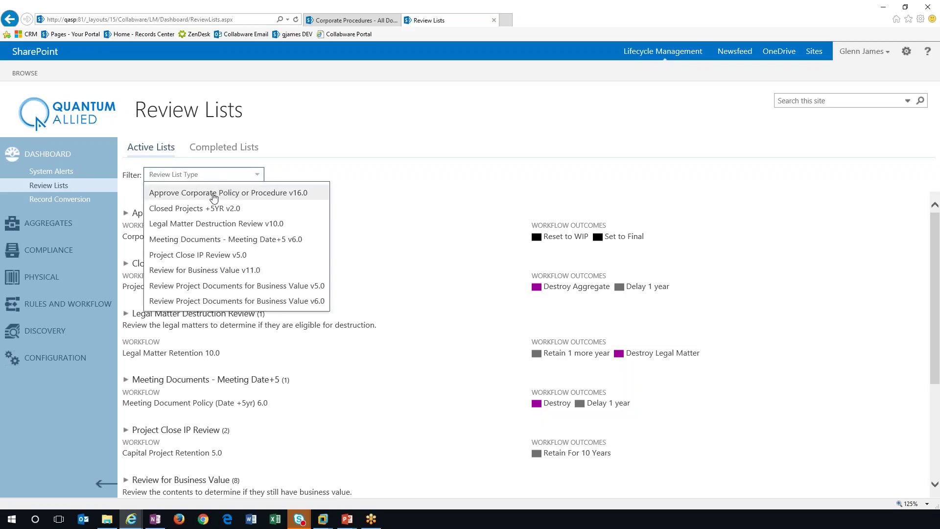
pyautogui.click(237, 194)
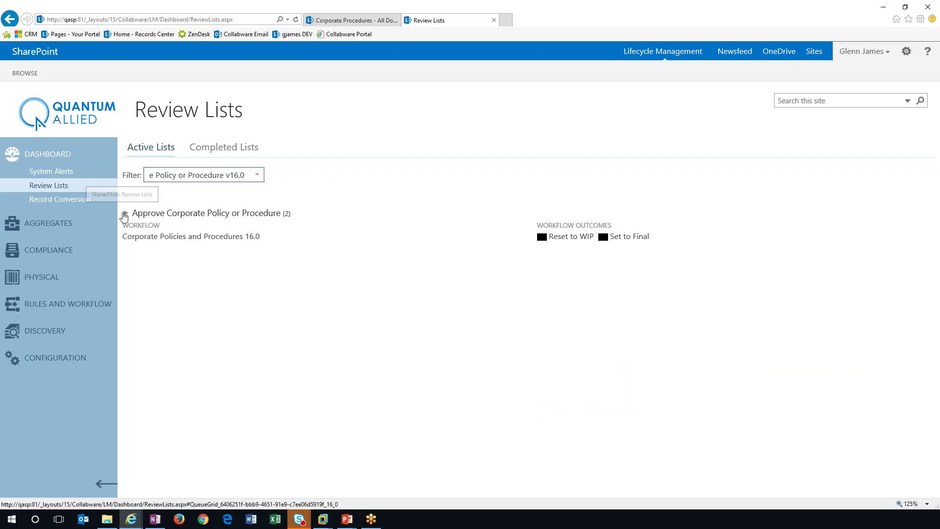
pyautogui.click(124, 214)
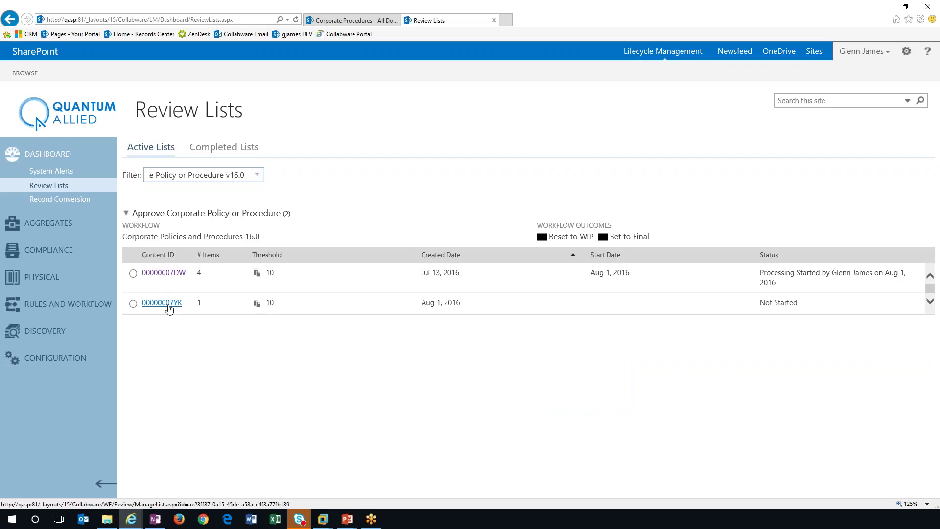
# Step: Preview review list 00000007YK and manually start it before it reaches its threshold
pyautogui.click(132, 303)
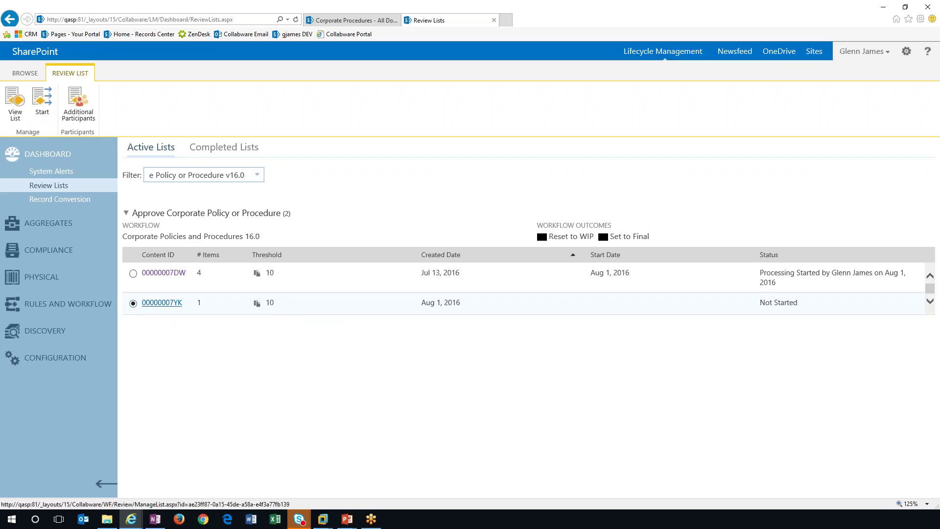
pyautogui.click(162, 303)
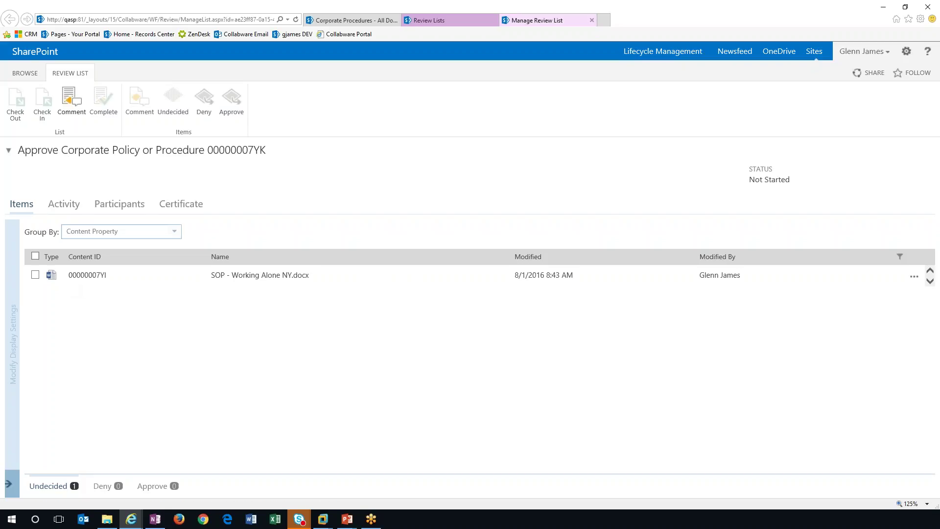
pyautogui.click(591, 20)
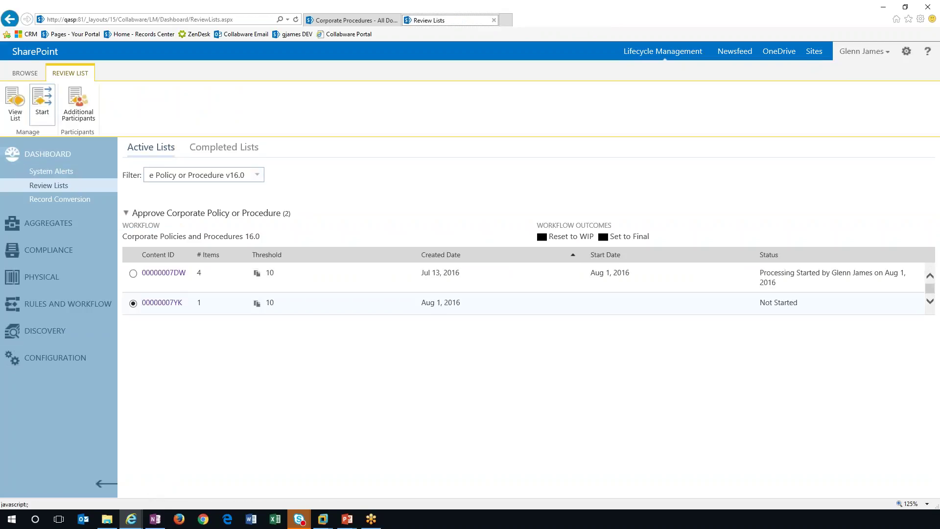
pyautogui.click(43, 103)
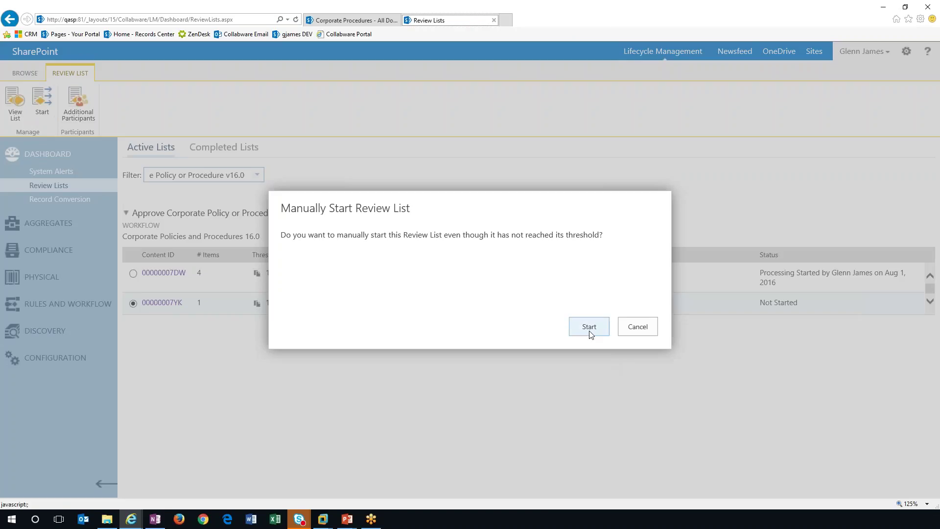
pyautogui.click(589, 327)
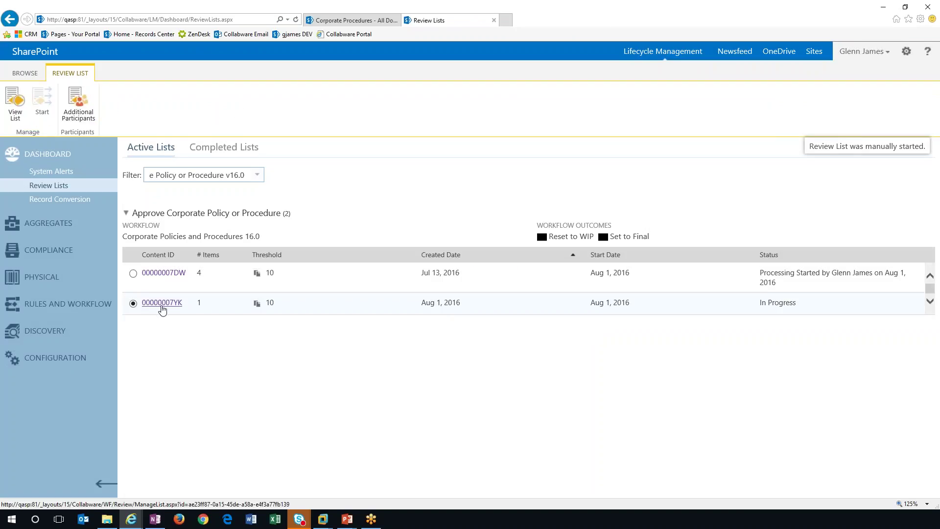
# Step: Open the started review list 00000007YK and examine its participants
pyautogui.click(159, 305)
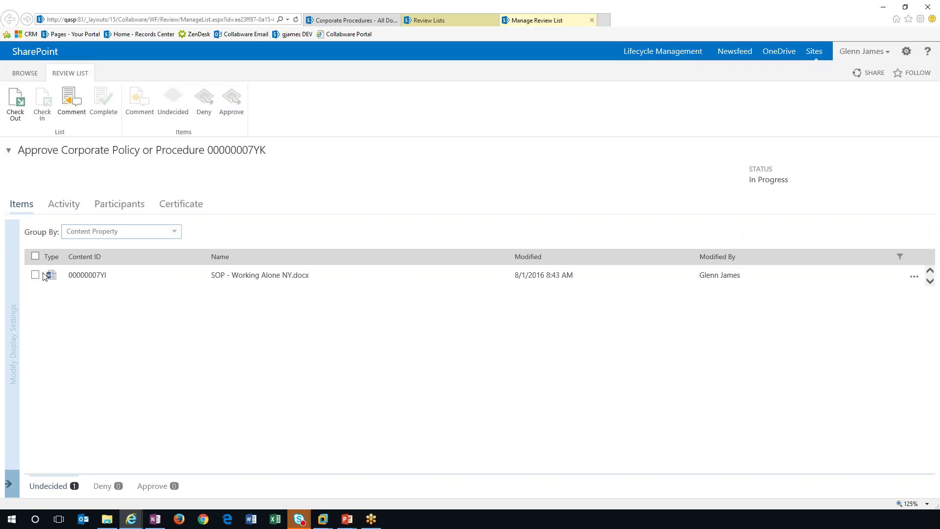
pyautogui.click(132, 212)
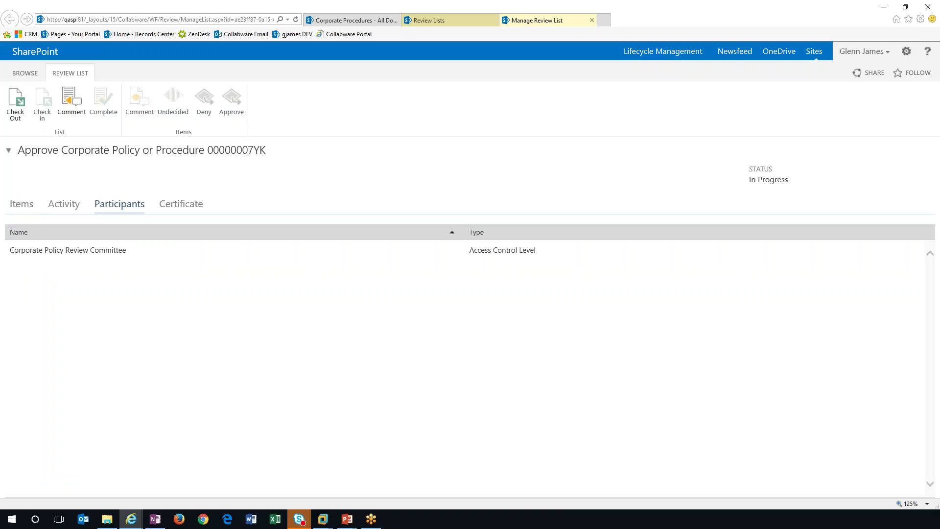
pyautogui.click(19, 248)
pyautogui.tripleClick(20, 249)
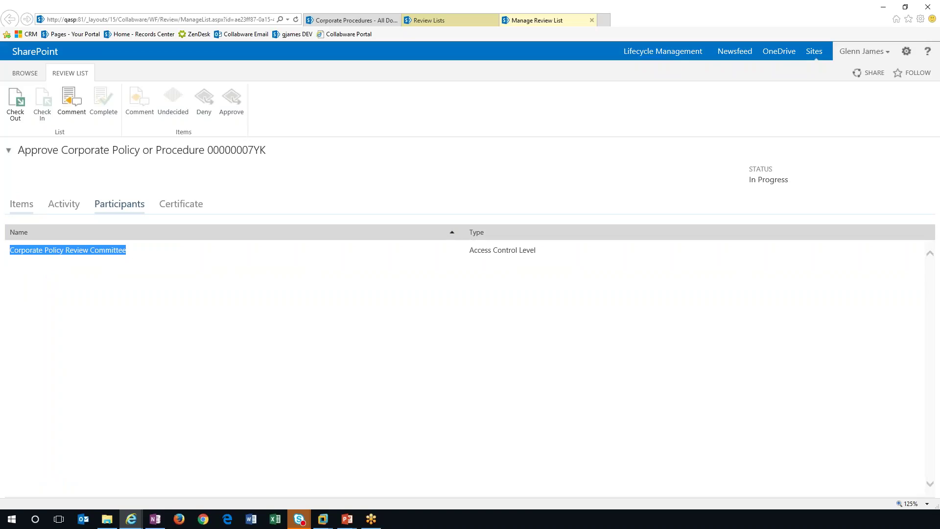
# Step: Select SOP - Working Alone NY.docx among the review list's items, try to open the document, and return to the list
pyautogui.click(22, 203)
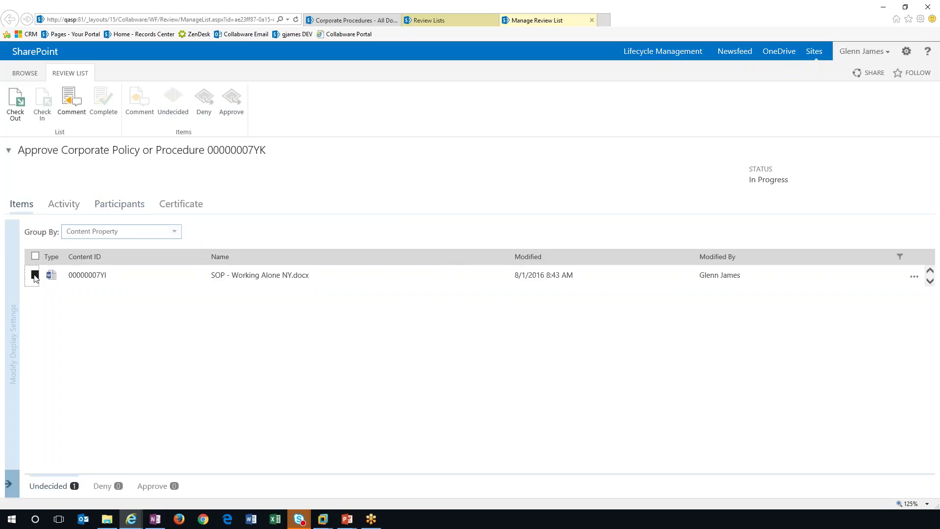
pyautogui.click(34, 275)
pyautogui.click(913, 277)
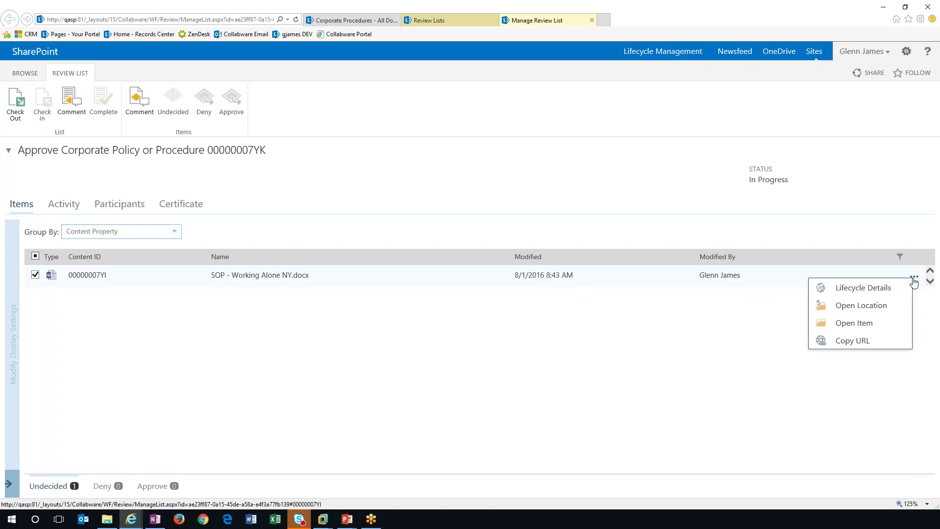
pyautogui.click(854, 323)
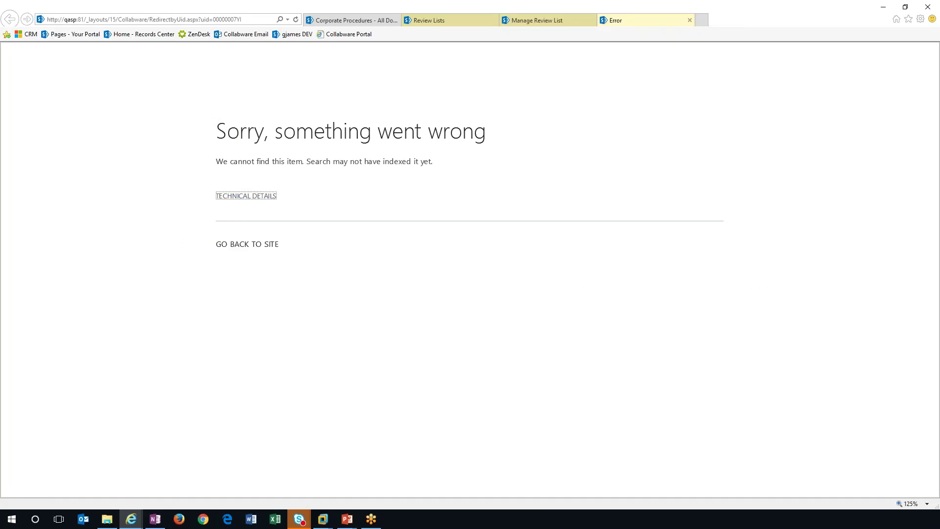
pyautogui.click(241, 245)
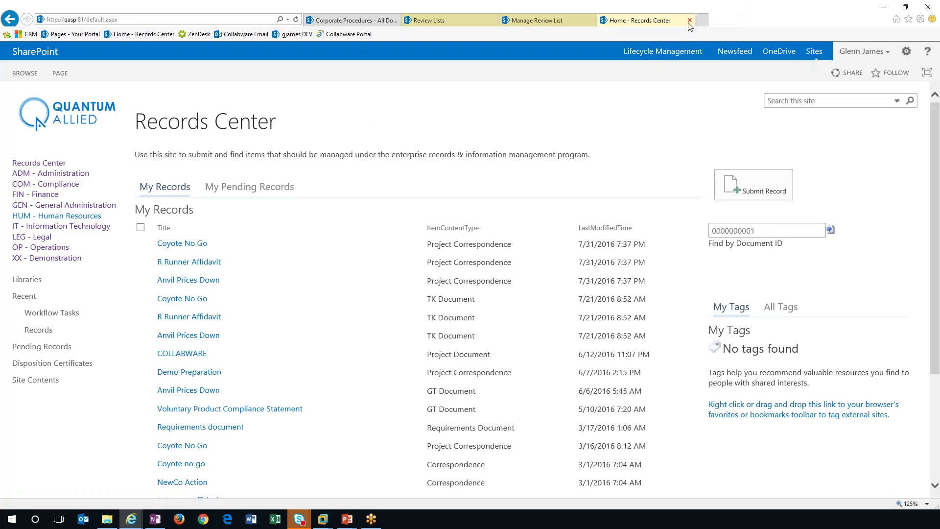
pyautogui.click(690, 20)
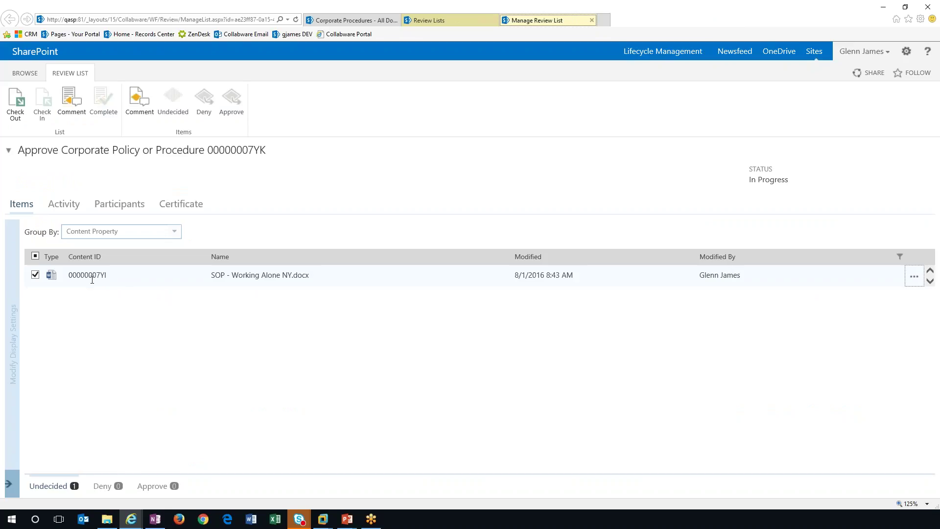
pyautogui.click(915, 277)
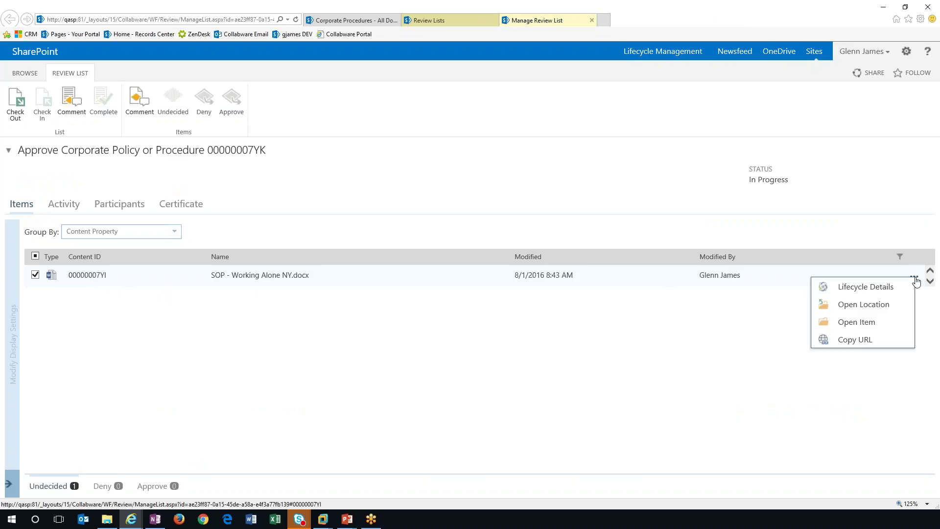
pyautogui.click(536, 353)
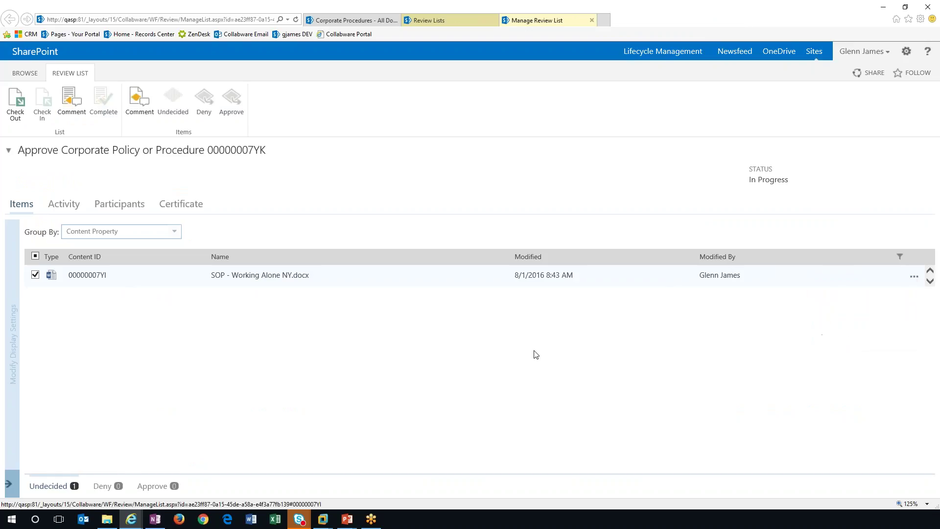
# Step: Add and save the comment "IT Approvers" for SOP - Working Alone NY.docx in the review list
pyautogui.click(139, 106)
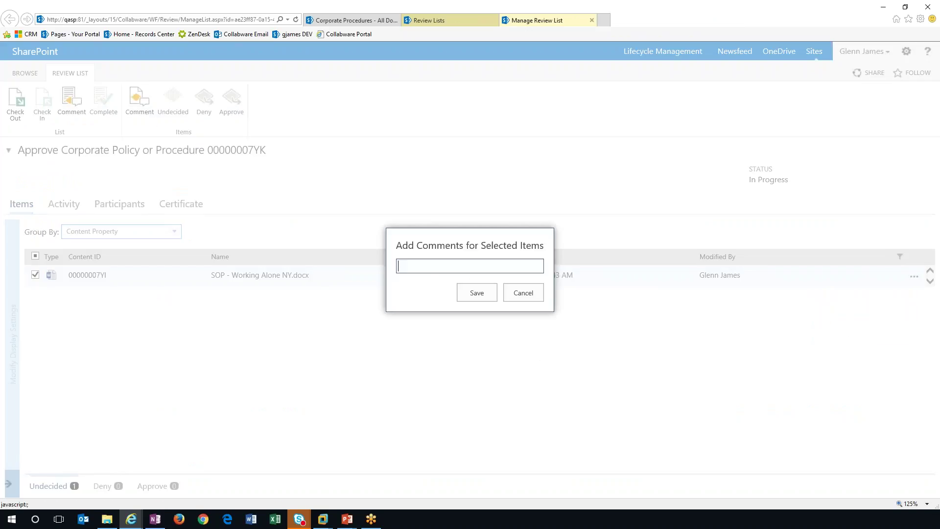
pyautogui.write('IT Approvers')
pyautogui.click(470, 294)
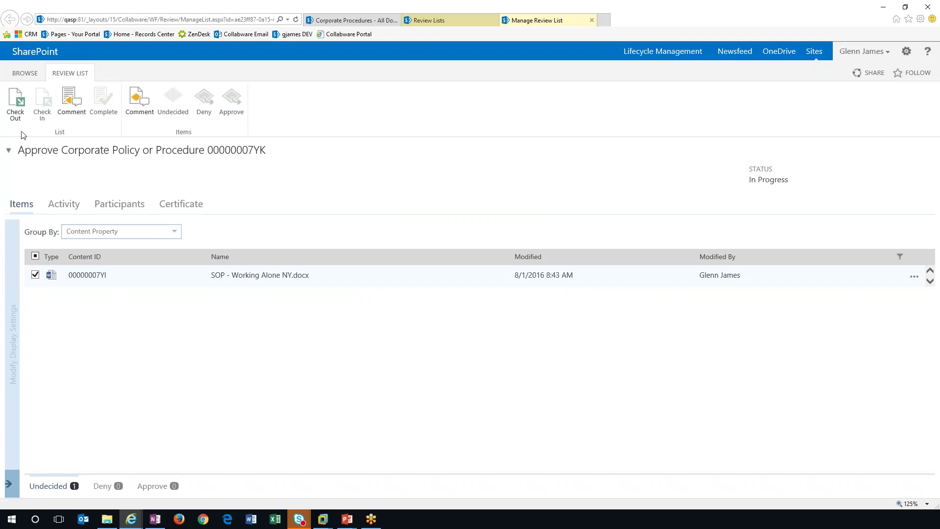
# Step: Check out the review list, approve SOP - Working Alone NY.docx, and complete the list to apply the assigned event
pyautogui.click(20, 113)
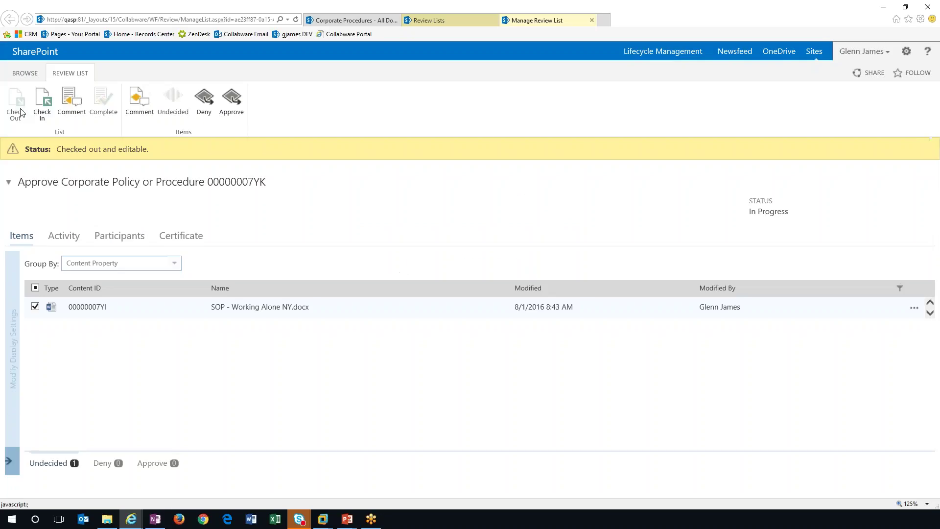
pyautogui.click(232, 108)
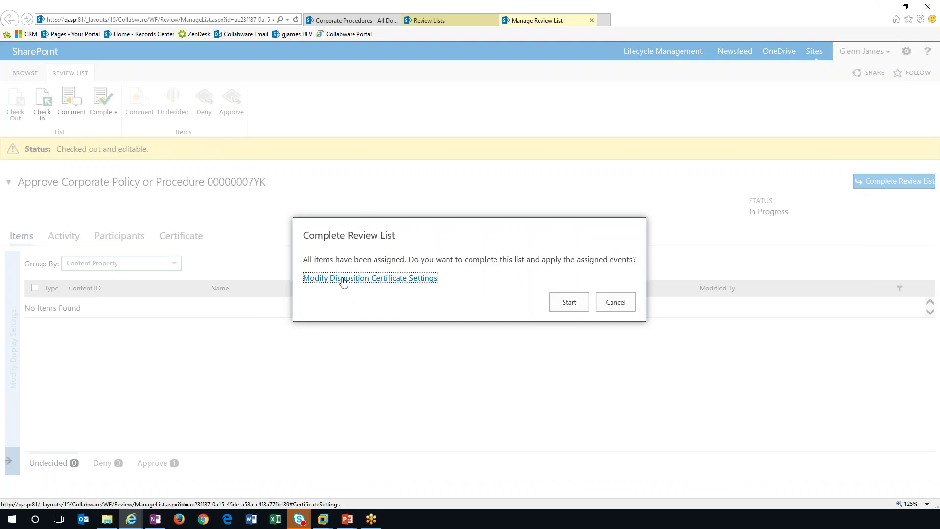
pyautogui.click(568, 303)
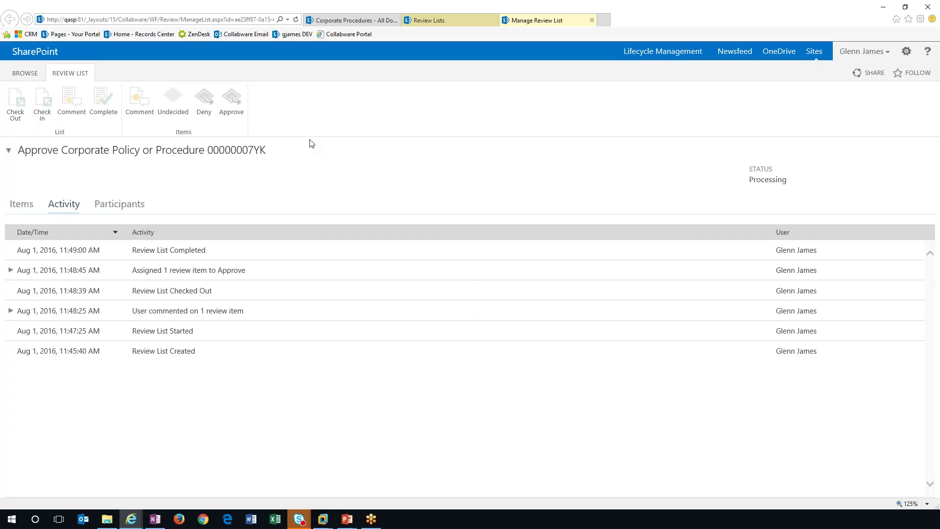
# Step: Reload the Corporate Procedures library and select SOP - Working Alone NY to check its document status
pyautogui.click(353, 20)
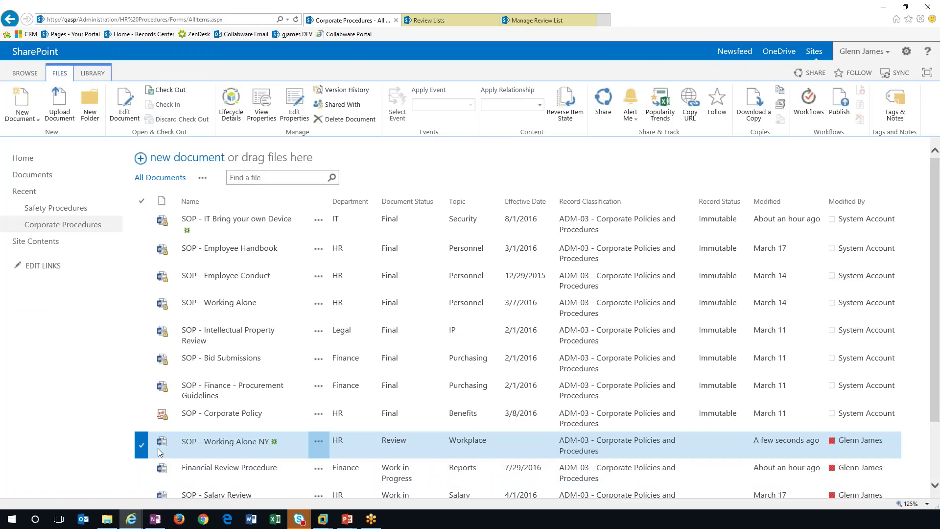
pyautogui.click(43, 226)
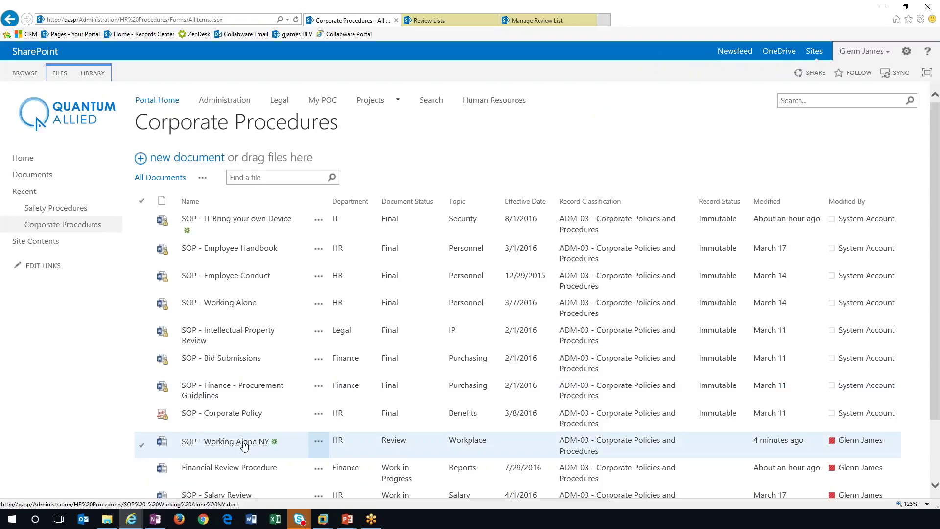
pyautogui.click(141, 447)
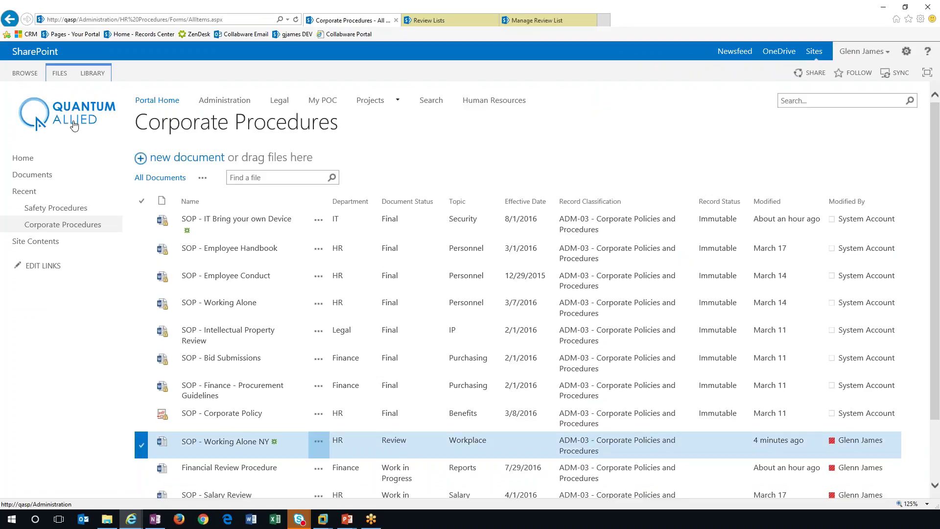
# Step: Look through the Current Active Policies and Procedures on the Administration site's home page
pyautogui.click(27, 164)
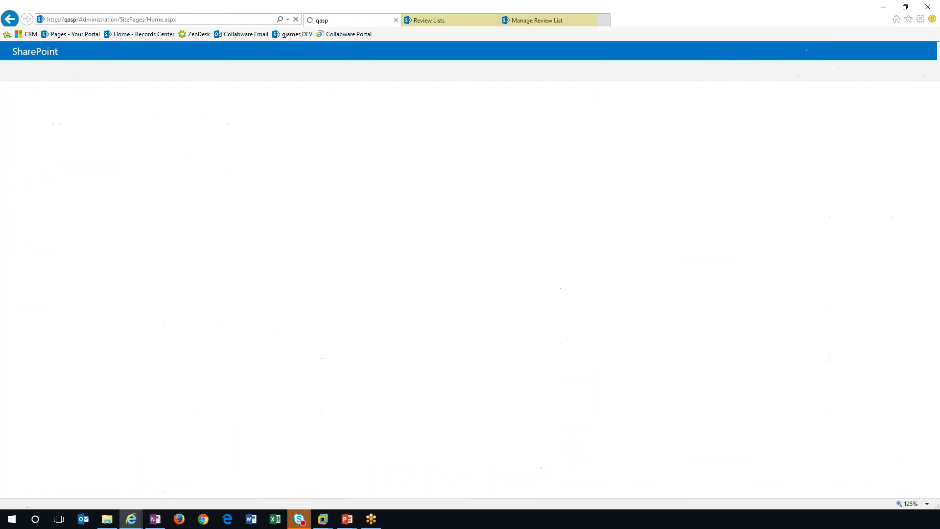
pyautogui.scroll(-2, 222, 249)
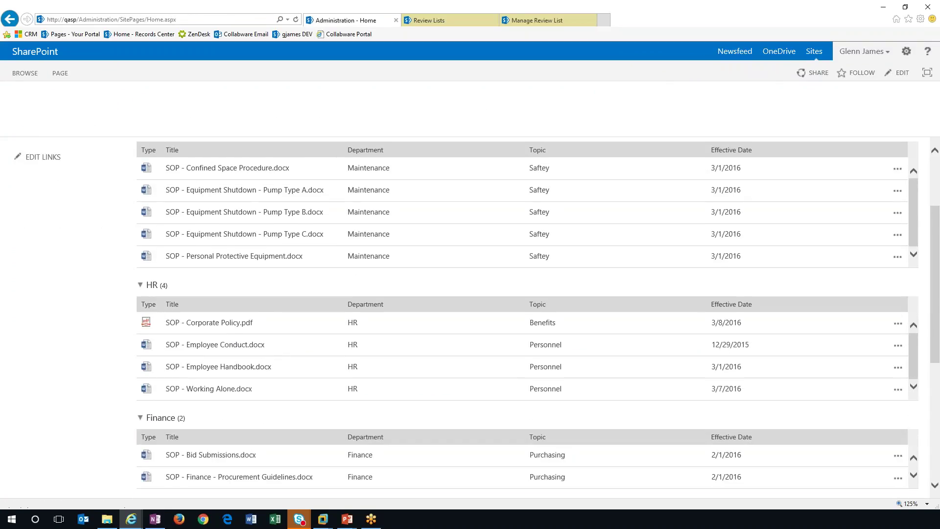
pyautogui.scroll(2, 49, 235)
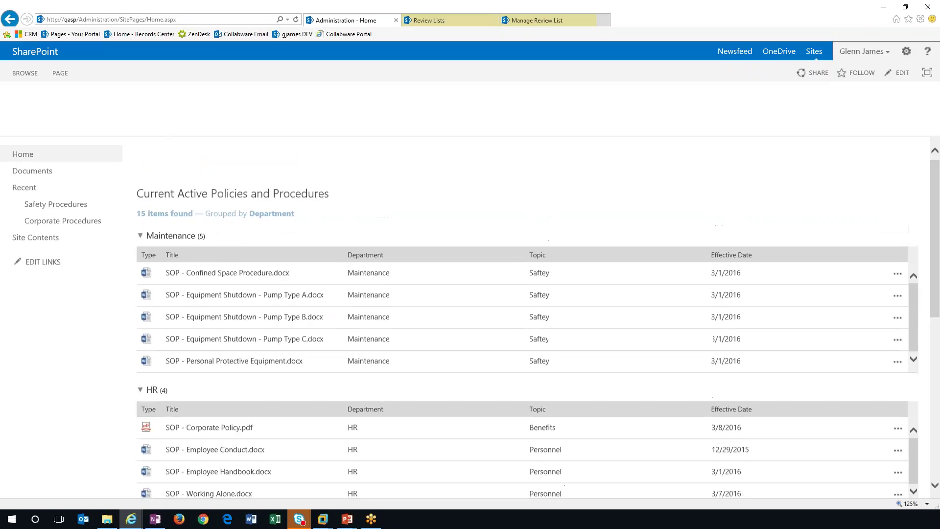
# Step: Open the Corporate Procedures library and review the full lifecycle workflow of SOP - Finance - Procurement Guidelines at 100% browser zoom
pyautogui.click(48, 230)
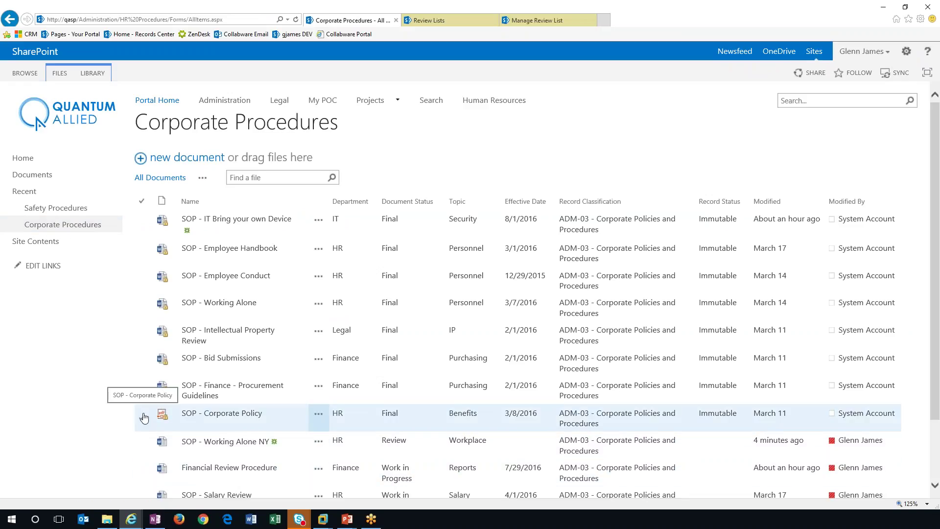
pyautogui.click(141, 390)
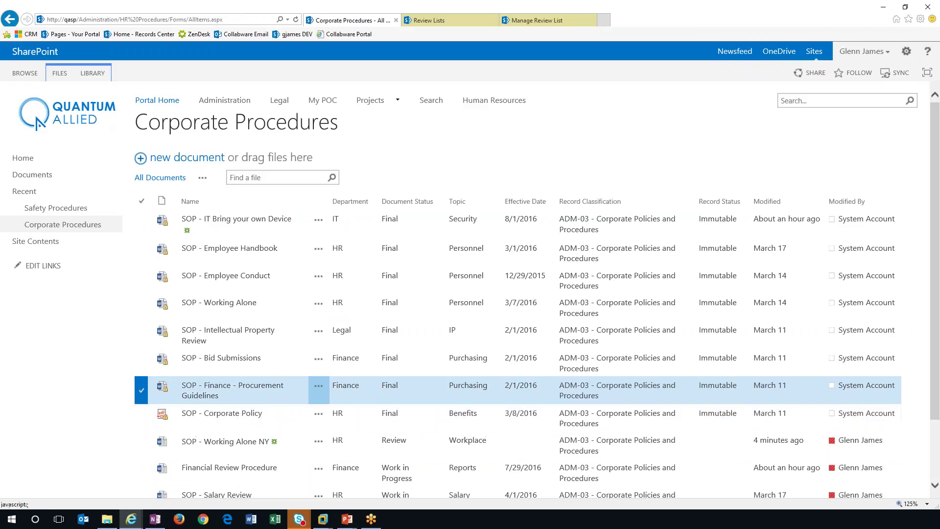
pyautogui.click(59, 74)
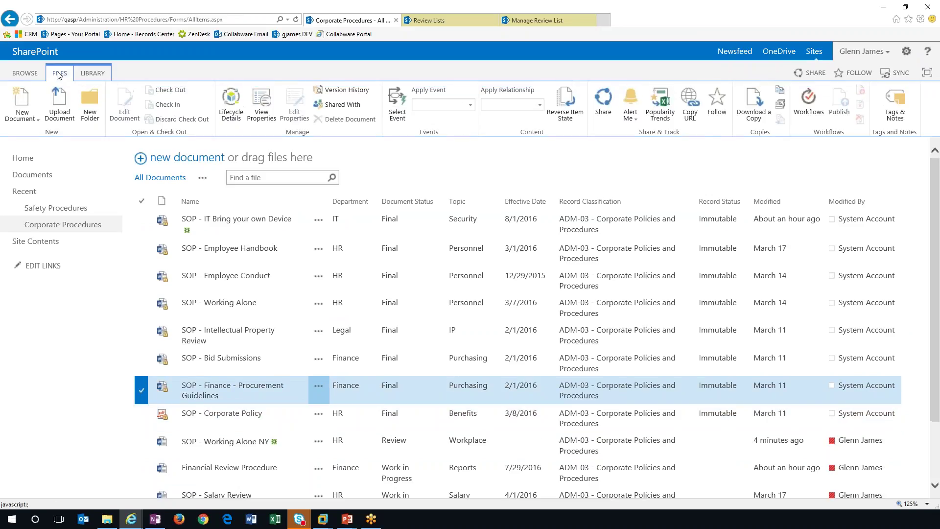
pyautogui.click(233, 114)
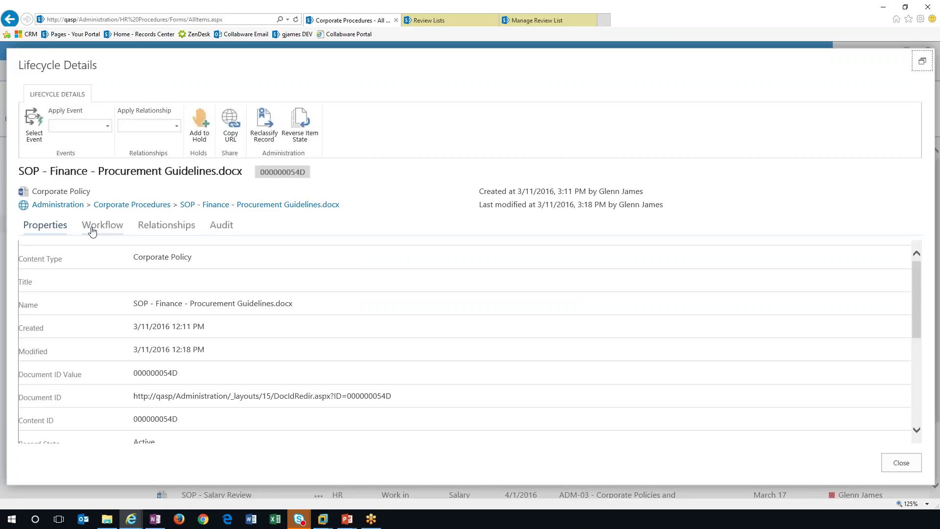
pyautogui.click(100, 226)
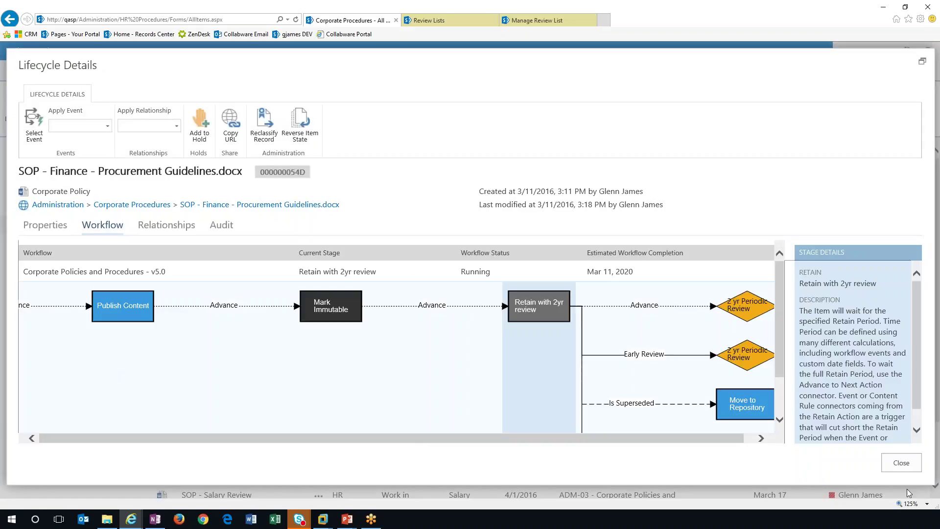
pyautogui.click(925, 503)
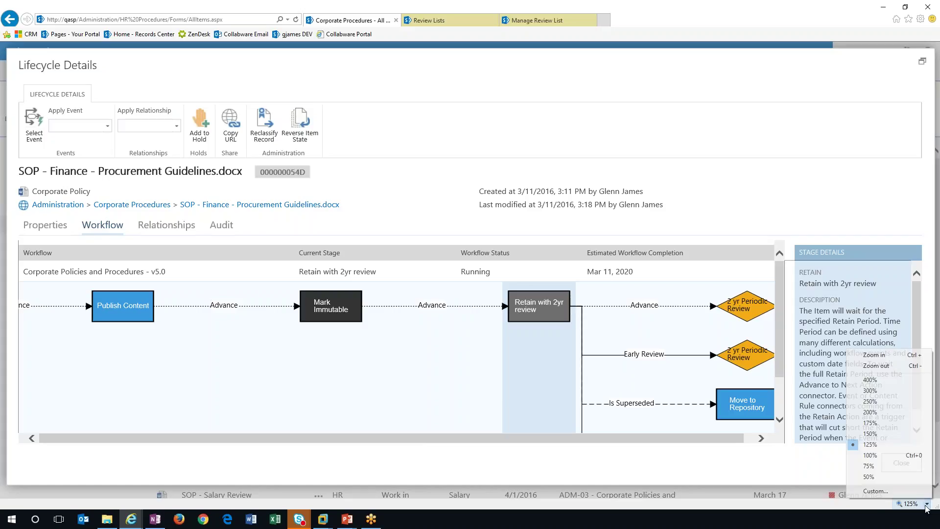
pyautogui.click(870, 455)
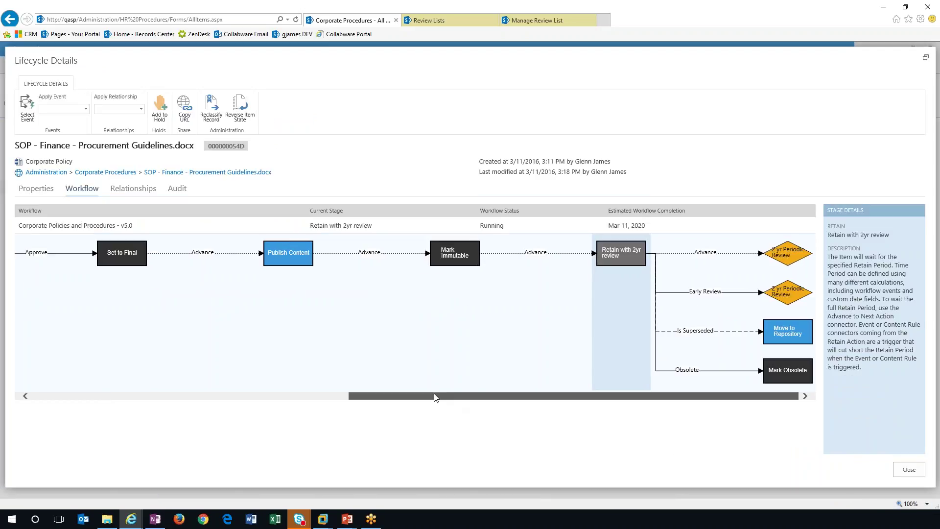
pyautogui.moveTo(456, 397); pyautogui.dragTo(94, 372)
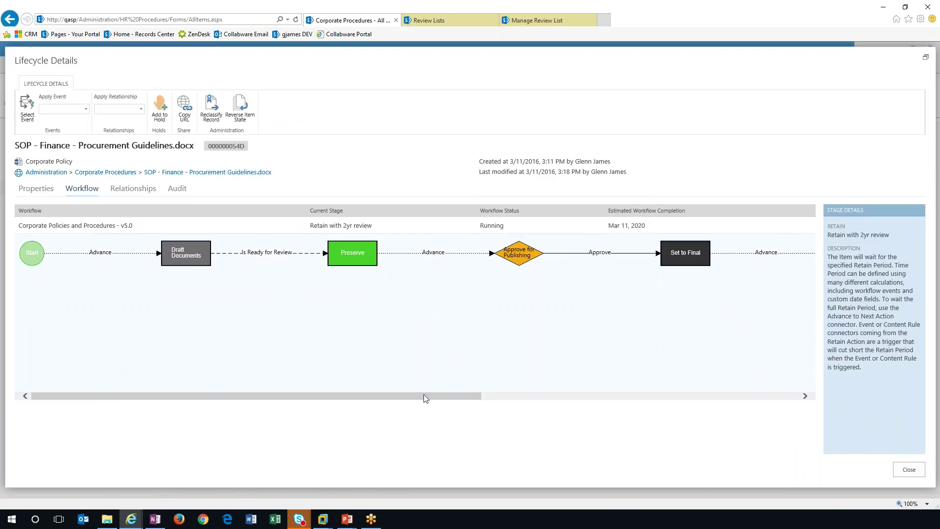
pyautogui.moveTo(423, 395); pyautogui.dragTo(761, 402)
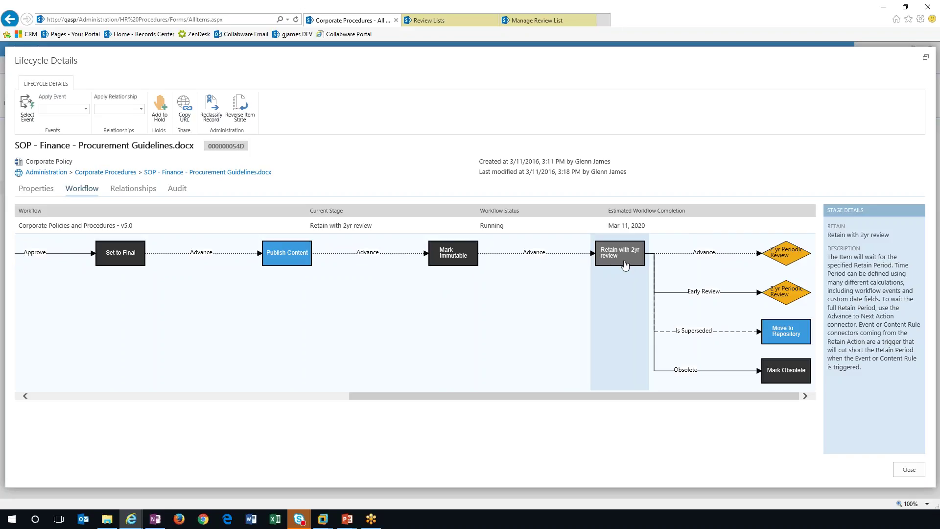
pyautogui.click(900, 469)
# Step: Examine the lifecycle workflow stages of SOP - IT Bring your own Device, including Set Security and the stages that follow it
pyautogui.click(113, 184)
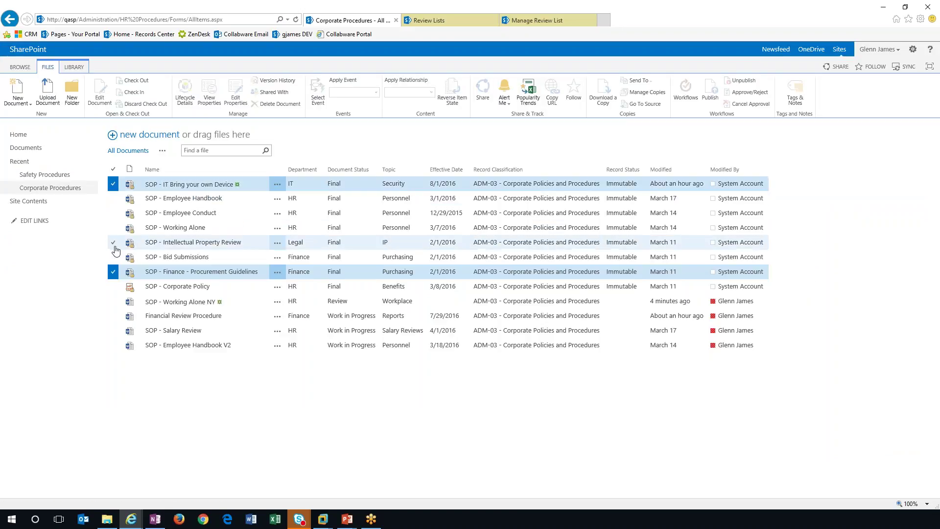
pyautogui.click(112, 272)
pyautogui.click(185, 94)
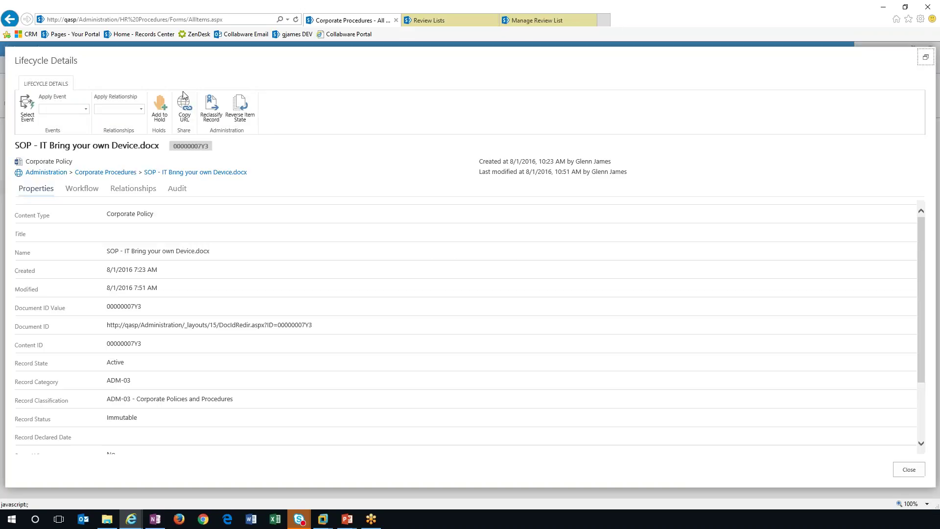
pyautogui.click(82, 189)
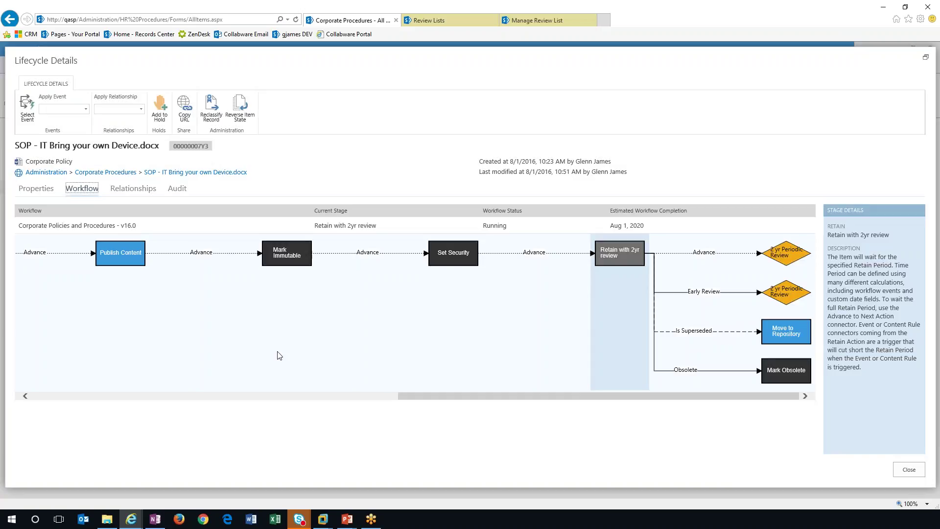
pyautogui.moveTo(483, 399); pyautogui.dragTo(377, 390)
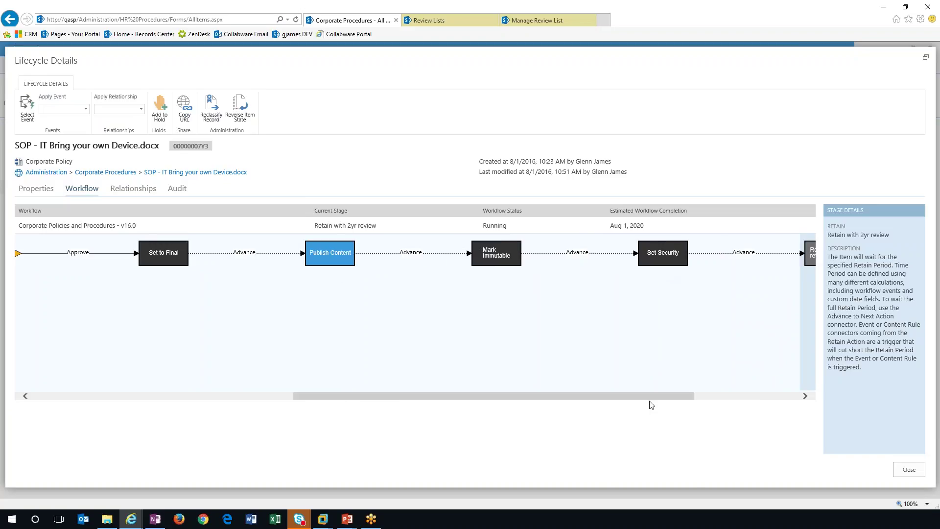
pyautogui.moveTo(654, 396); pyautogui.dragTo(718, 390)
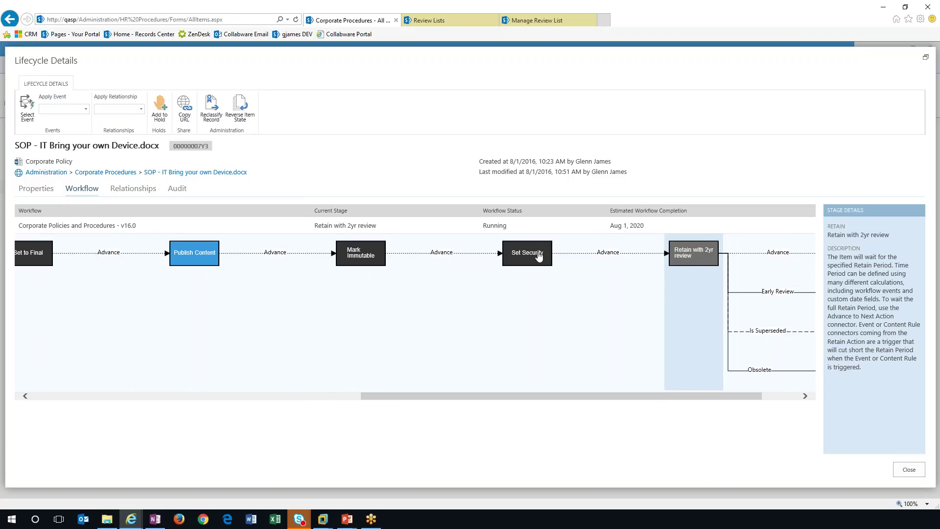
pyautogui.moveTo(638, 397); pyautogui.dragTo(723, 390)
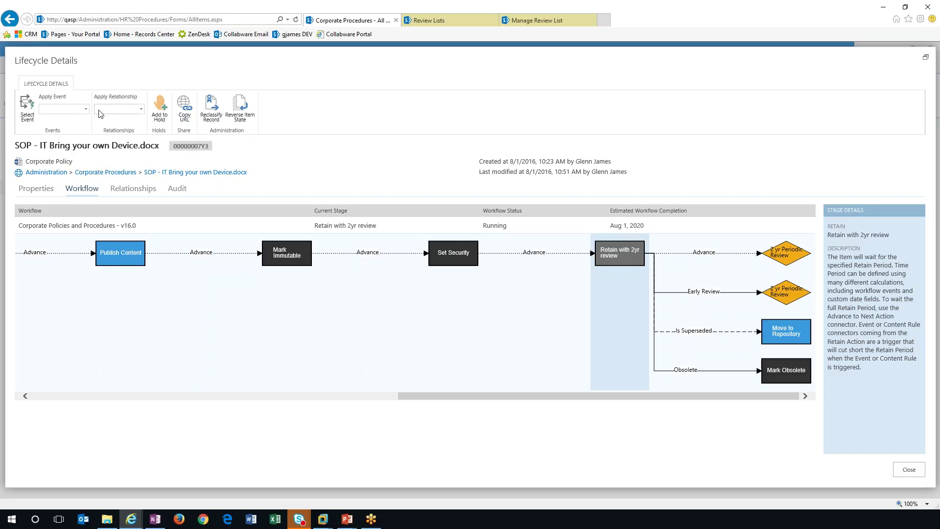
# Step: Check which relationships and events can be applied to SOP - IT Bring your own Device, and close its lifecycle details
pyautogui.click(141, 109)
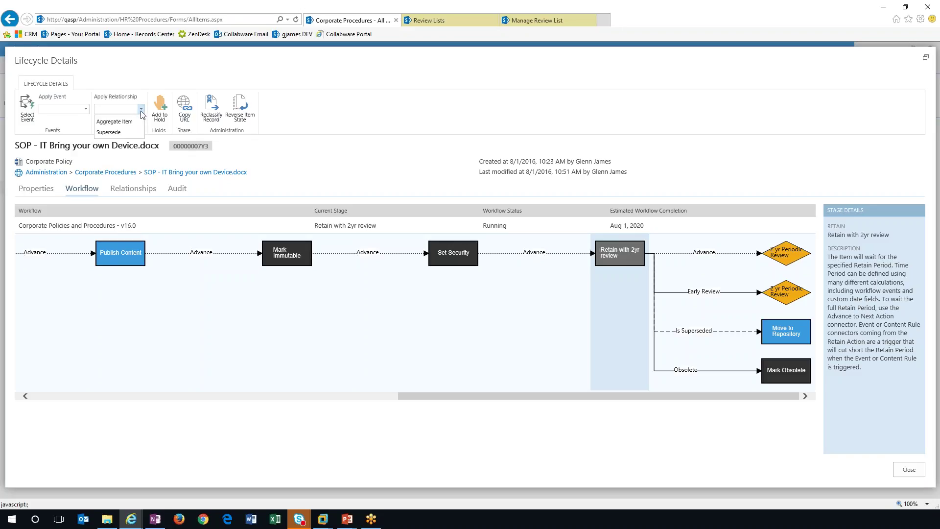
pyautogui.click(86, 110)
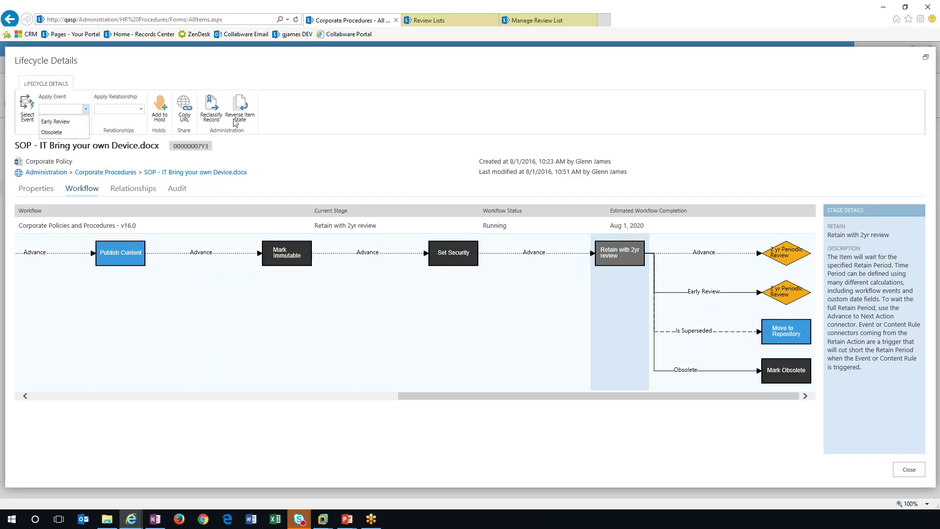
pyautogui.click(356, 118)
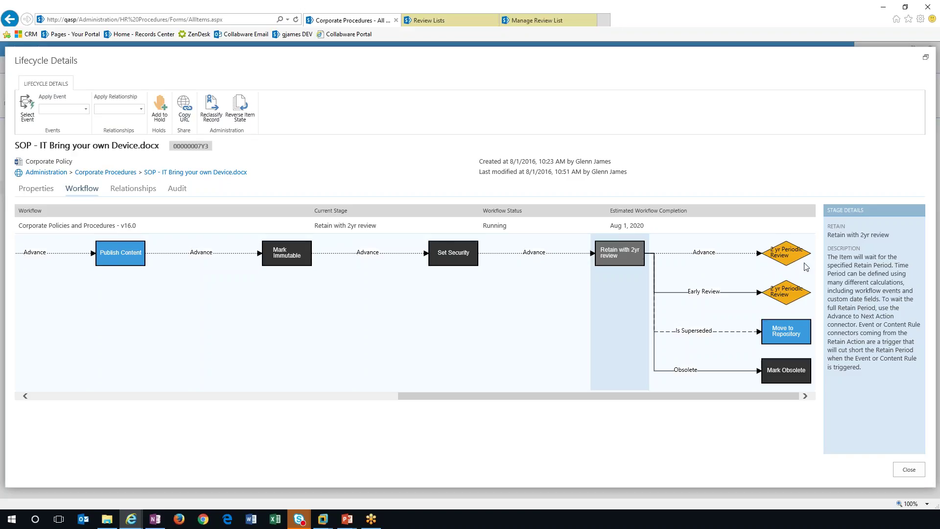
pyautogui.click(919, 472)
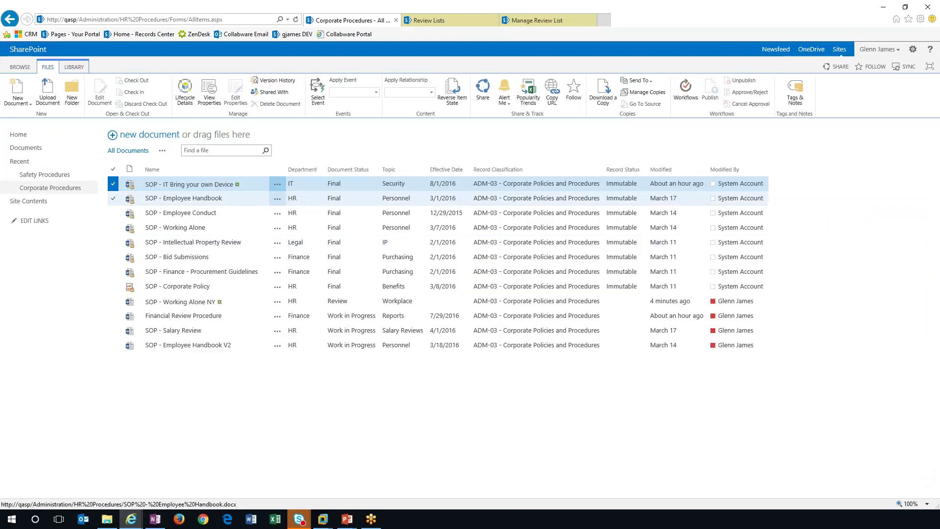
# Step: Reload the Corporate Procedures library to check SOP - Working Alone NY, and look through the active HR policies on the Administration home page
pyautogui.click(61, 190)
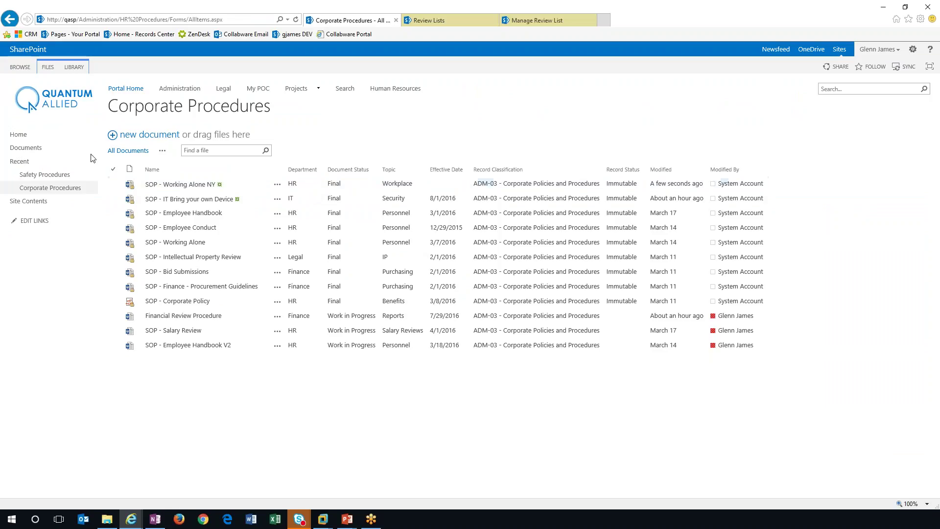
pyautogui.click(18, 135)
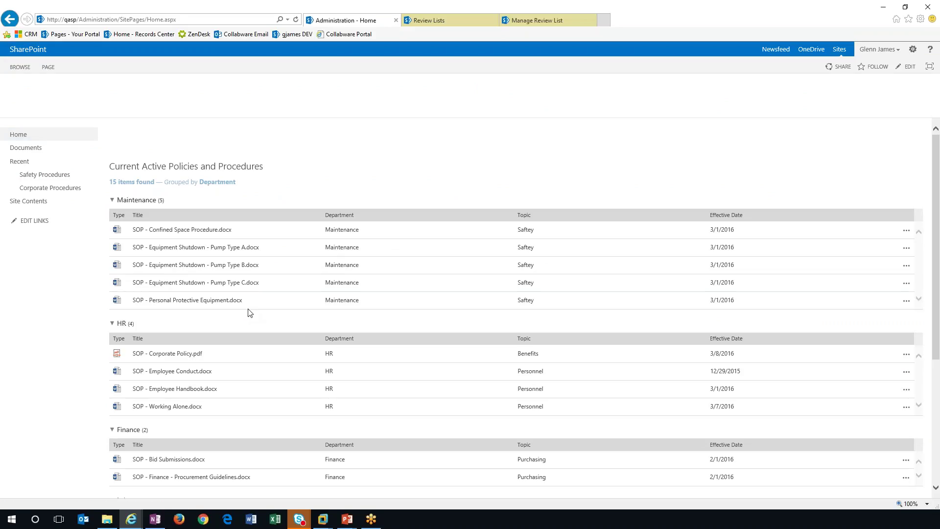
pyautogui.click(112, 324)
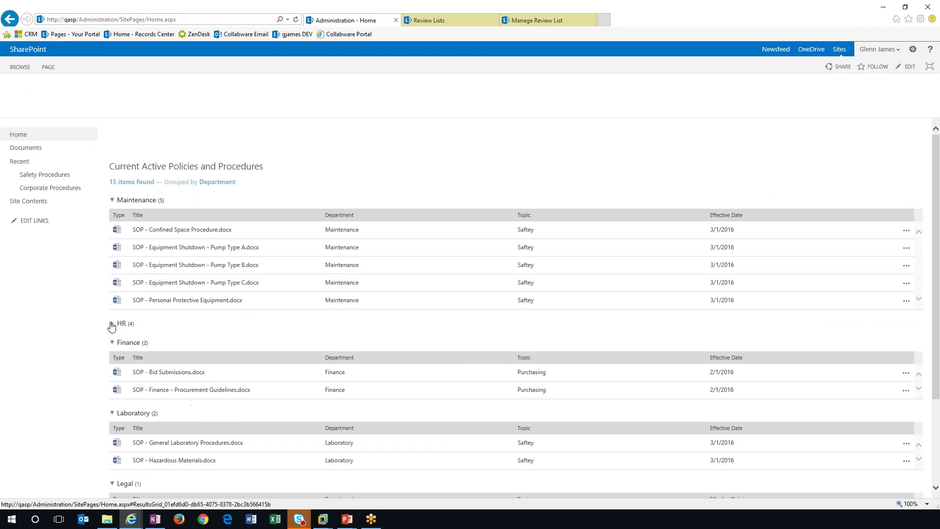
pyautogui.click(112, 324)
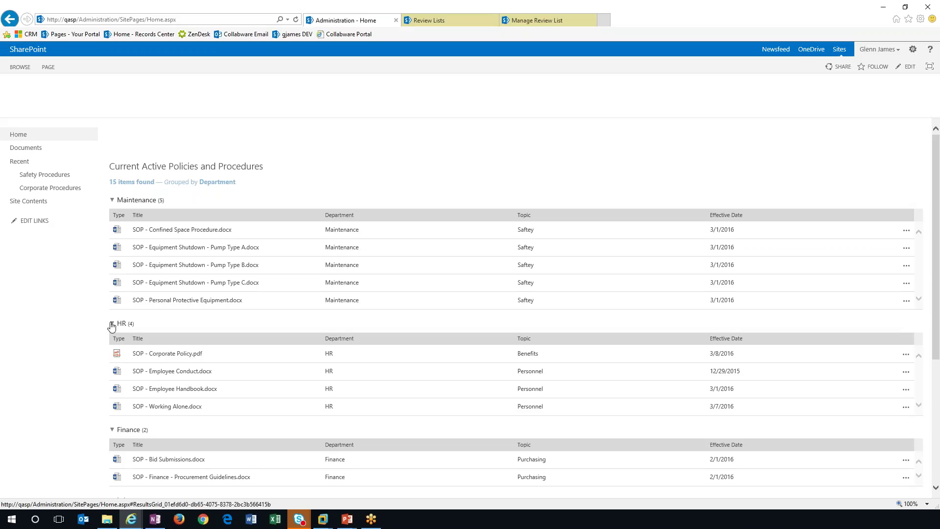
pyautogui.scroll(-2, 112, 326)
pyautogui.scroll(2, 111, 318)
# Step: Open SOP - IT Bring your own Device from the Corporate Procedures library in Word, choosing to save and edit a copy of the file
pyautogui.click(44, 189)
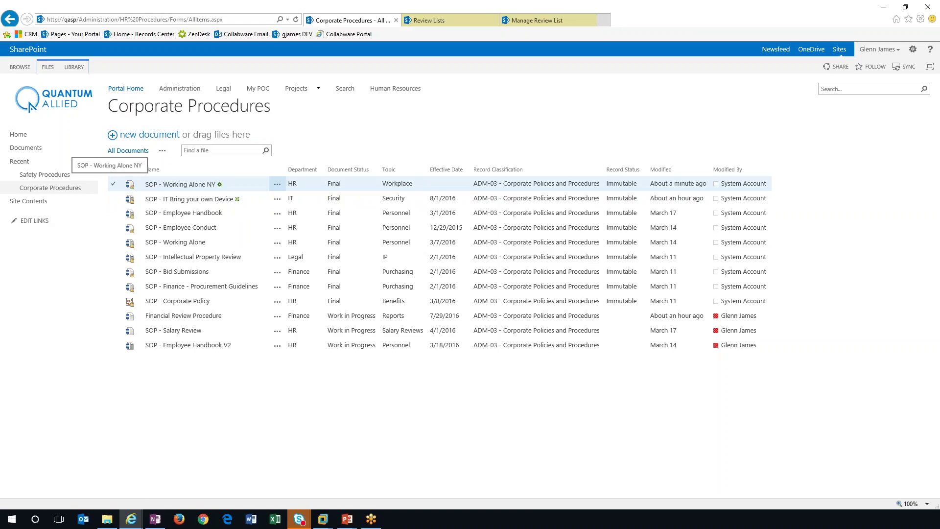
pyautogui.click(113, 319)
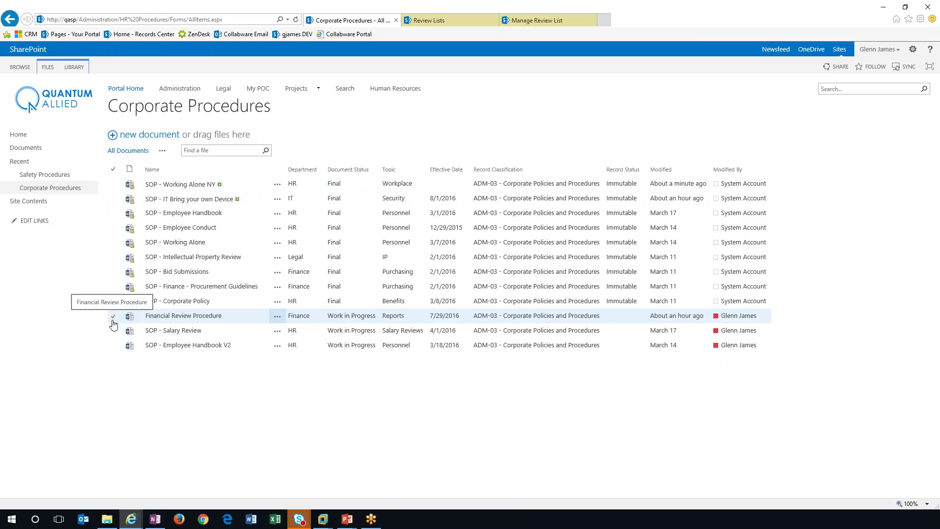
pyautogui.click(114, 200)
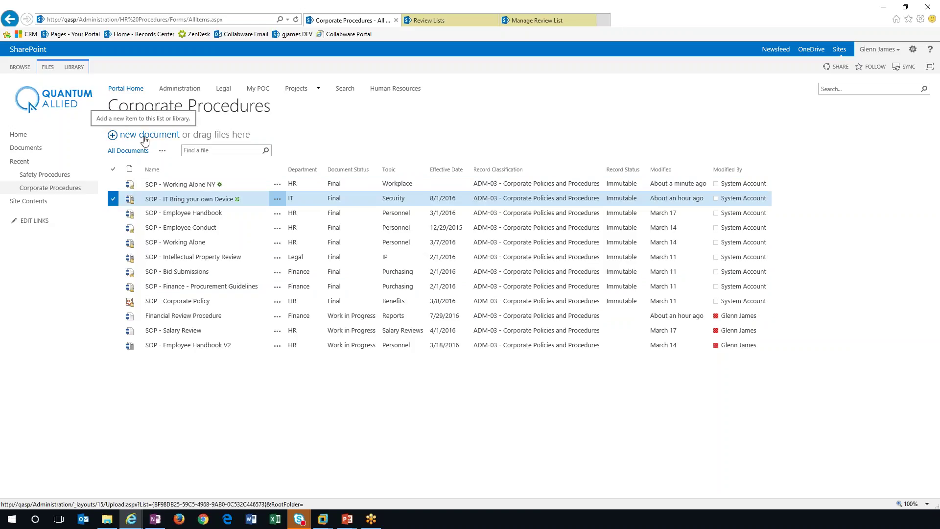
pyautogui.click(184, 200)
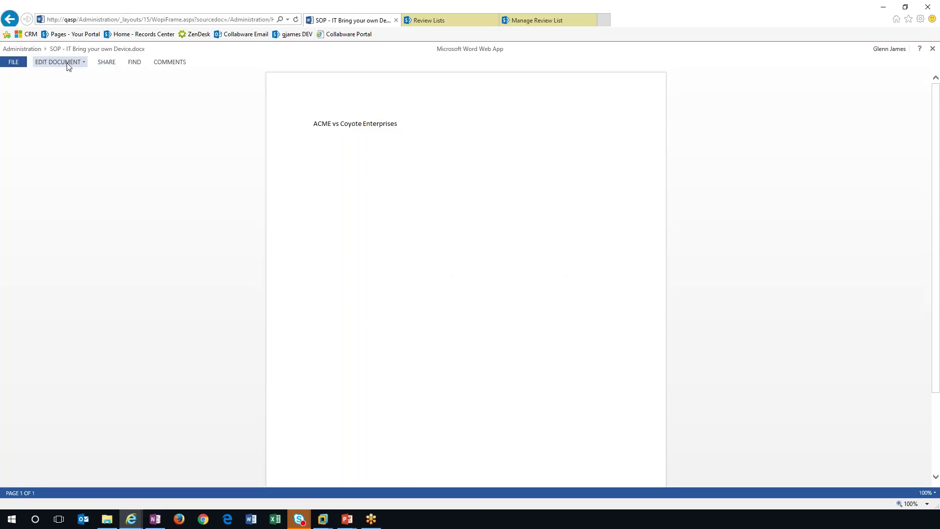
pyautogui.click(68, 63)
pyautogui.click(75, 81)
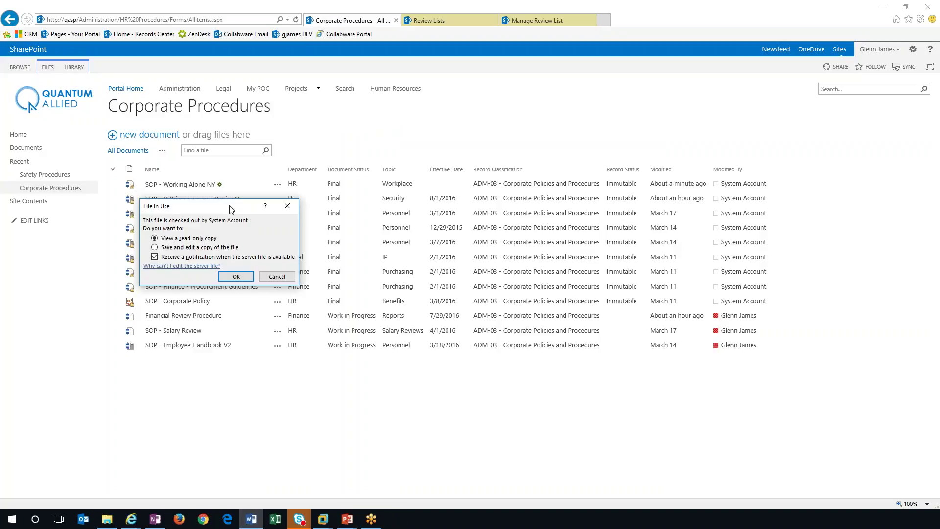
pyautogui.click(168, 247)
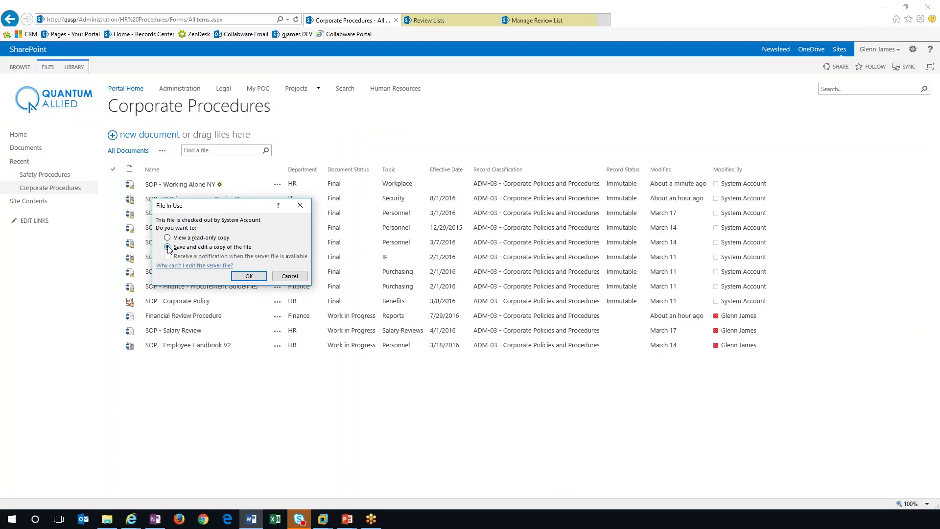
pyautogui.click(249, 277)
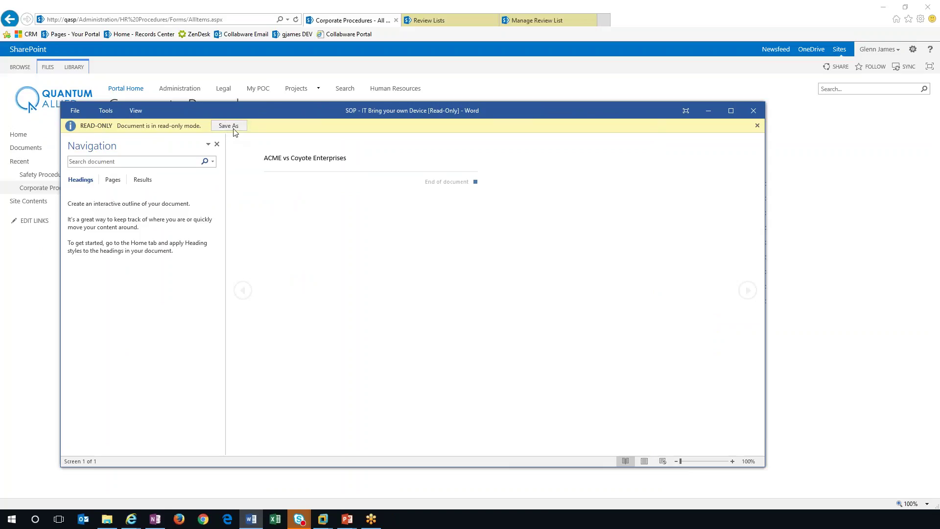
# Step: Save the copy in Corporate Procedures as "SOP - IT Bring your own Device V2" with the content type Corporate Policy
pyautogui.click(234, 129)
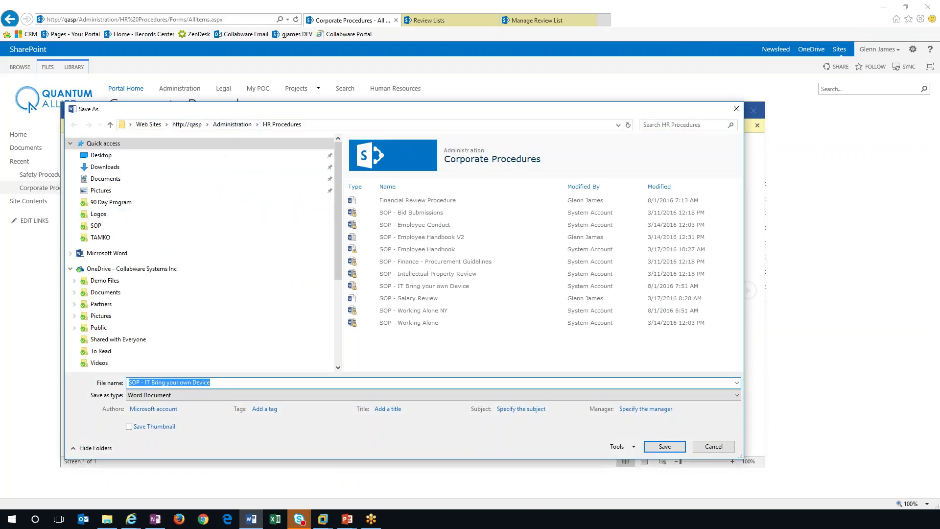
pyautogui.click(380, 383)
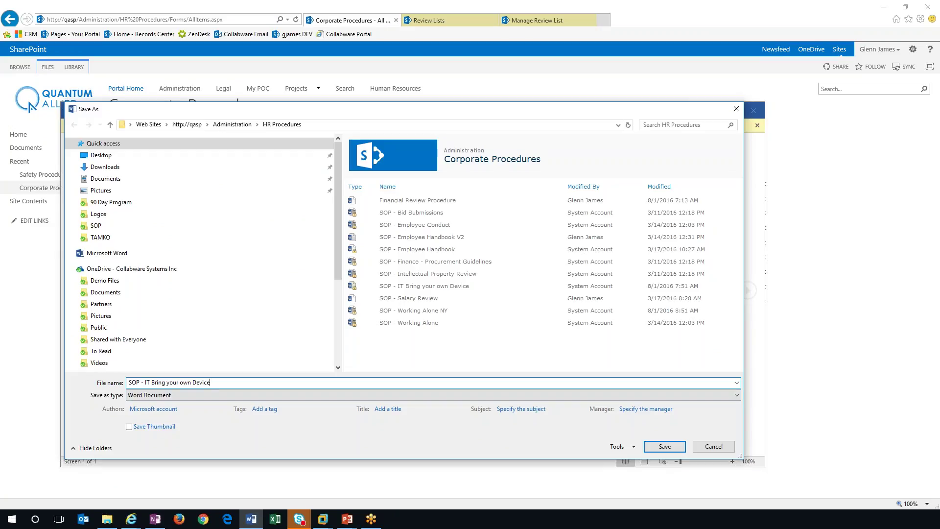
pyautogui.write('V2')
pyautogui.click(665, 446)
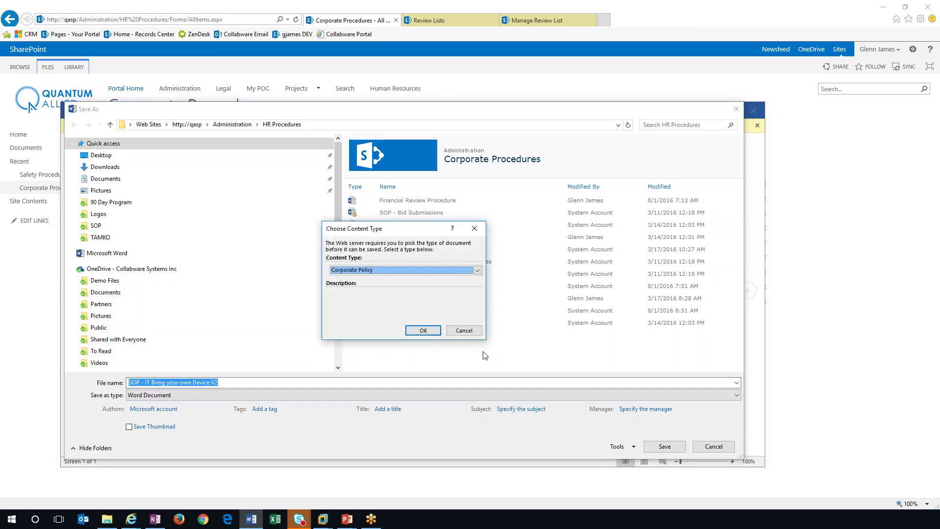
pyautogui.click(423, 331)
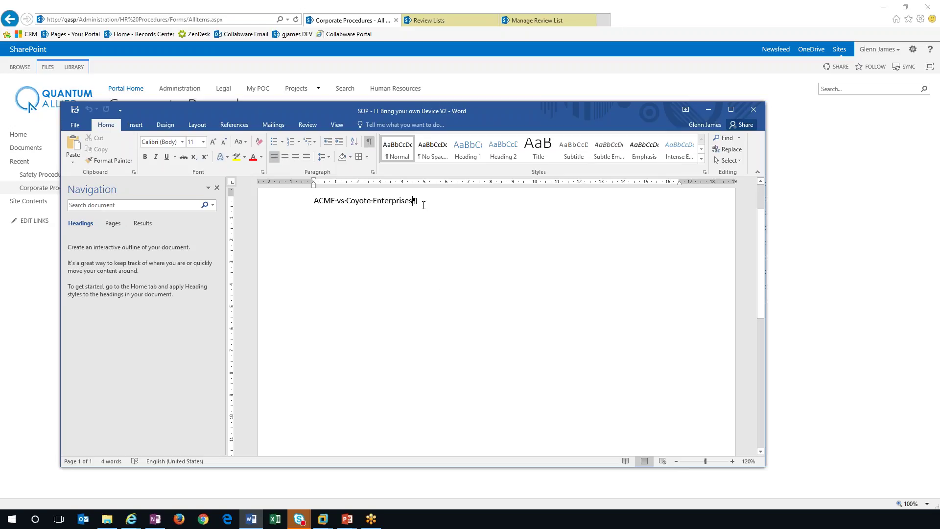
# Step: Add the line "The new policy" below the existing text of the V2 document, save it and close it
pyautogui.press('Return')
pyautogui.press('Return')
pyautogui.write('The new polic')
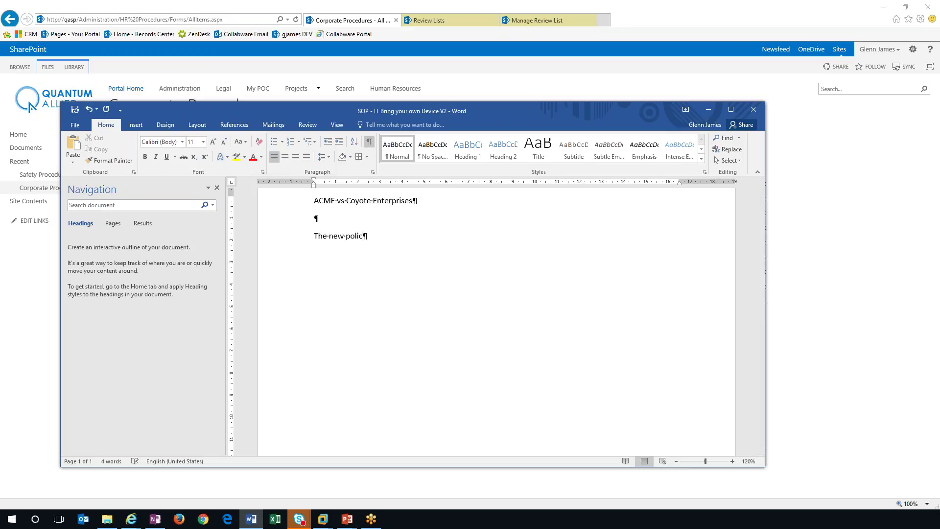
pyautogui.write('y')
pyautogui.click(74, 110)
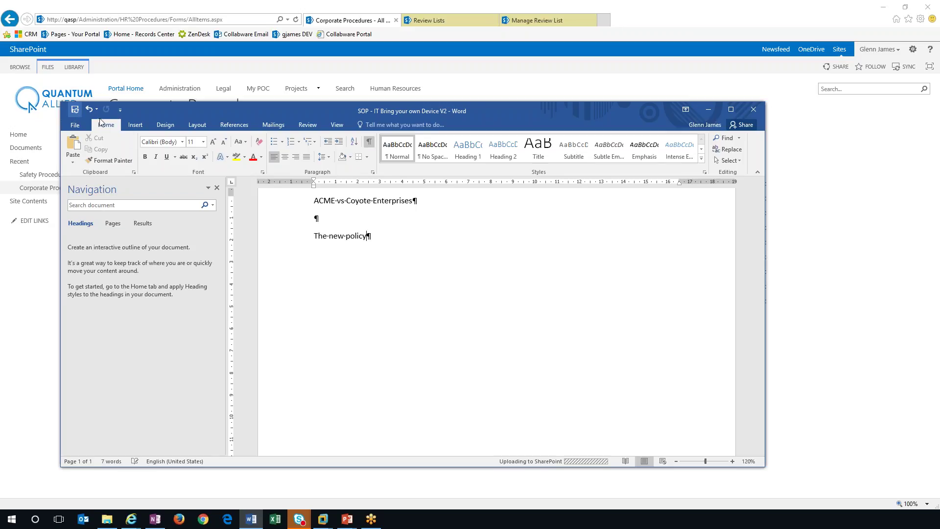
pyautogui.click(753, 111)
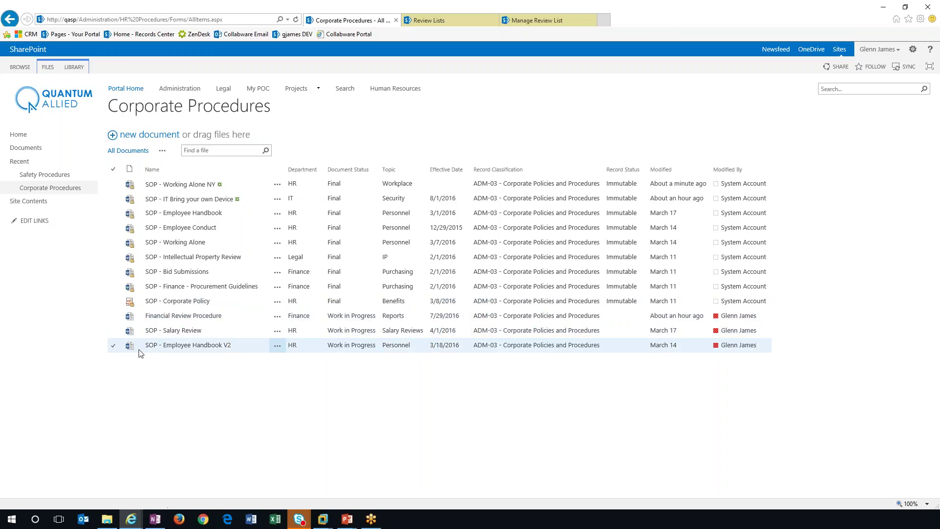
# Step: Start a Supersede relationship for SOP - Employee Handbook V2 and SOP - IT Bring your own Device, with Supersede Date 8/31/2016
pyautogui.click(114, 347)
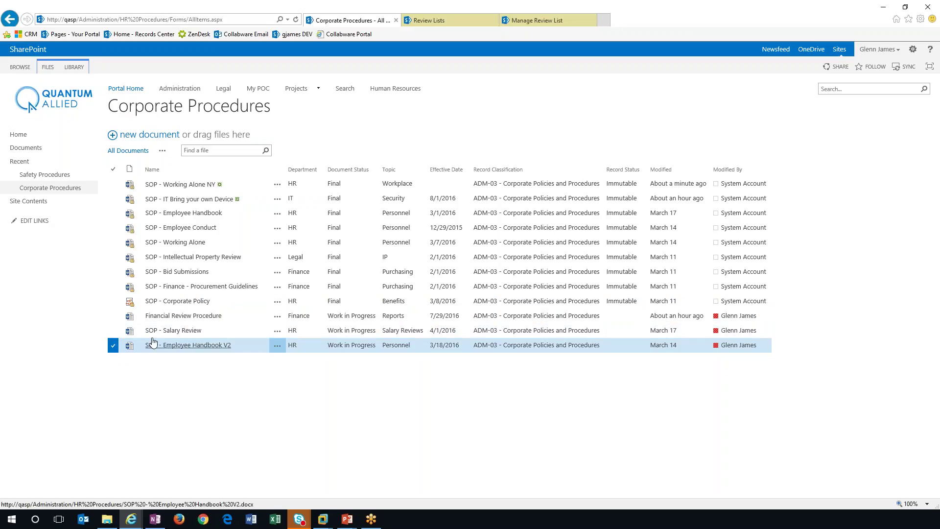
pyautogui.click(113, 198)
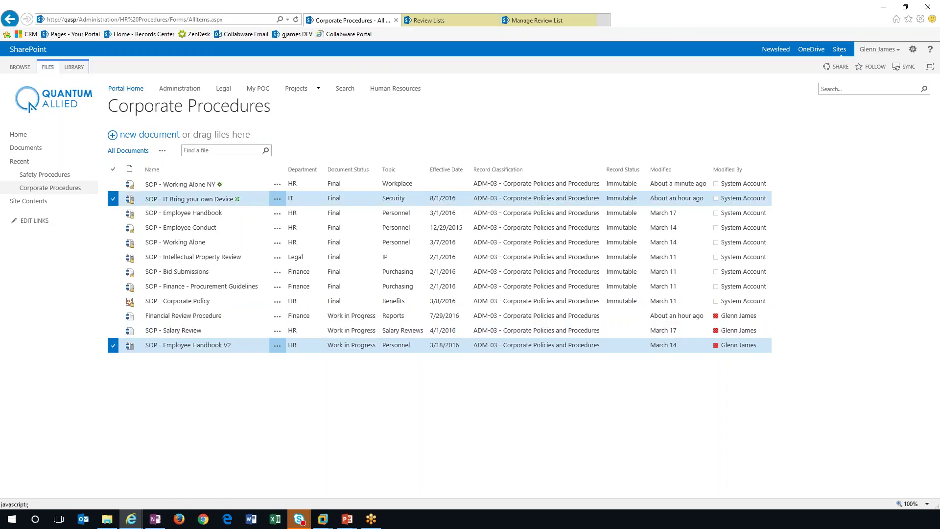
pyautogui.click(48, 68)
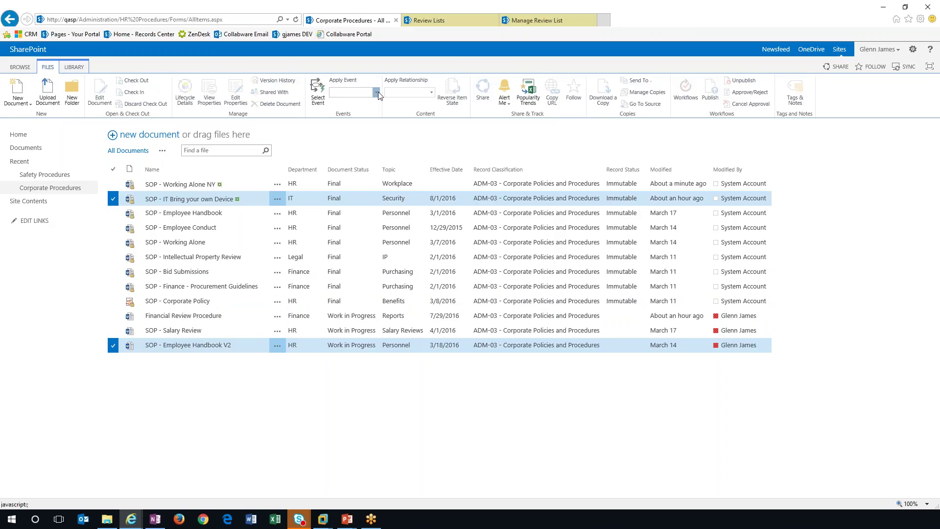
pyautogui.click(431, 93)
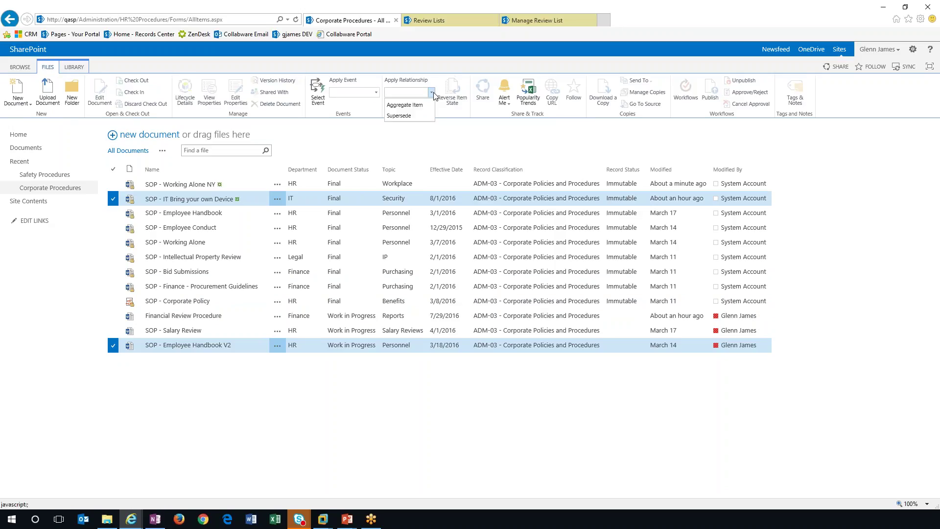
pyautogui.click(410, 116)
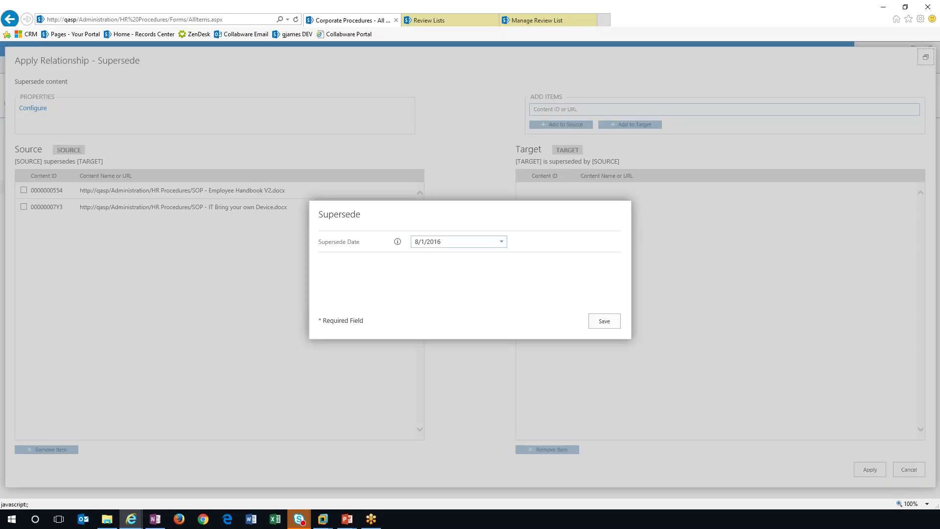
pyautogui.click(500, 242)
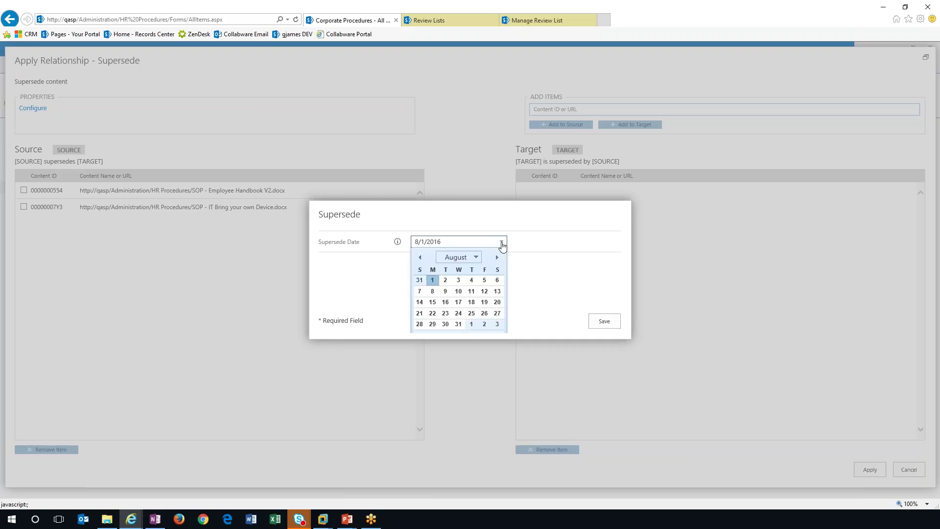
pyautogui.click(459, 324)
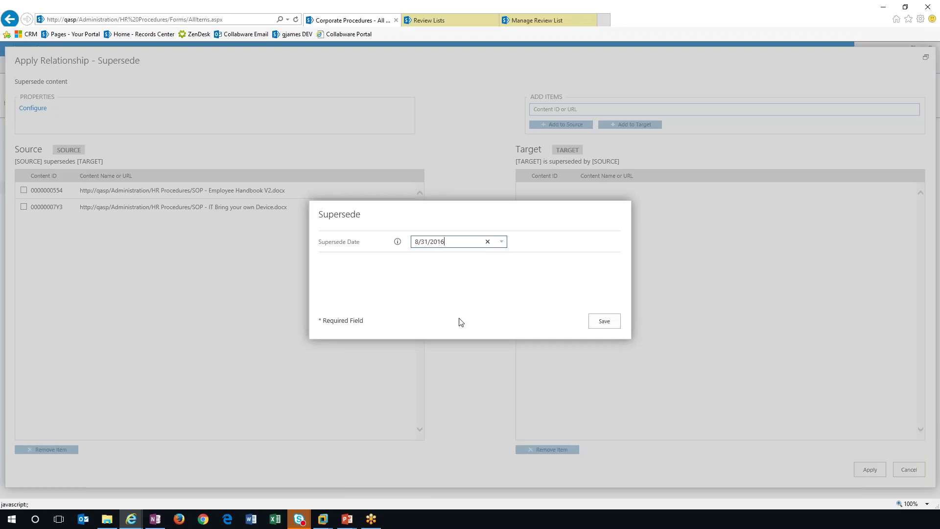
pyautogui.click(605, 323)
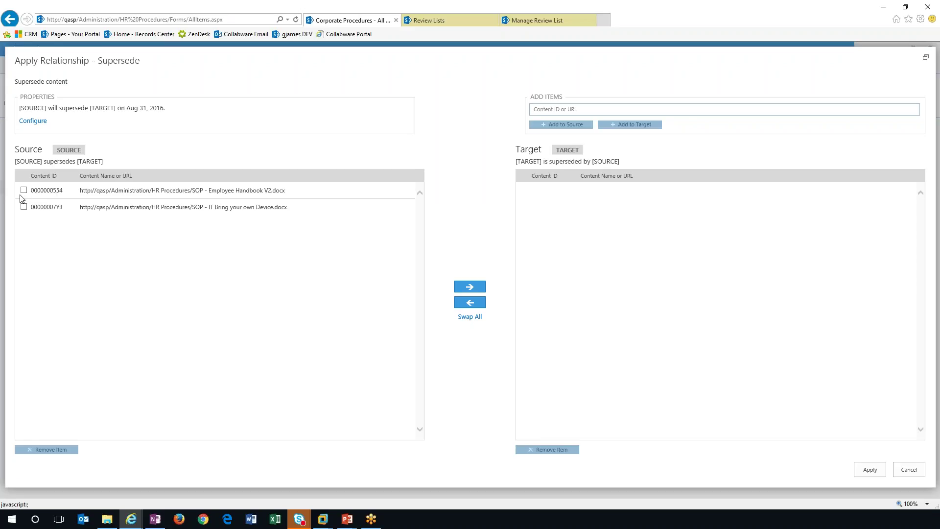
# Step: Move SOP - IT Bring your own Device from source to target in the Supersede relationship, and cancel without applying it
pyautogui.click(24, 207)
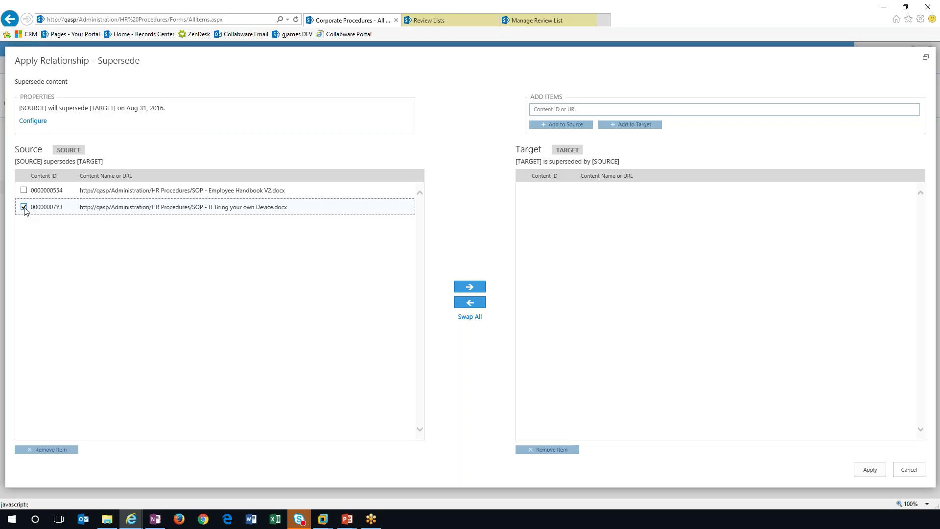
pyautogui.click(469, 286)
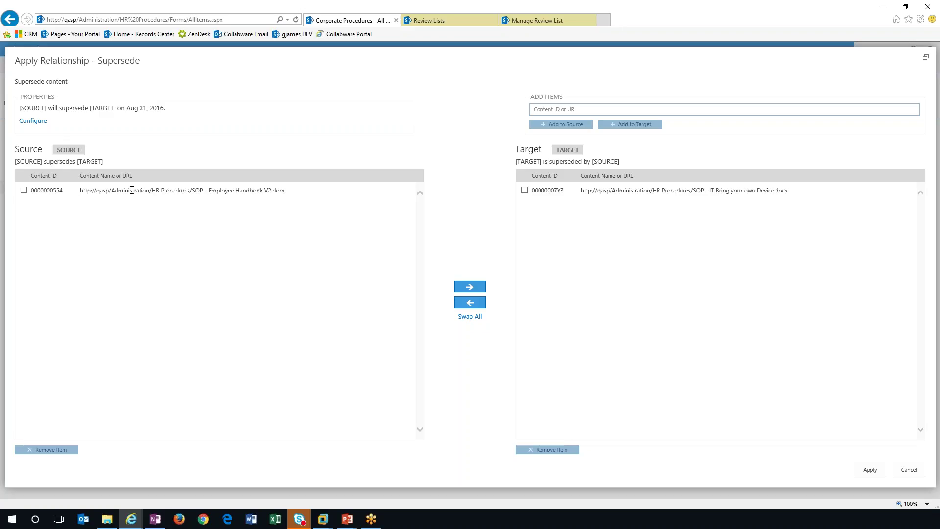
pyautogui.click(602, 191)
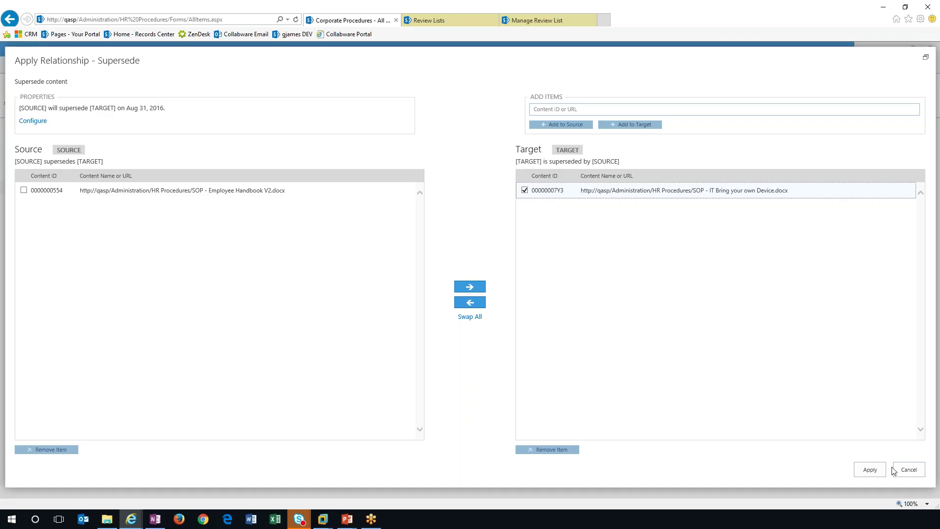
pyautogui.click(908, 470)
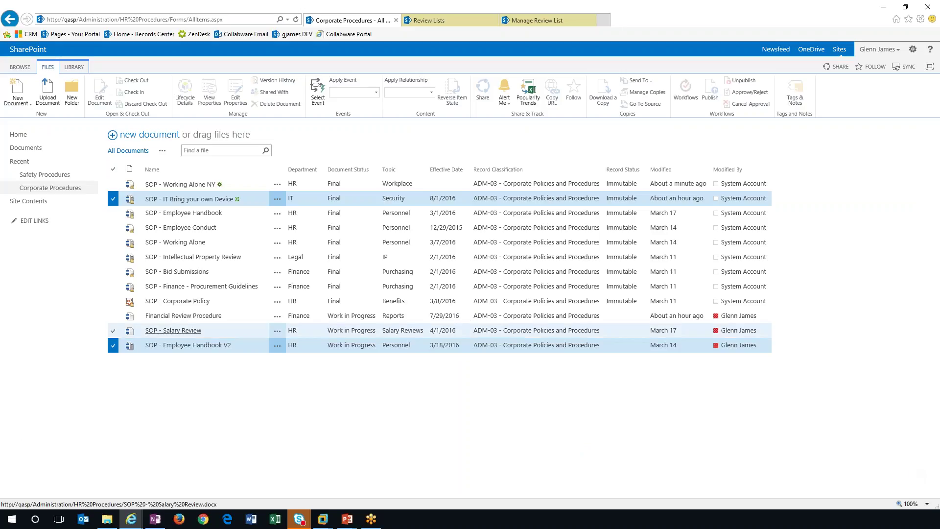
# Step: Trigger the Obsolete event on SOP - IT Bring your own Device only, leaving SOP - Employee Handbook V2 out of the selection
pyautogui.click(112, 347)
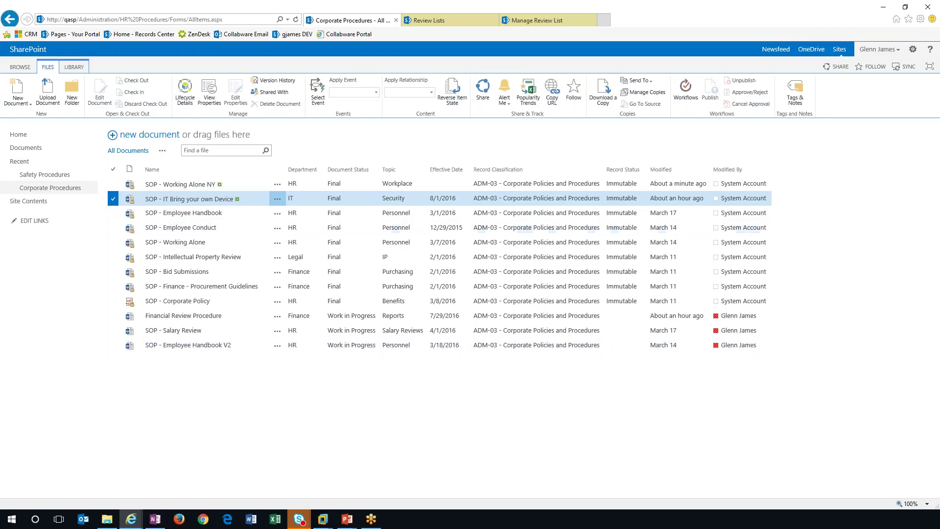
pyautogui.click(430, 92)
pyautogui.click(379, 96)
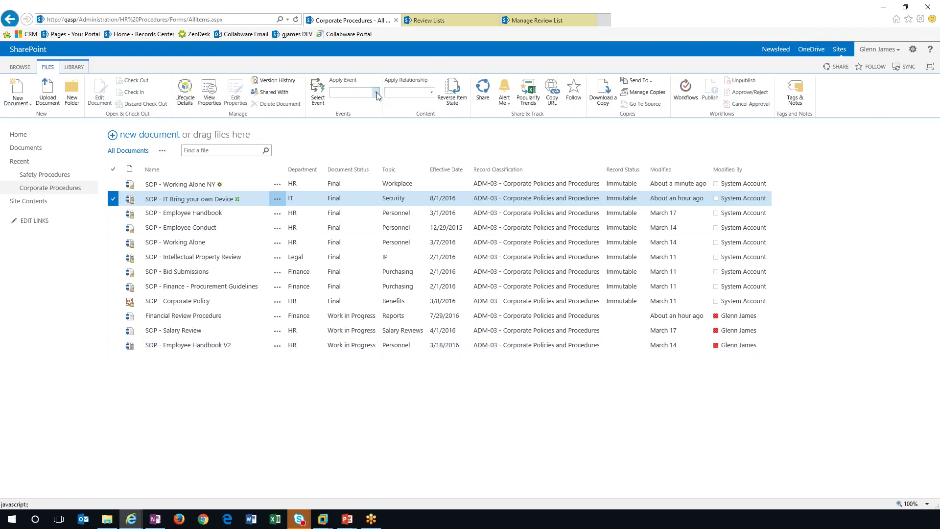
pyautogui.click(376, 95)
pyautogui.click(352, 116)
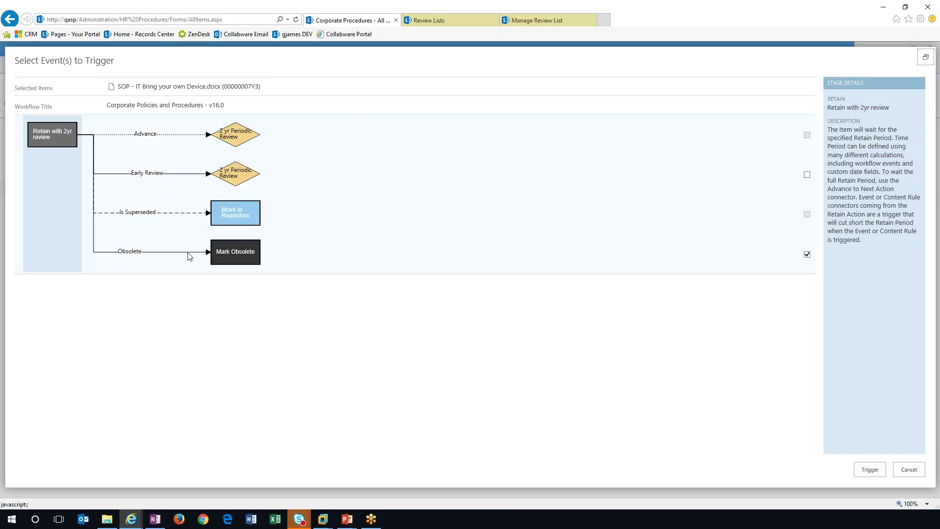
pyautogui.click(870, 470)
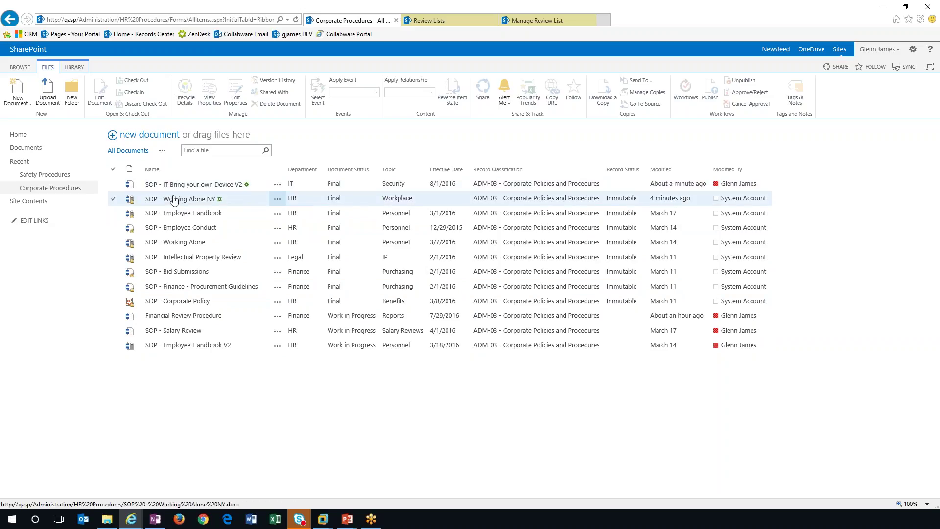
# Step: Open the repository location of ADM-03 - Corporate Policies and Procedures from the compliance file plan
pyautogui.click(532, 21)
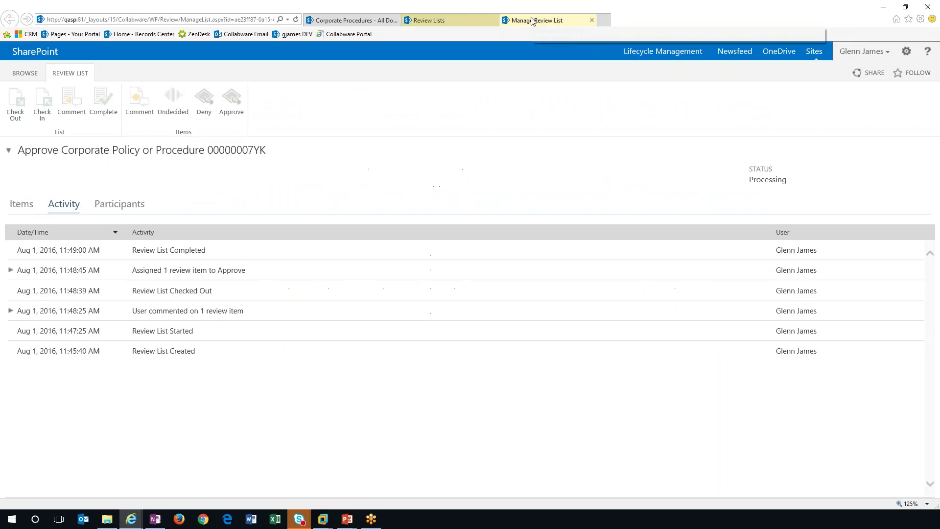
pyautogui.click(460, 21)
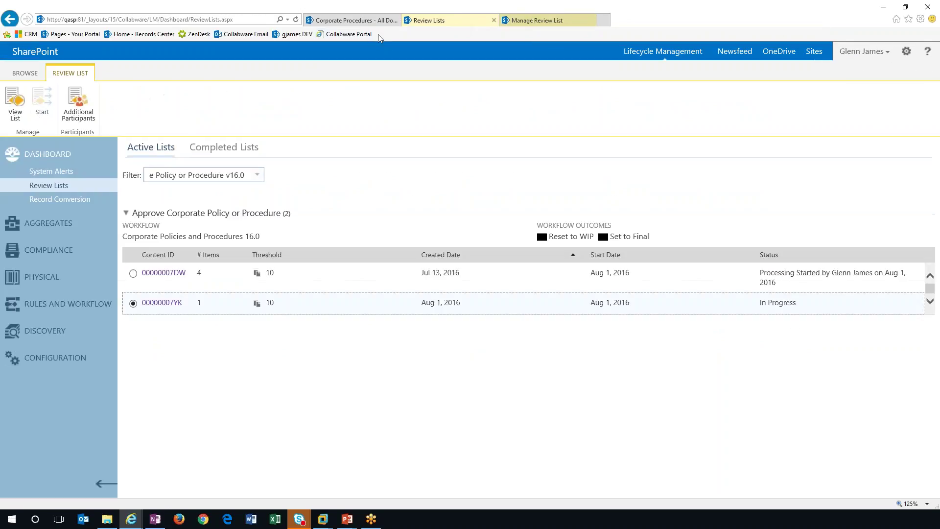
pyautogui.click(49, 251)
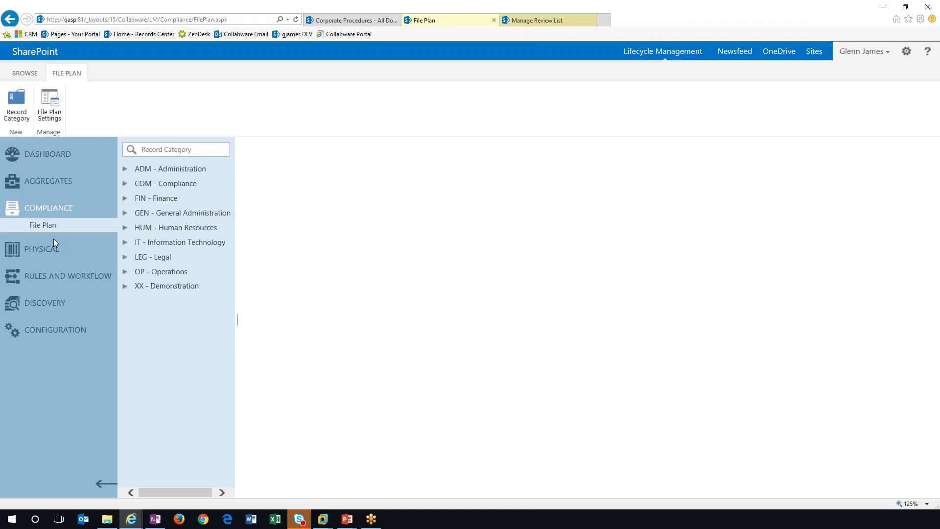
pyautogui.click(125, 168)
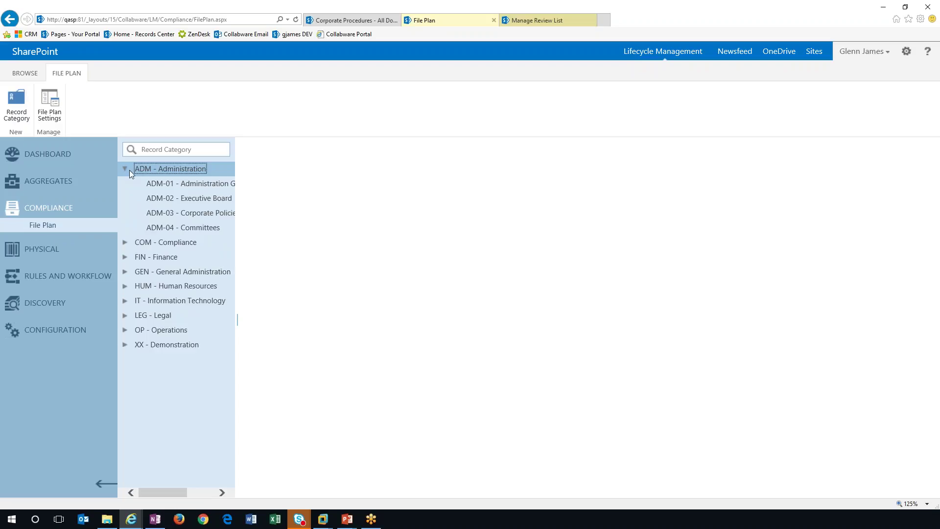
pyautogui.click(181, 213)
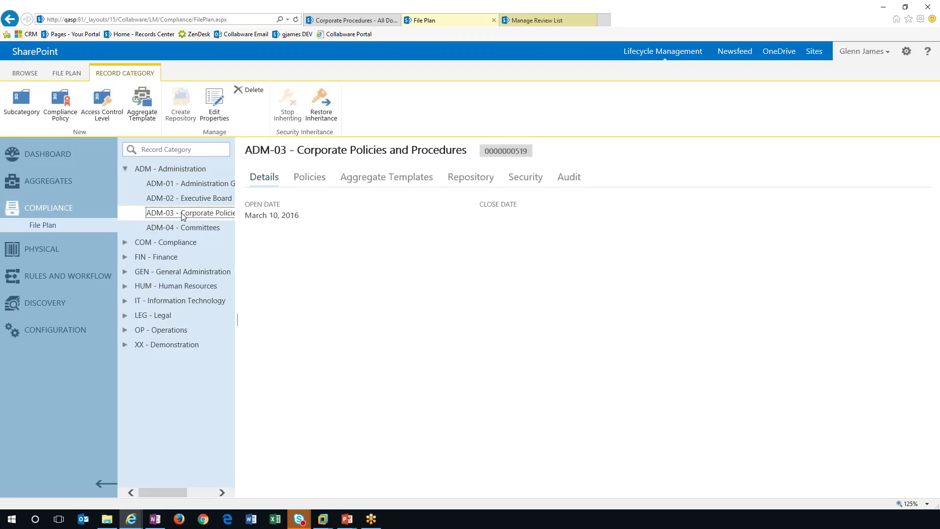
pyautogui.click(475, 184)
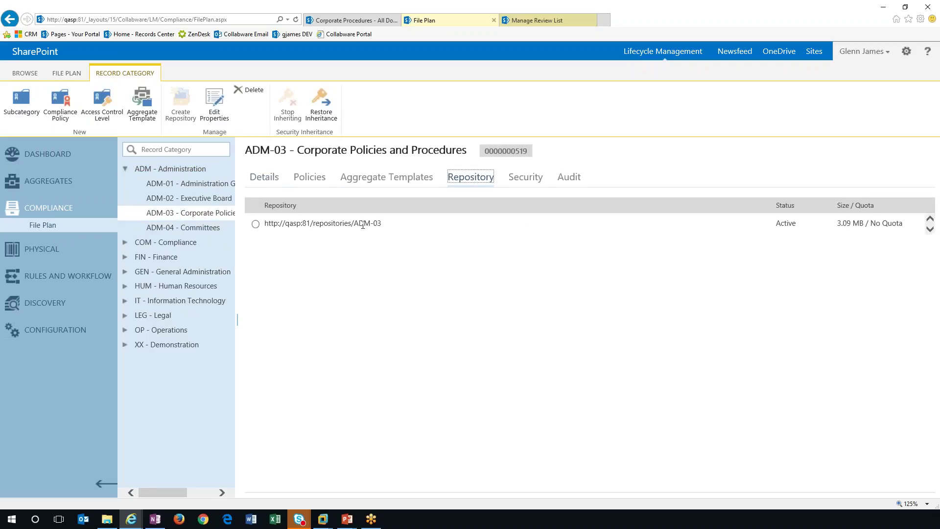
pyautogui.click(256, 224)
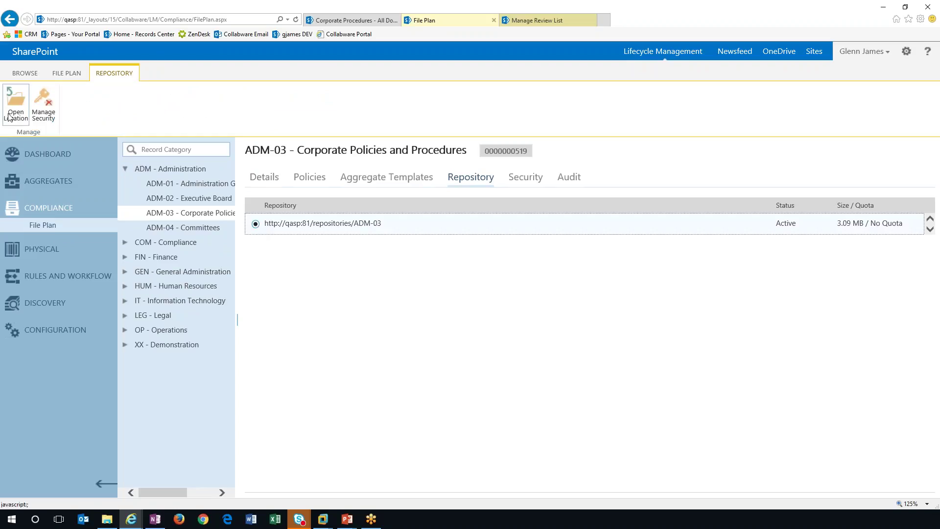
pyautogui.click(10, 118)
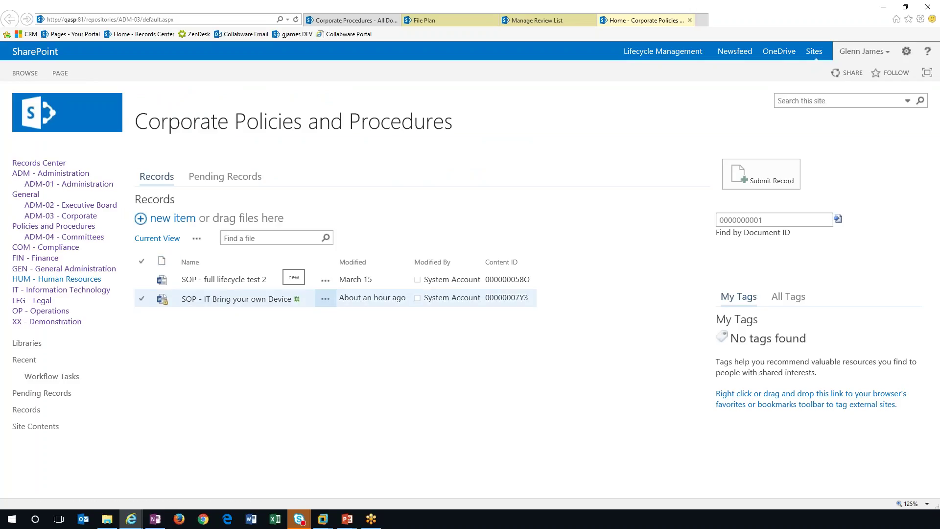
# Step: Open the lifecycle details of SOP - IT Bring your own Device in the Records list and review its audit history
pyautogui.click(142, 299)
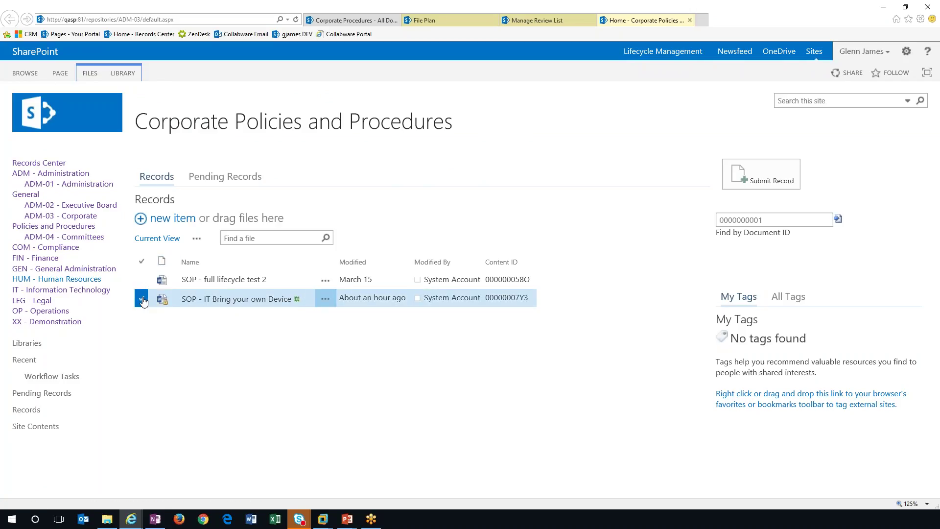
pyautogui.click(90, 73)
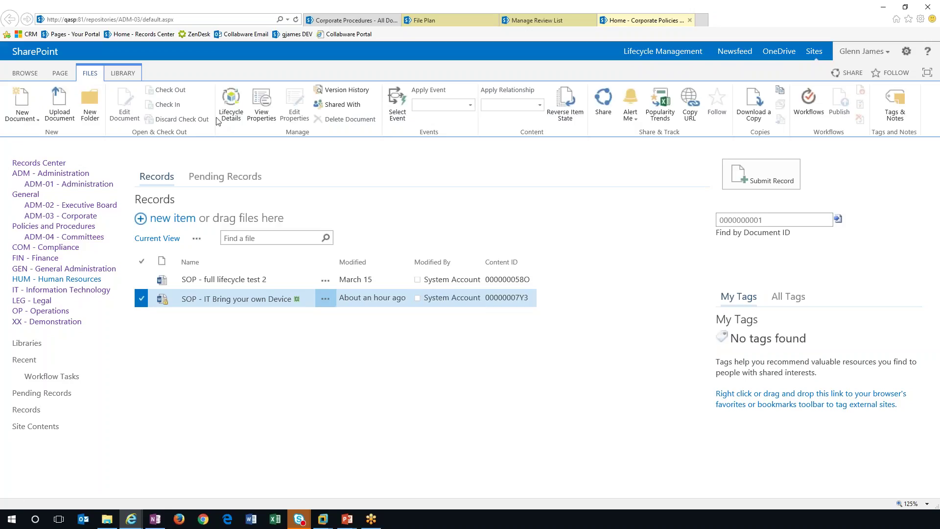
pyautogui.click(231, 107)
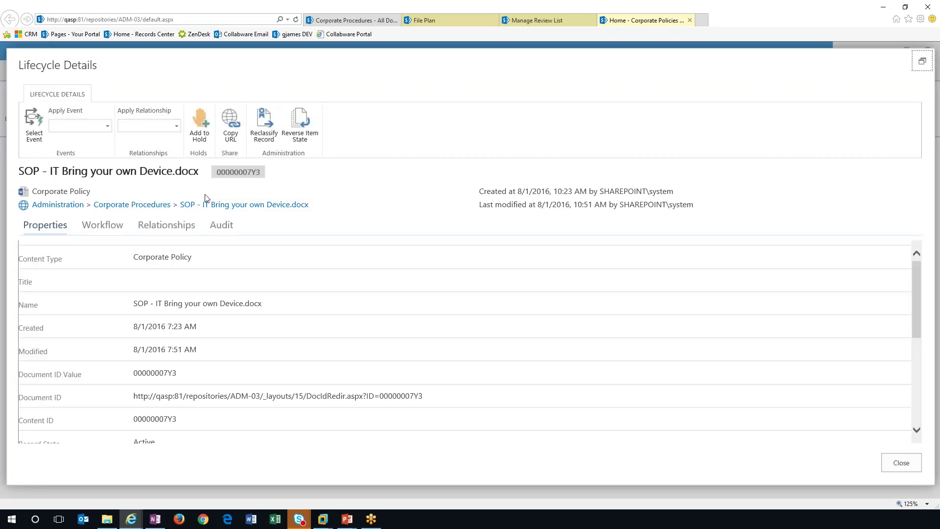
pyautogui.click(219, 227)
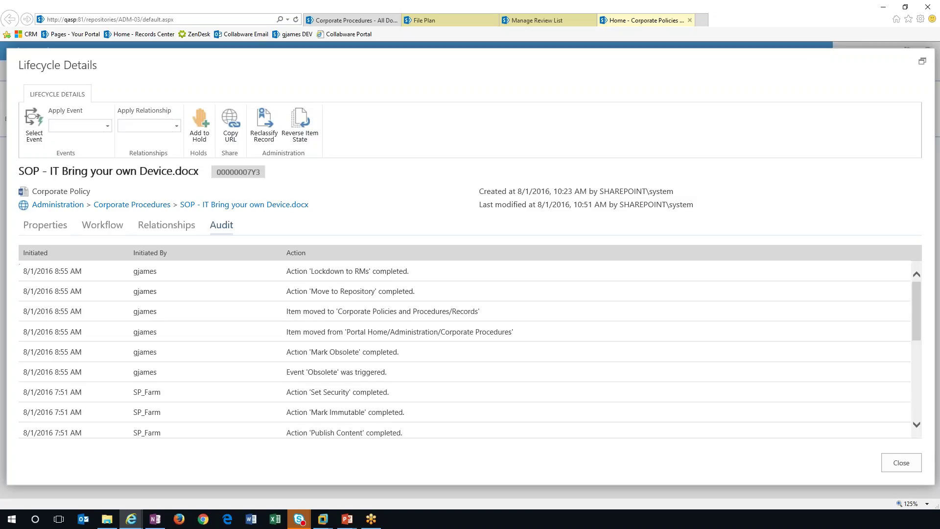
pyautogui.scroll(-5, 281, 351)
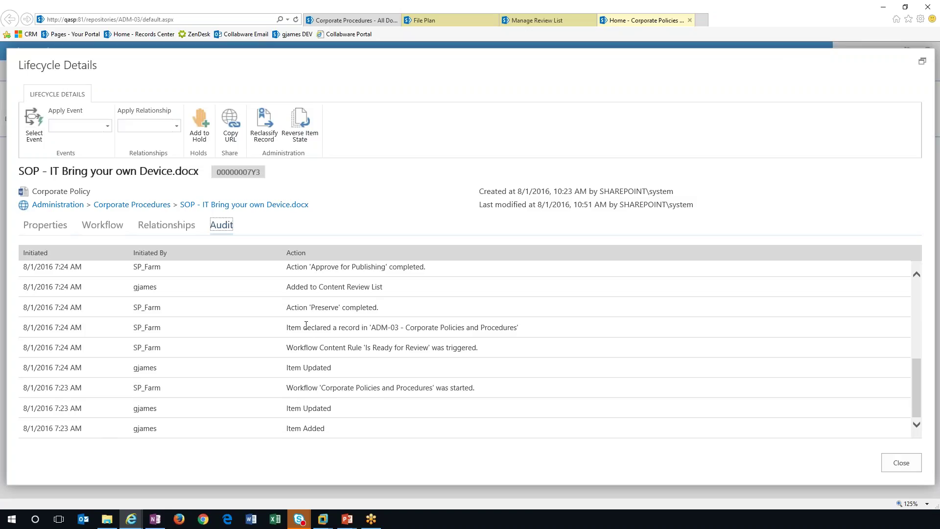
pyautogui.scroll(3, 306, 345)
pyautogui.scroll(4, 317, 356)
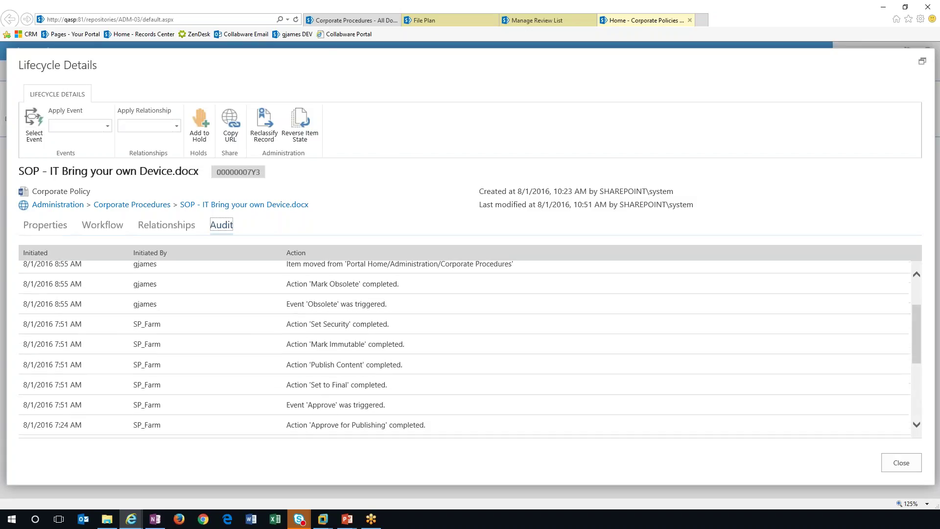
pyautogui.scroll(1, 316, 360)
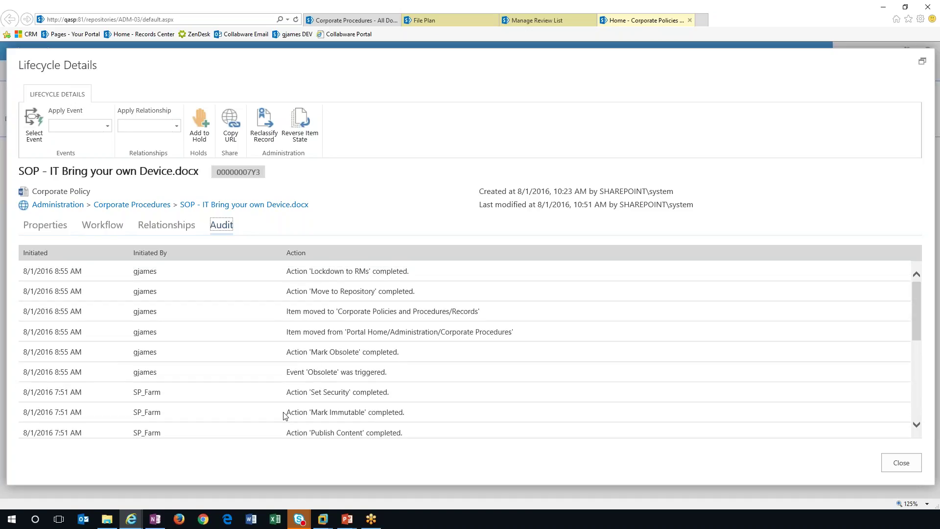
pyautogui.scroll(-4, 285, 416)
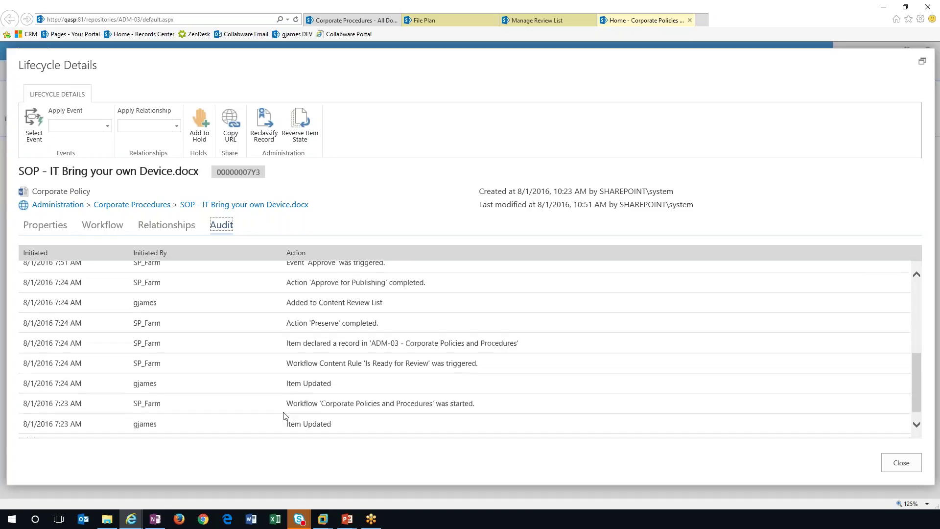
# Step: Review the workflow stages of SOP - IT Bring your own Device from Mark Obsolete through Disposition Approval, and close its lifecycle details
pyautogui.scroll(4, 285, 415)
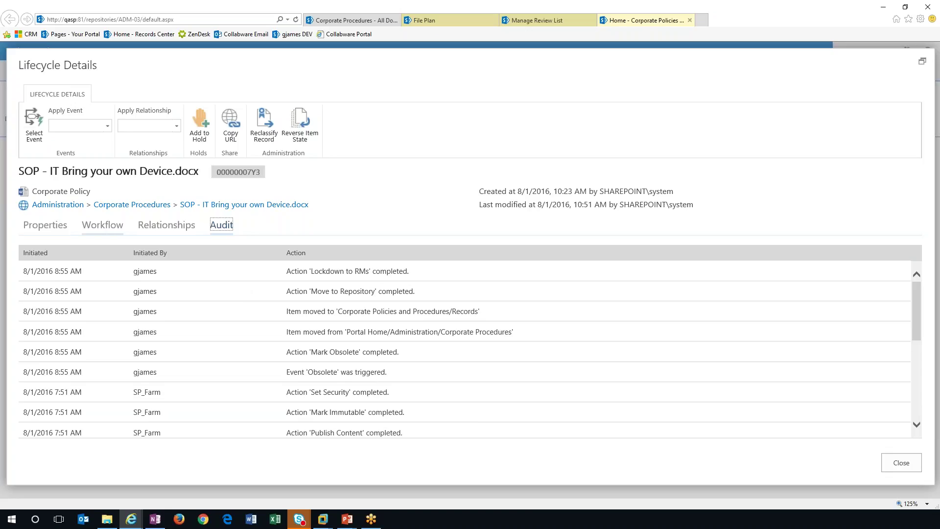
pyautogui.click(103, 226)
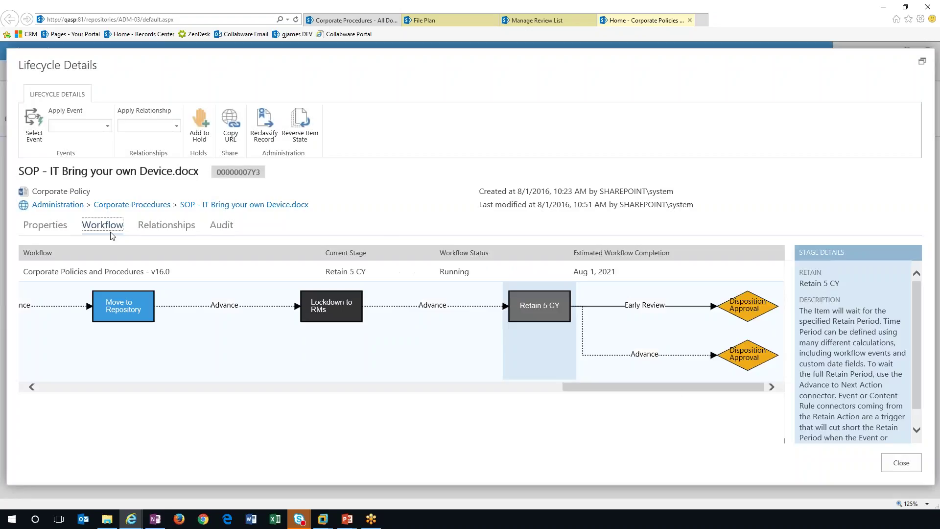
pyautogui.moveTo(678, 391); pyautogui.dragTo(485, 397)
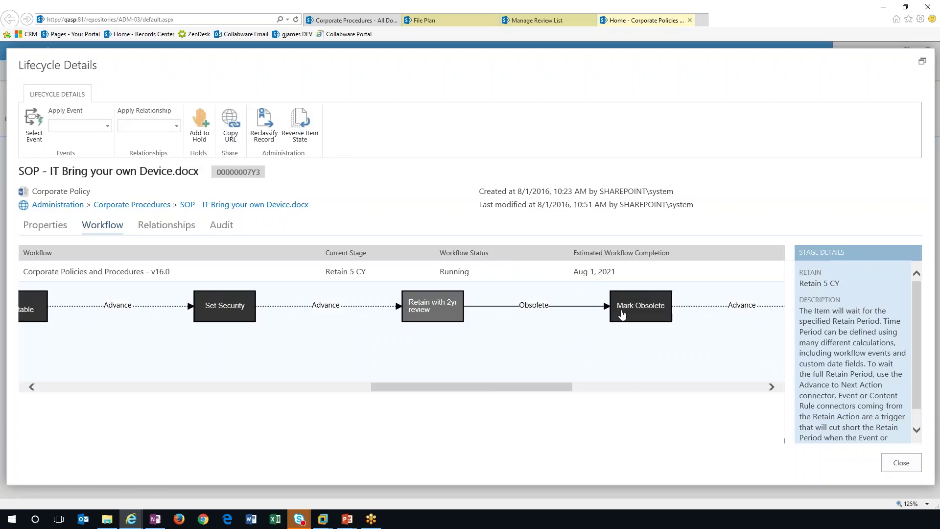
pyautogui.moveTo(528, 389); pyautogui.dragTo(592, 386)
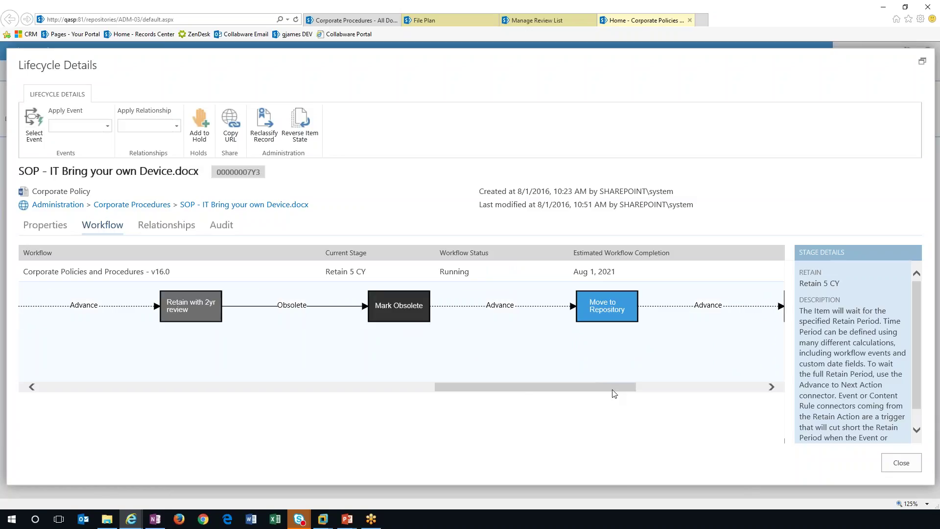
pyautogui.moveTo(612, 387); pyautogui.dragTo(720, 387)
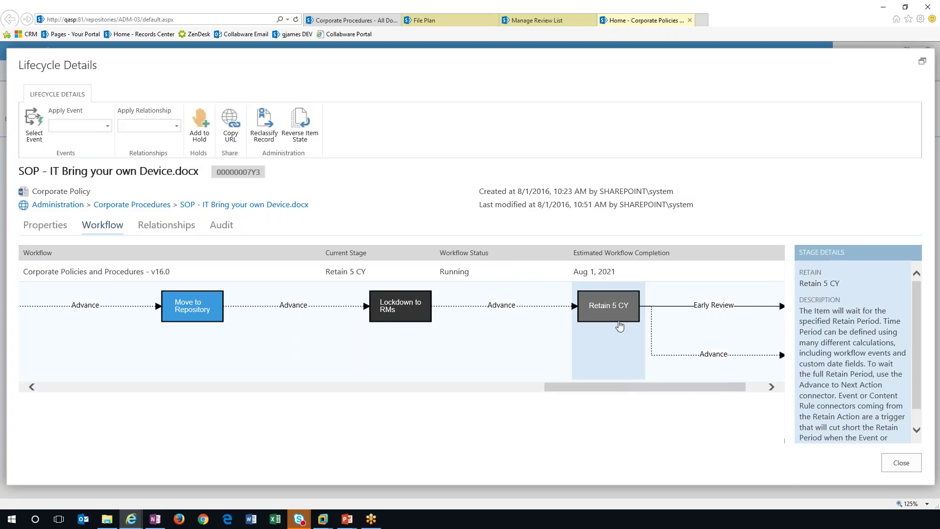
pyautogui.moveTo(632, 387); pyautogui.dragTo(650, 387)
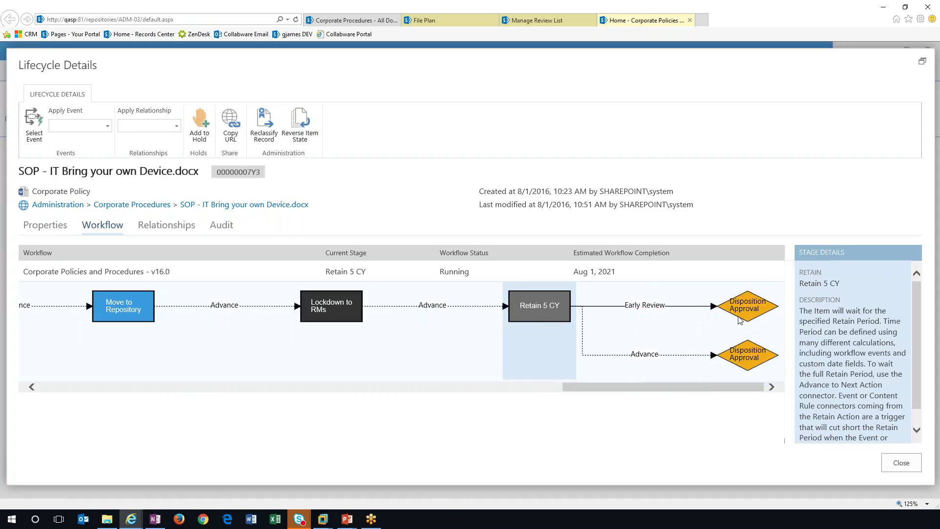
pyautogui.click(901, 462)
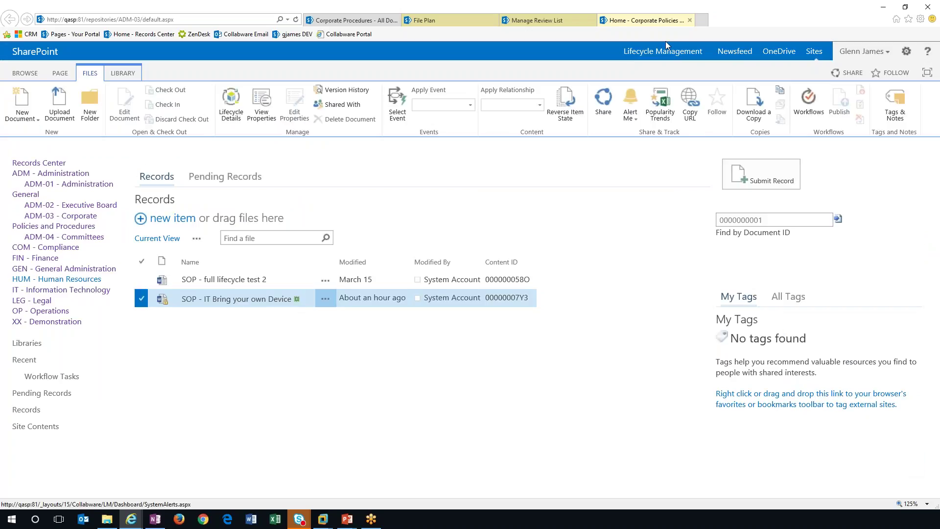
# Step: Open the Administration site's home page and review the Current Active Policies and Procedures from the HR group through the IT group
pyautogui.click(356, 17)
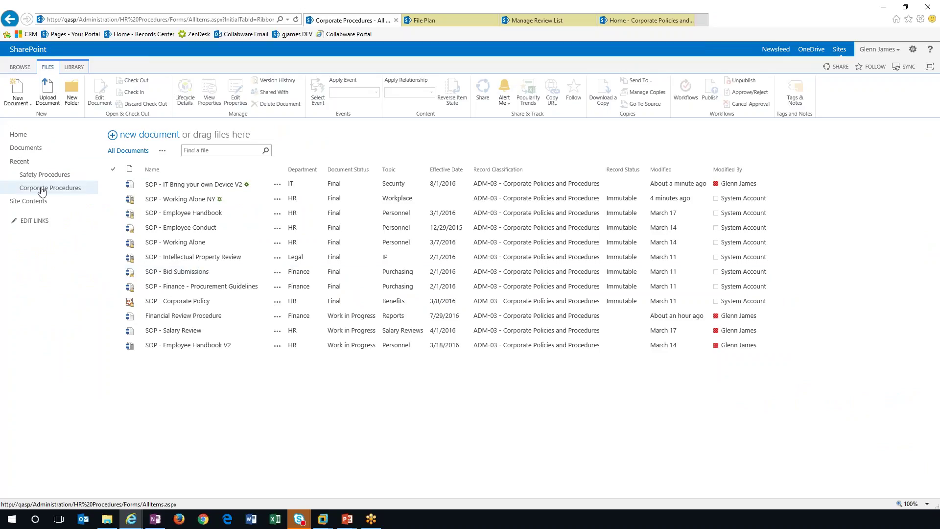
pyautogui.click(19, 135)
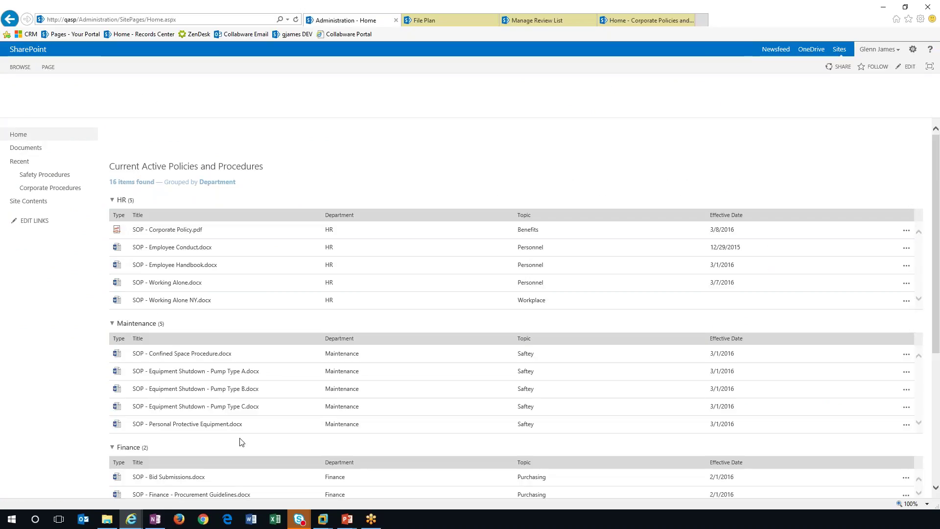
pyautogui.scroll(-1, 241, 442)
pyautogui.scroll(1, 241, 442)
pyautogui.click(195, 302)
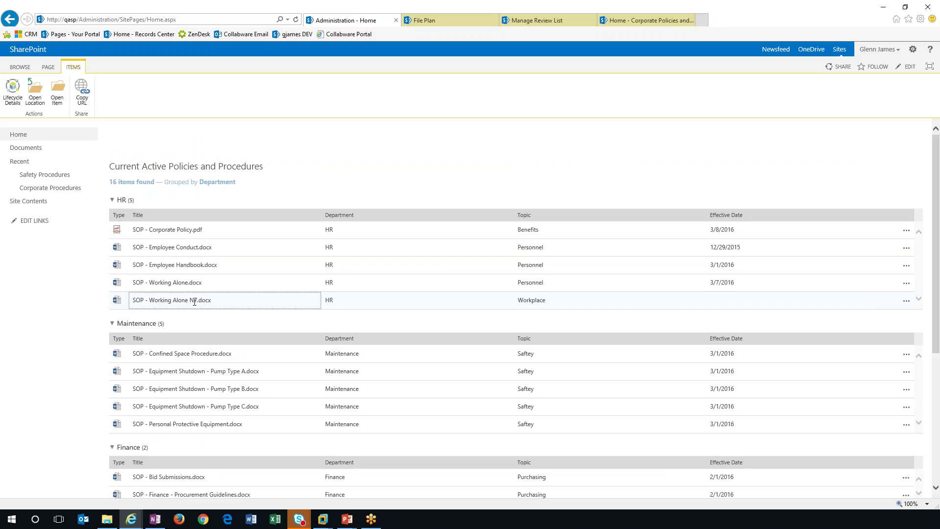
pyautogui.scroll(-4, 195, 302)
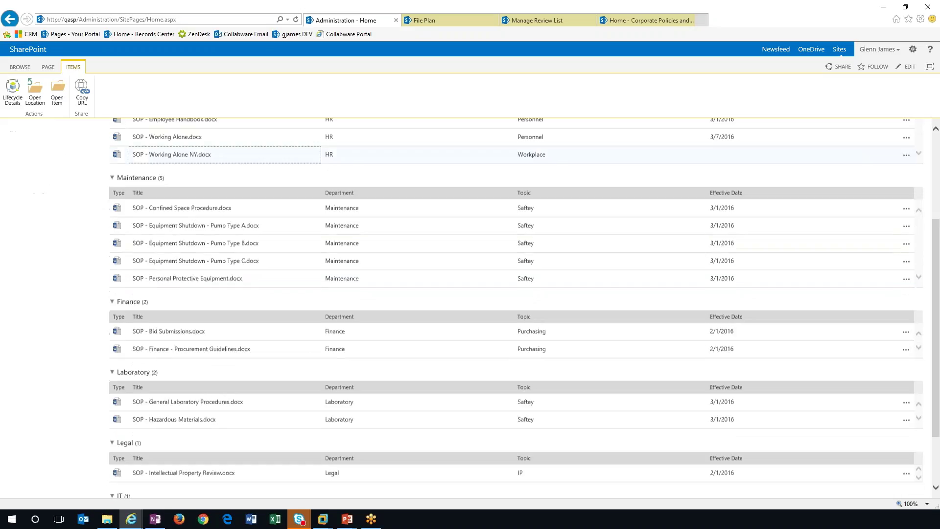
pyautogui.scroll(-2, 194, 301)
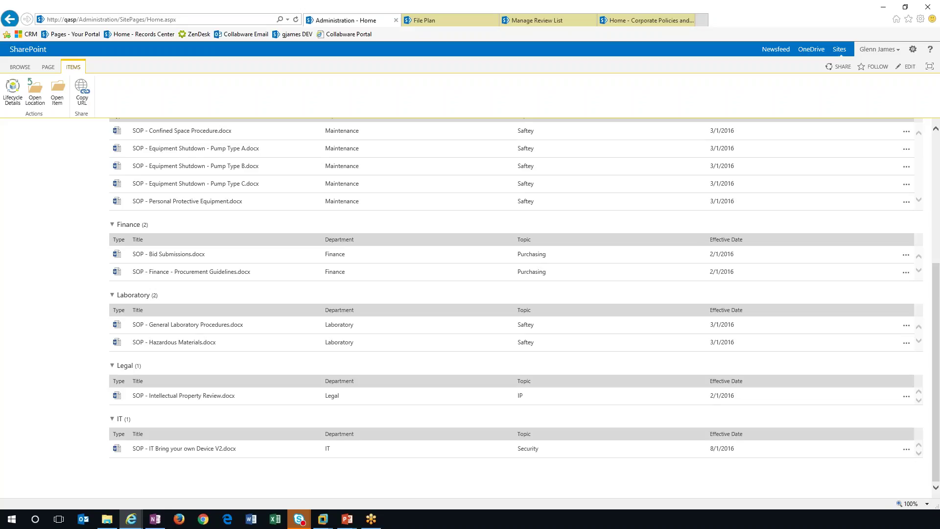
pyautogui.scroll(5, 469, 307)
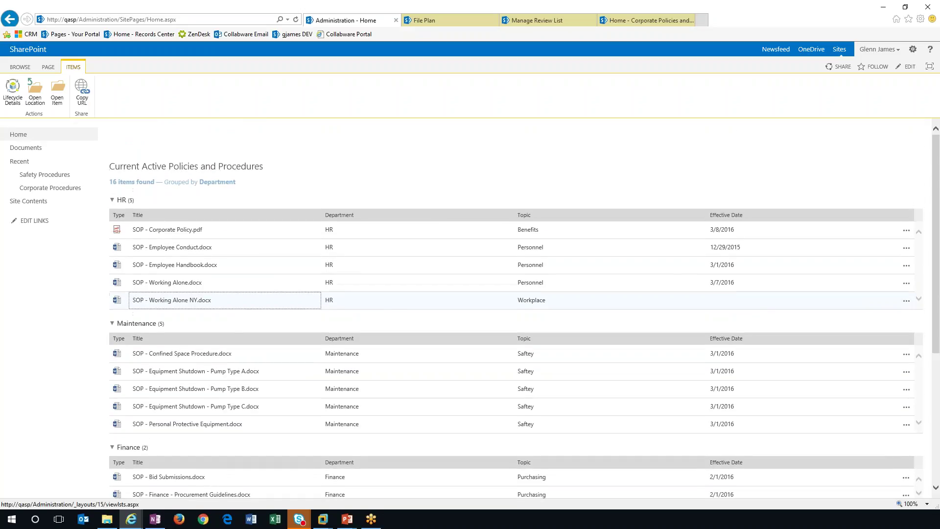
# Step: View the Safety Procedures library, and return to the Corporate Procedures library
pyautogui.click(27, 175)
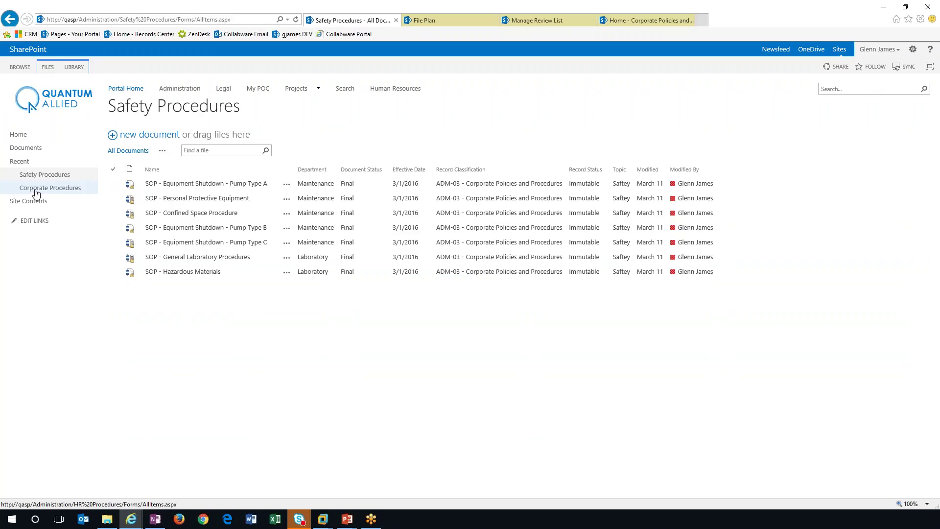
pyautogui.click(36, 190)
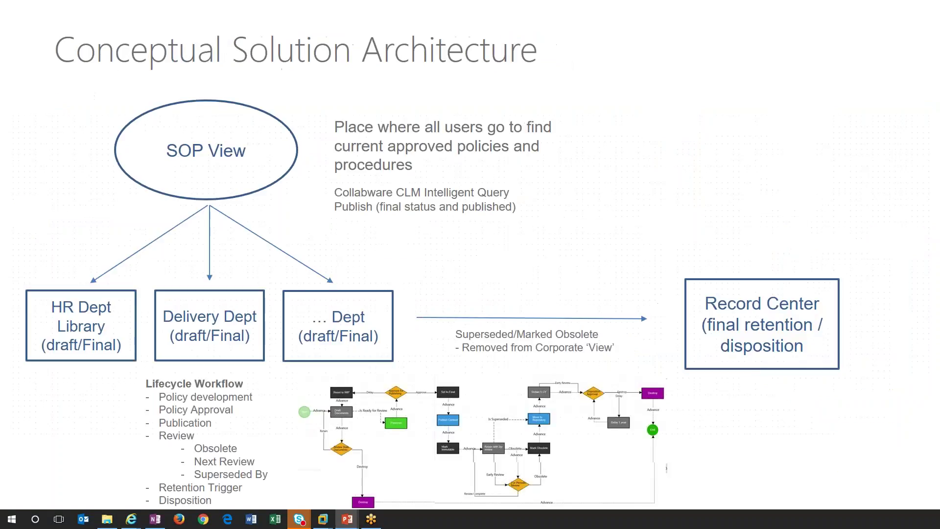
pyautogui.press('Left')
pyautogui.press('Left')
pyautogui.press('Left')
pyautogui.press('Left')
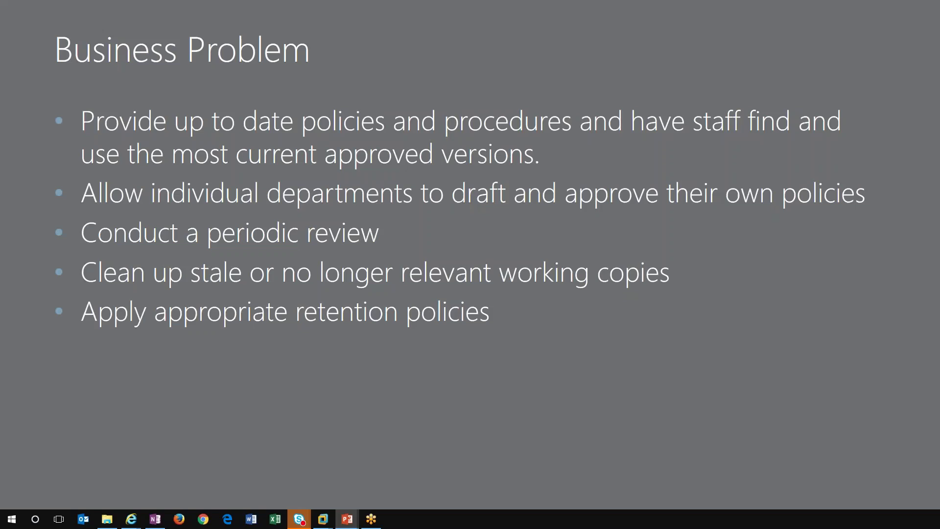